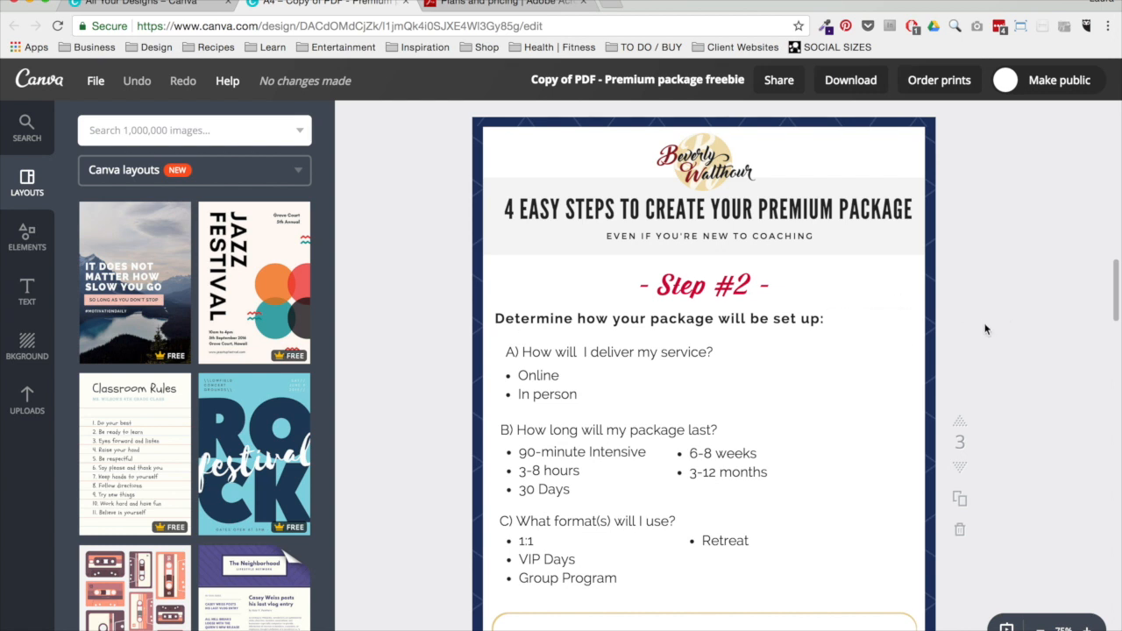
- Review the Step #2 and Step #3 pages, examining the questions and the blank answer boxes beneath them
scroll(986, 329, down, 3)
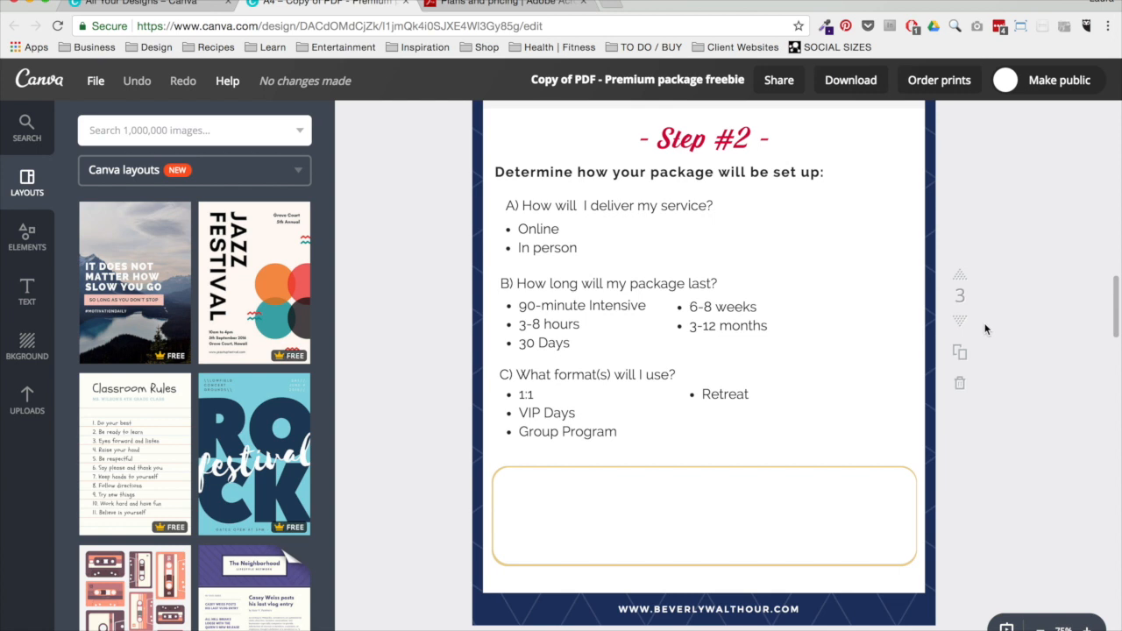
scroll(986, 329, up, 1)
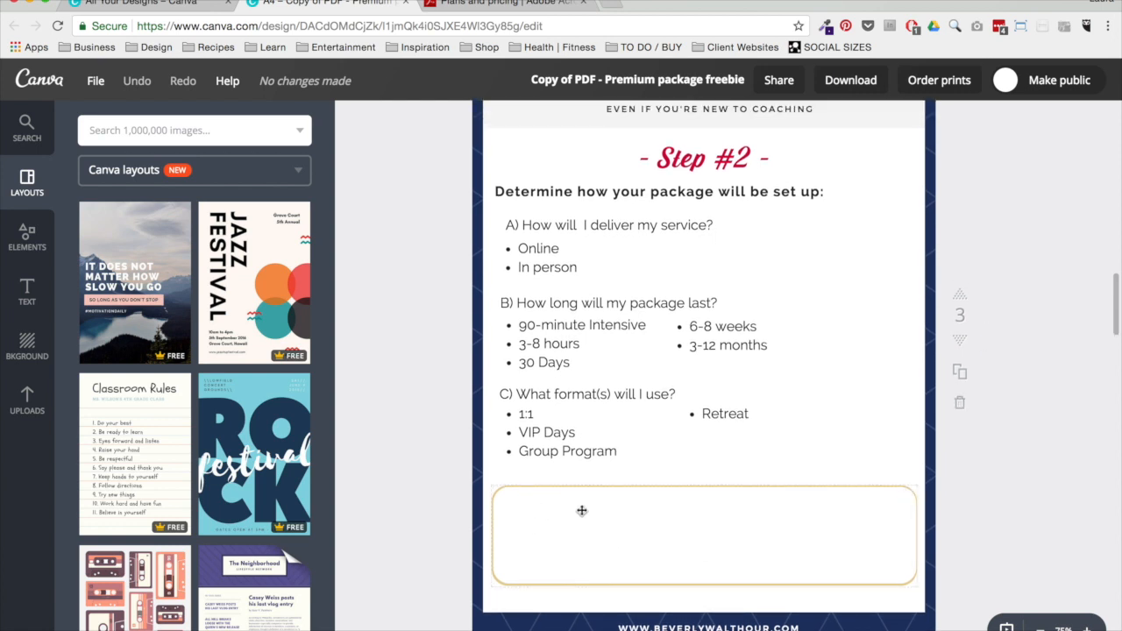
click(860, 542)
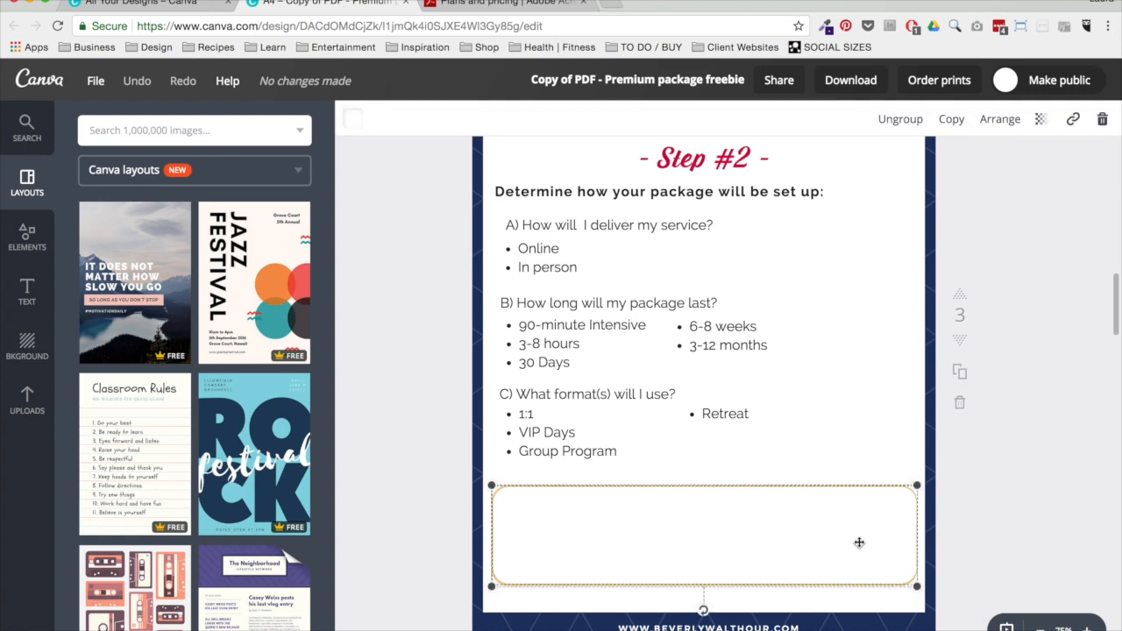
scroll(860, 543, down, 5)
scroll(860, 542, down, 5)
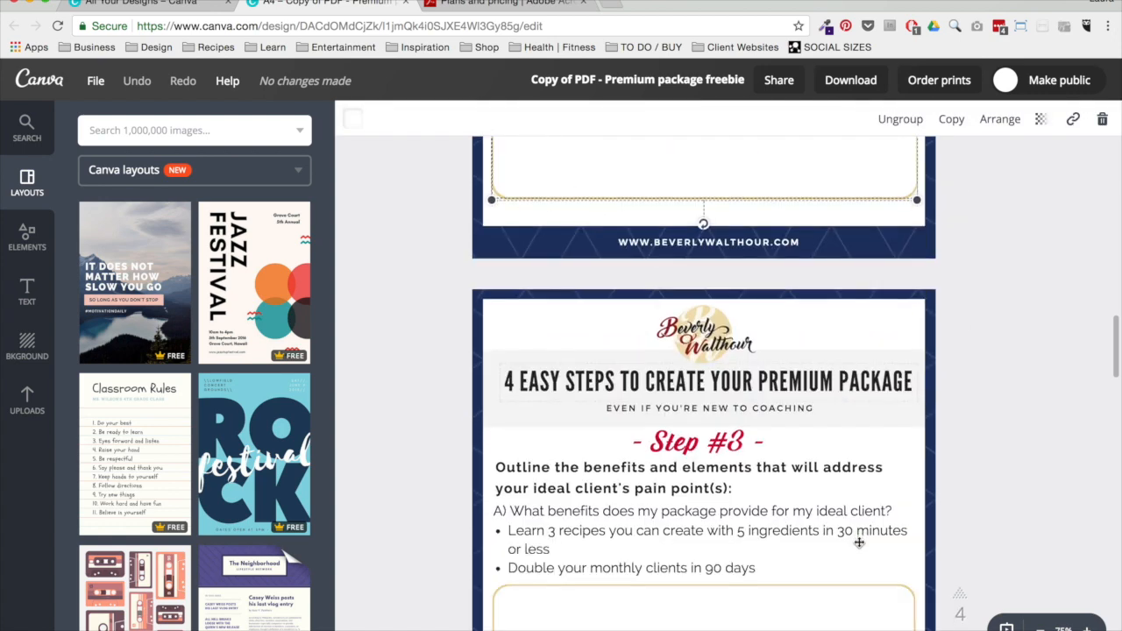
scroll(859, 543, down, 3)
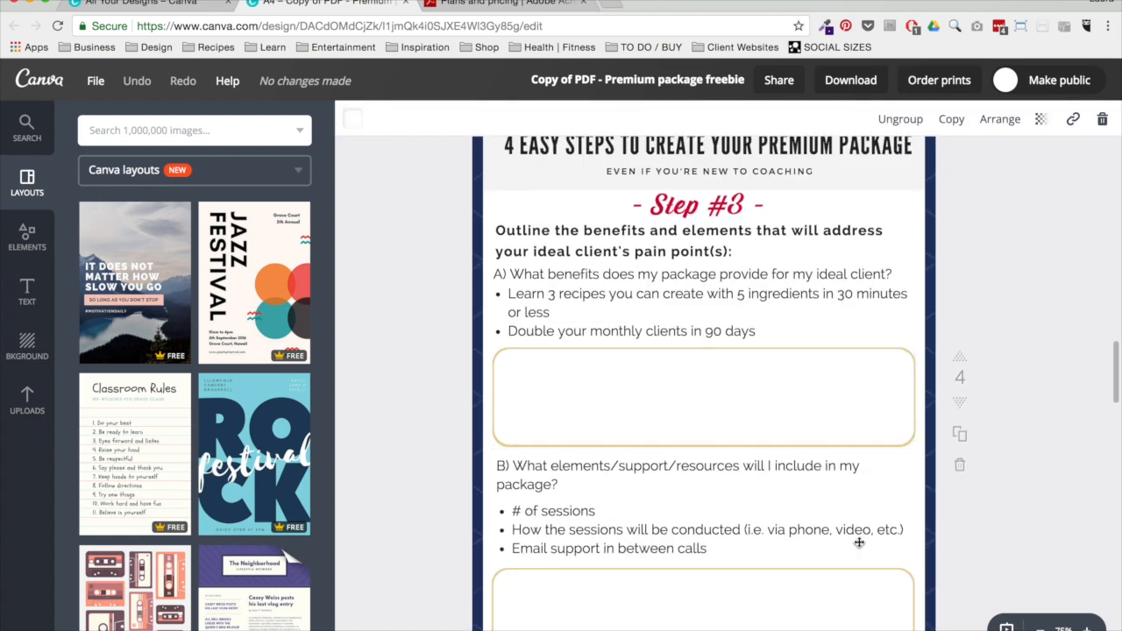
scroll(859, 543, down, 3)
scroll(859, 542, up, 3)
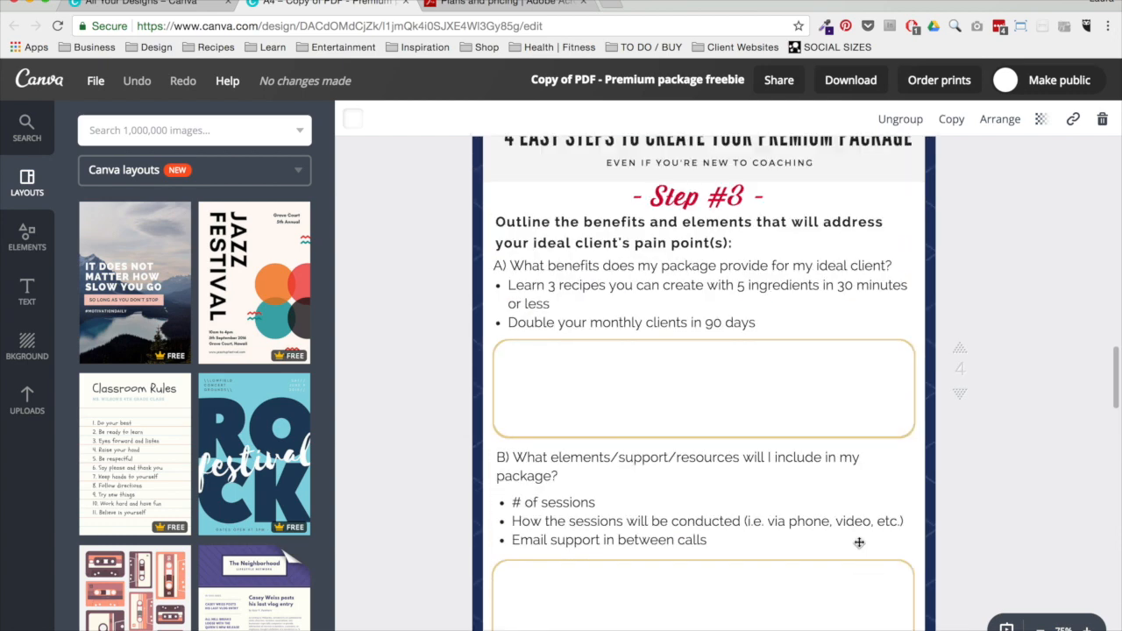
scroll(952, 436, down, 2)
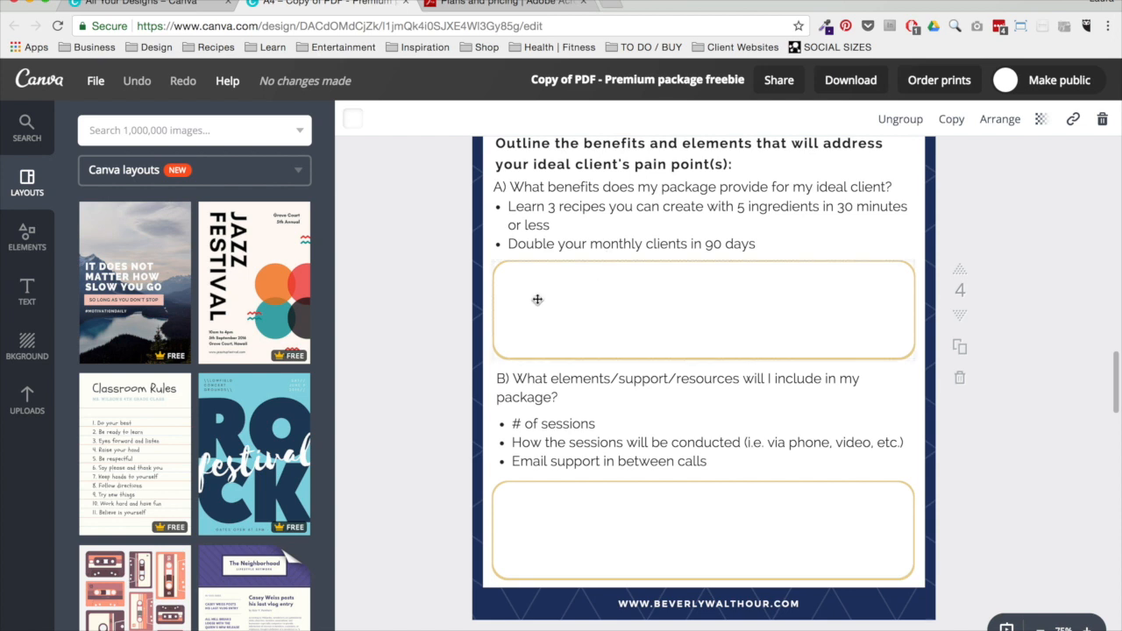
scroll(664, 306, down, 2)
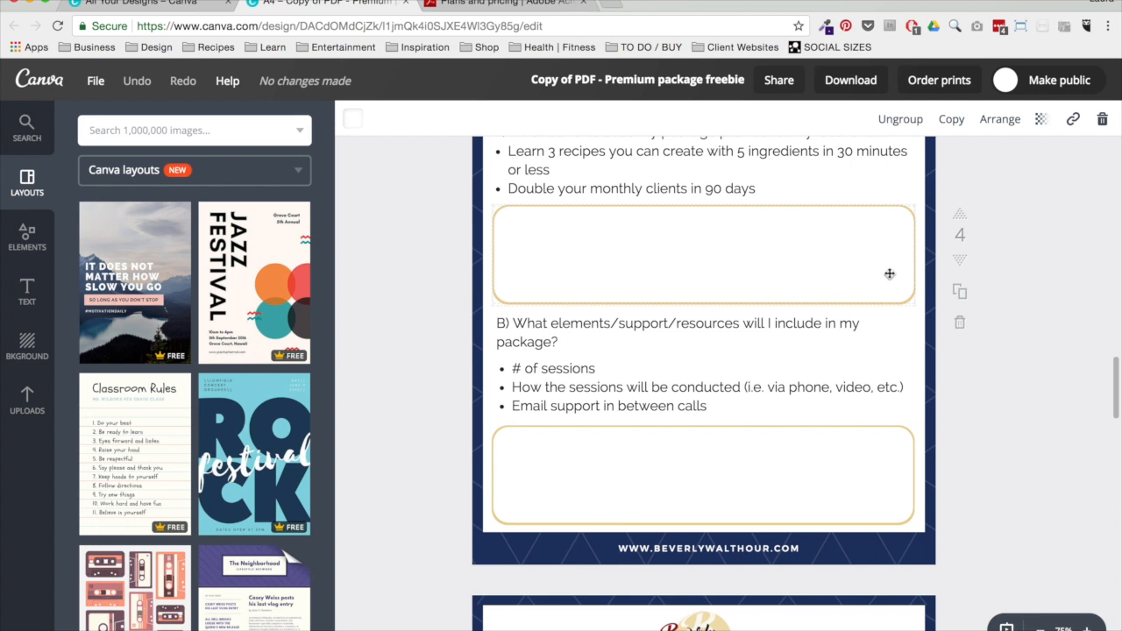
scroll(752, 211, down, 4)
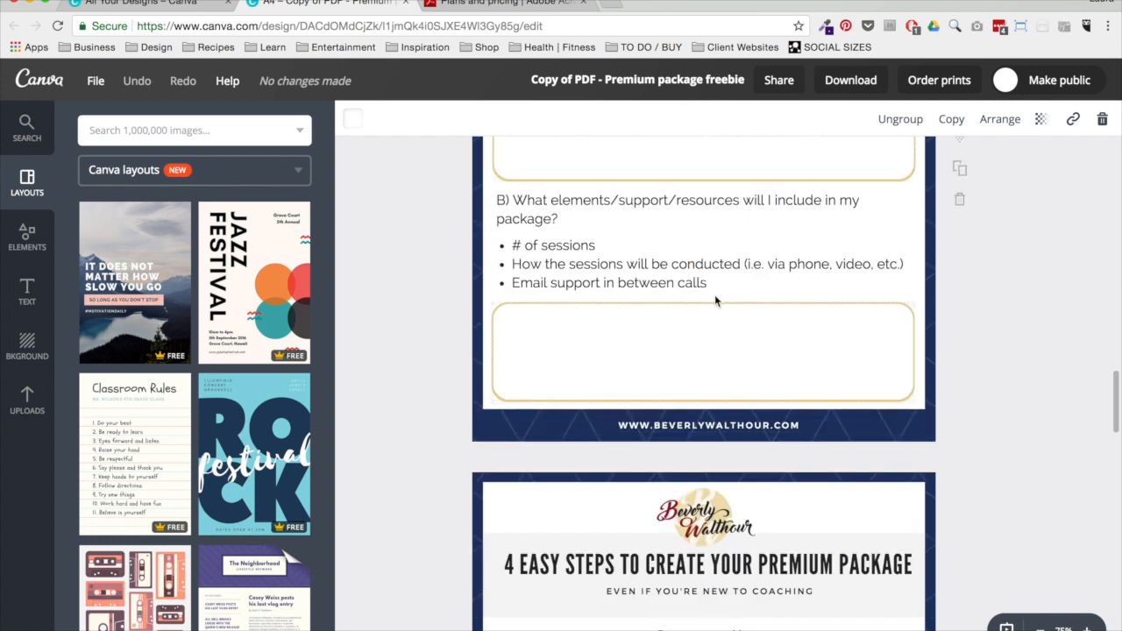
scroll(707, 301, down, 3)
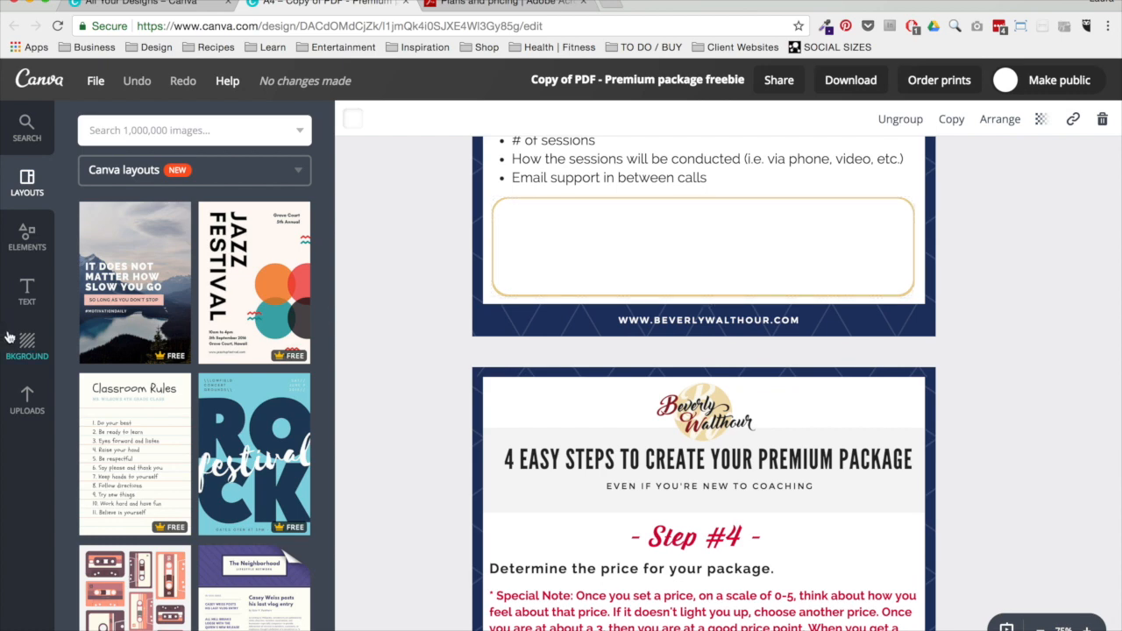
- Show the Shapes category of the design elements
click(29, 245)
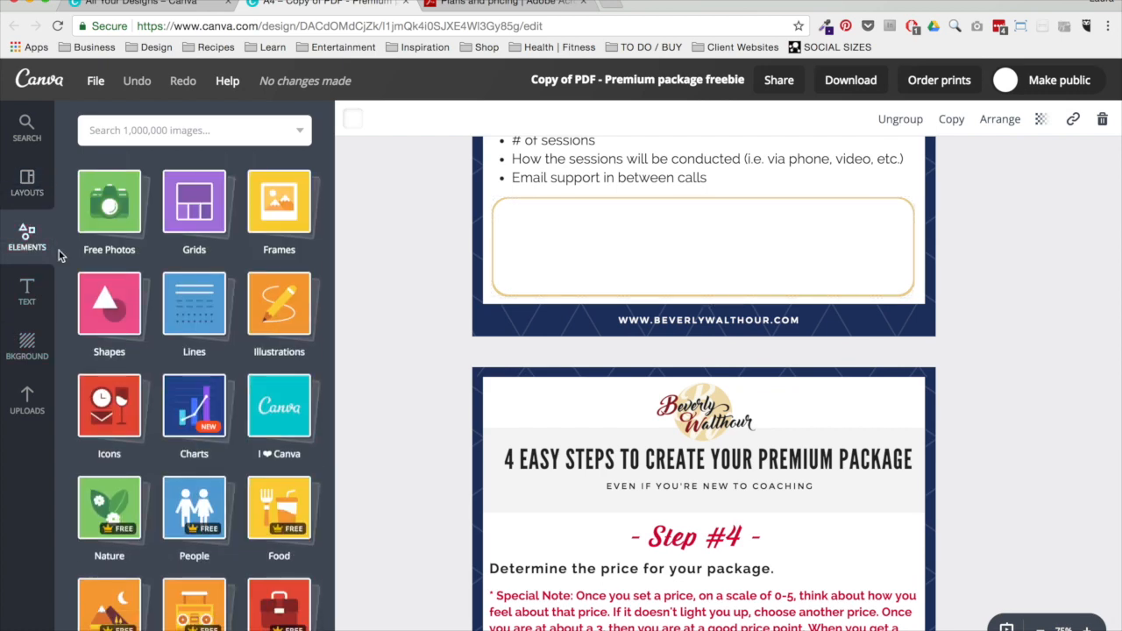
click(123, 325)
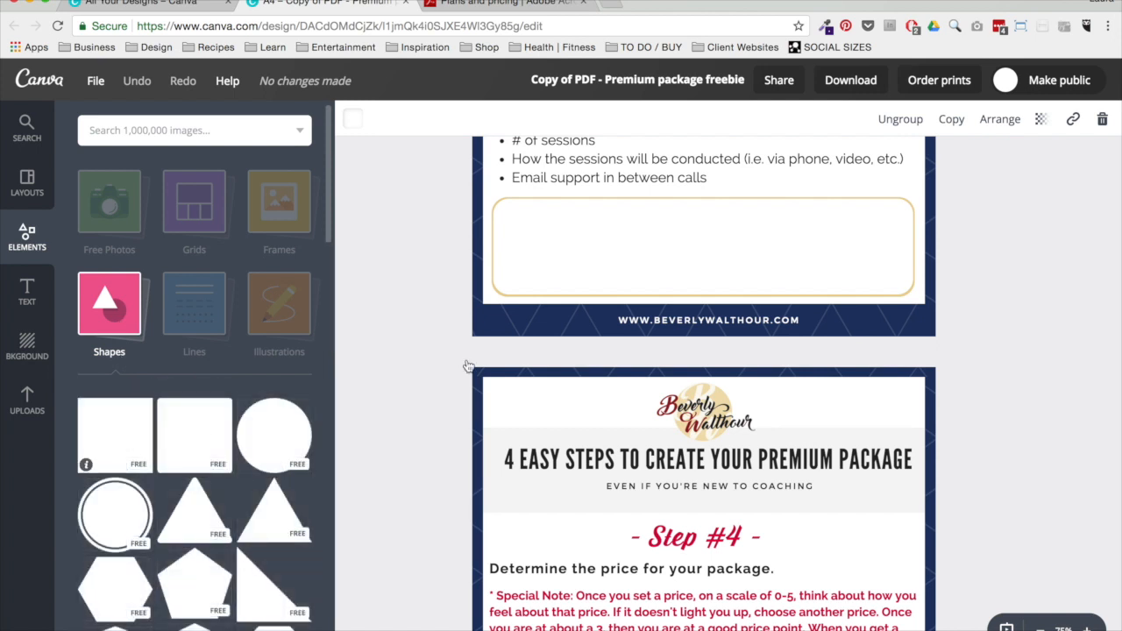
- Review the Step #4 pricing page and the Bonus: Premium Package Template page with its fill-in table
scroll(917, 413, down, 5)
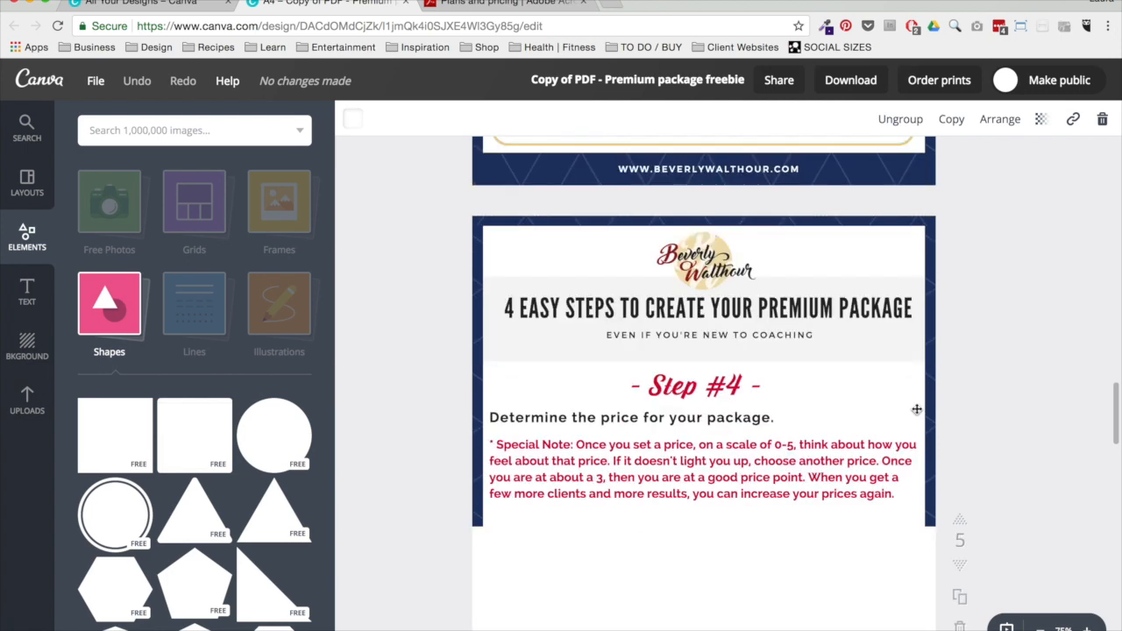
scroll(917, 413, down, 1)
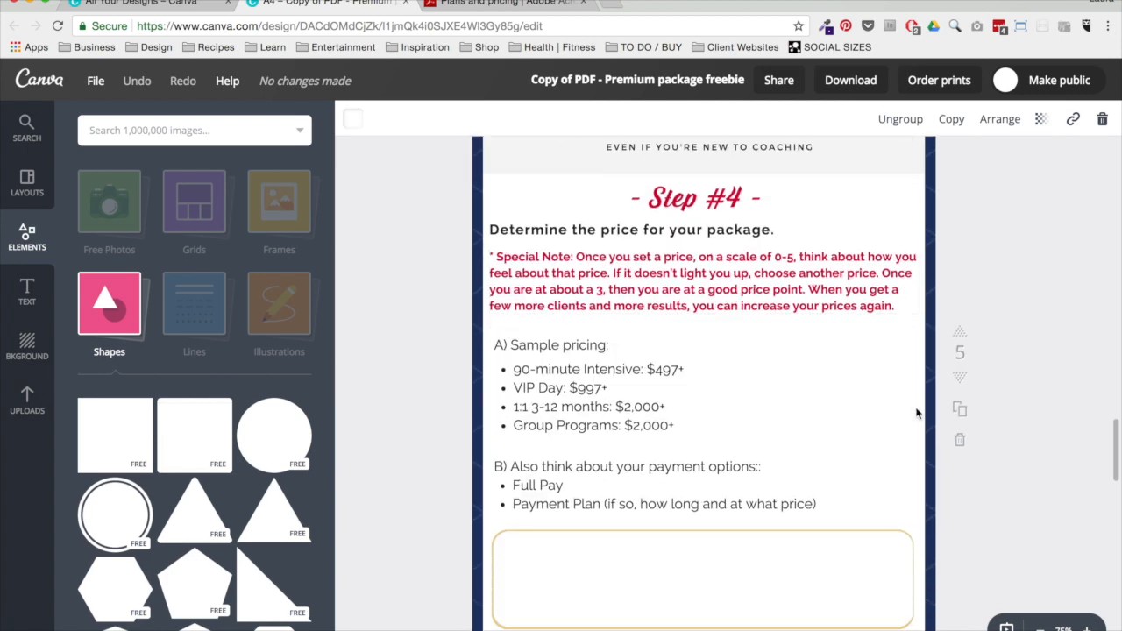
scroll(918, 413, down, 2)
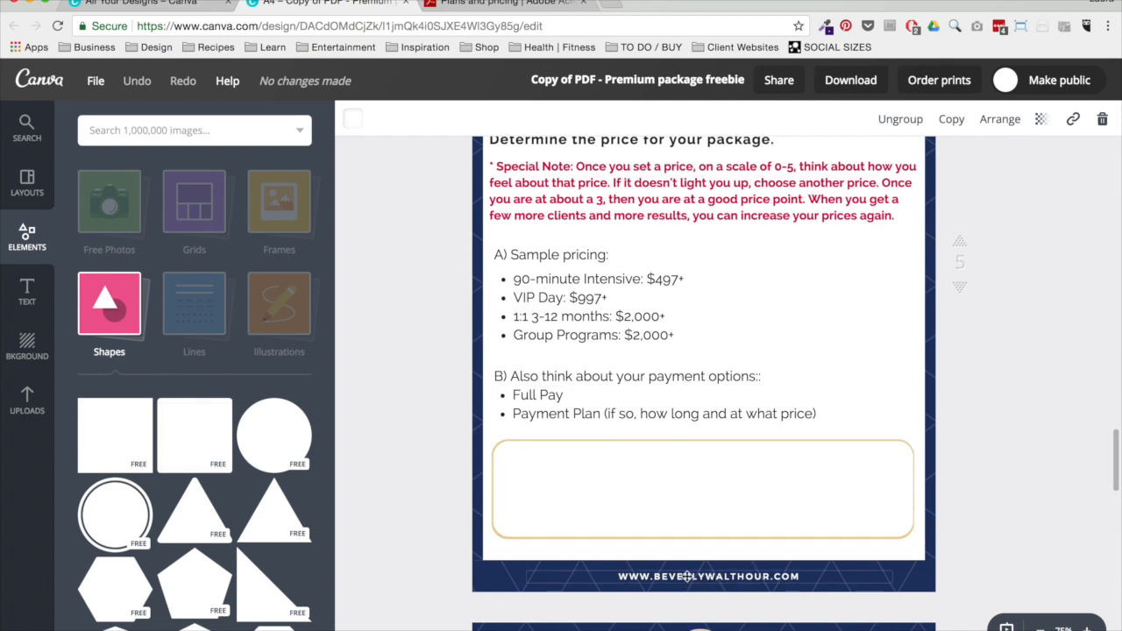
scroll(1008, 510, down, 2)
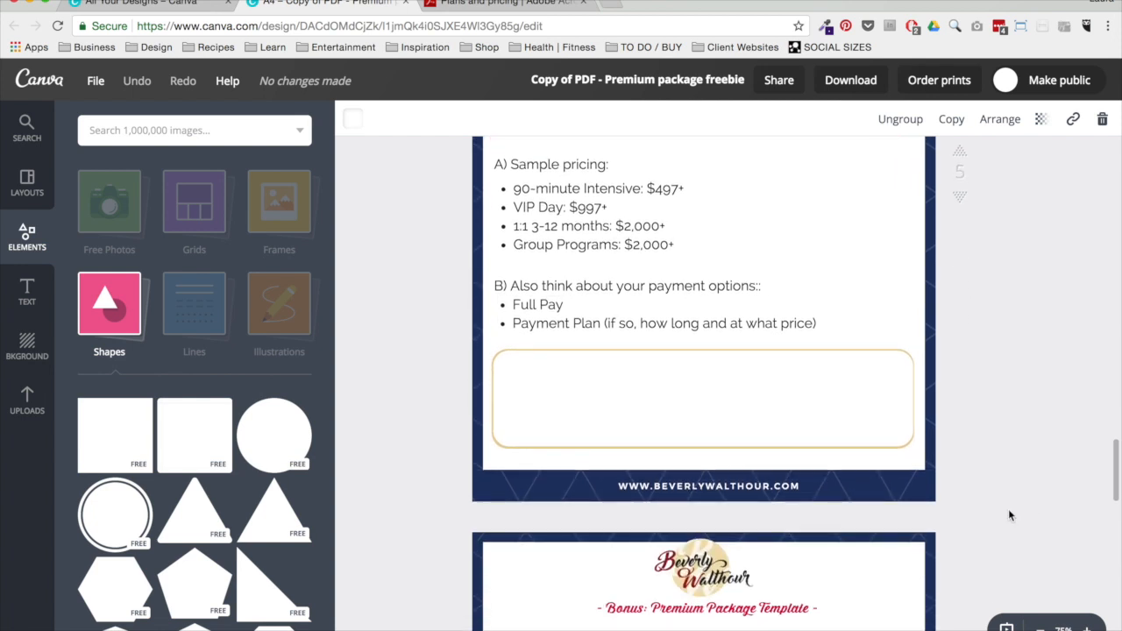
scroll(1011, 516, down, 2)
scroll(1011, 516, down, 2)
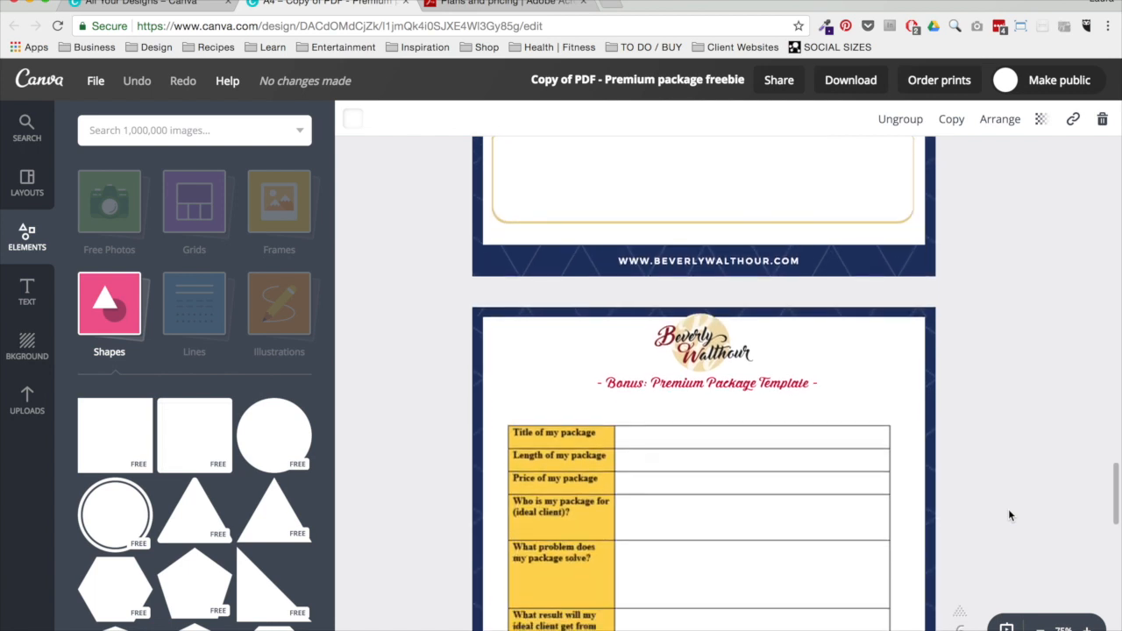
scroll(1010, 515, down, 5)
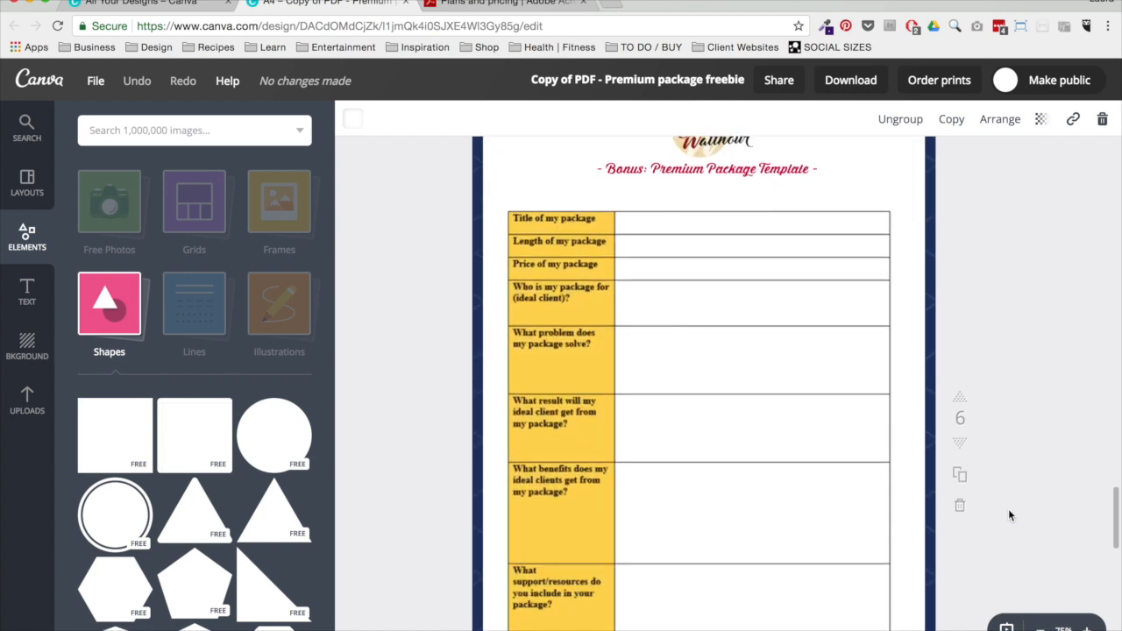
scroll(1009, 515, down, 3)
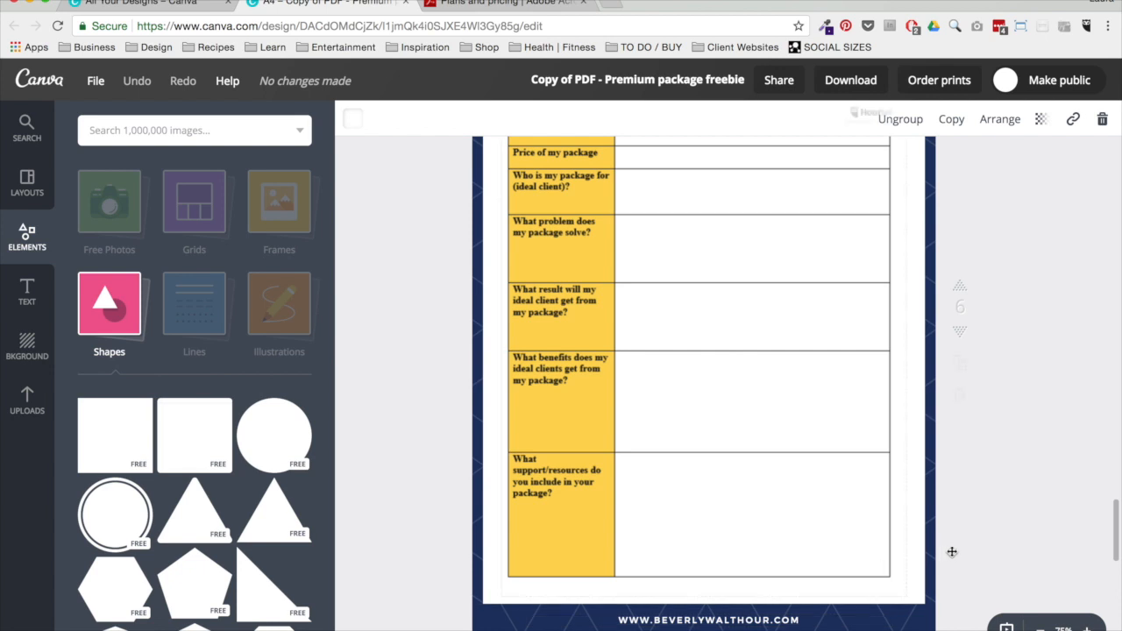
- Check the font settings of the special note and the main heading on the Step #4 page
scroll(1000, 538, up, 2)
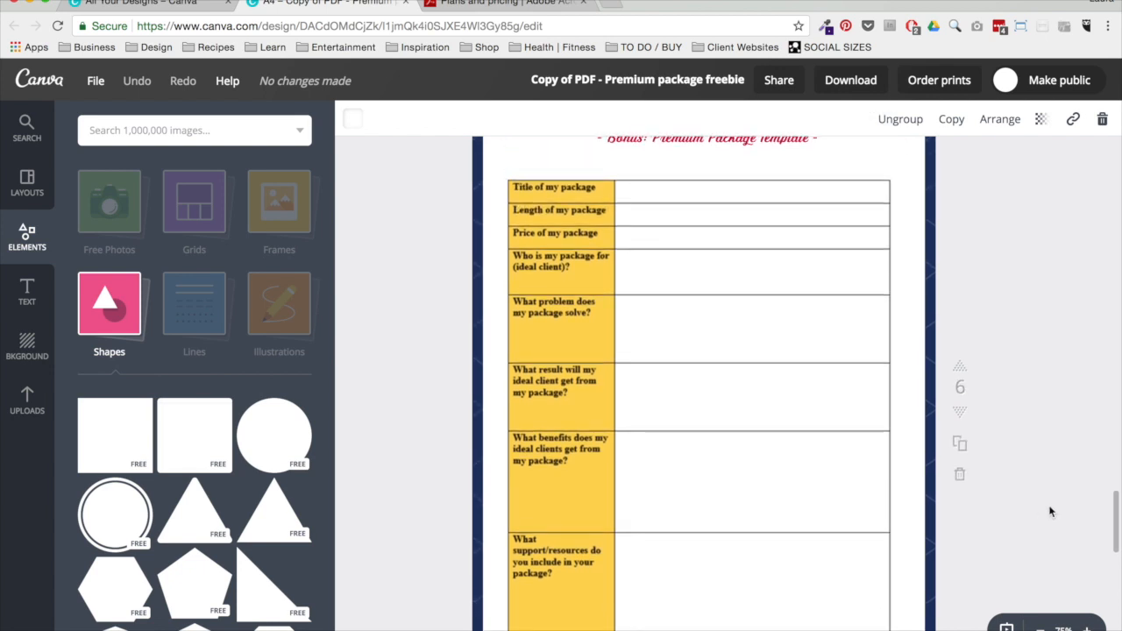
scroll(1051, 512, up, 3)
scroll(1050, 512, up, 2)
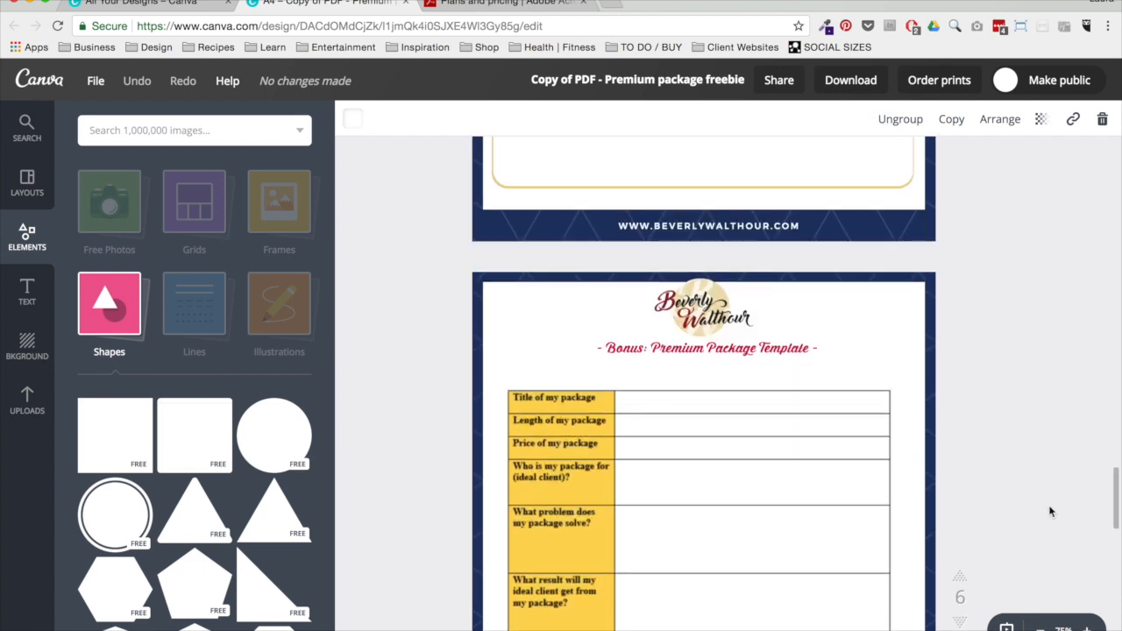
scroll(1051, 512, up, 5)
scroll(1051, 512, up, 3)
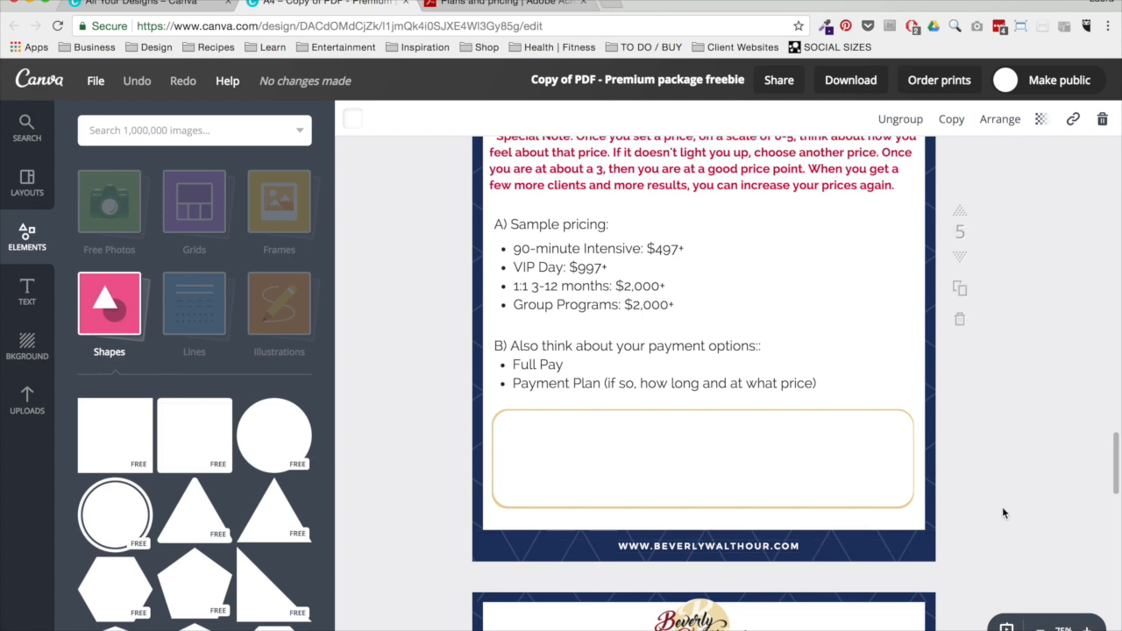
scroll(1004, 513, up, 5)
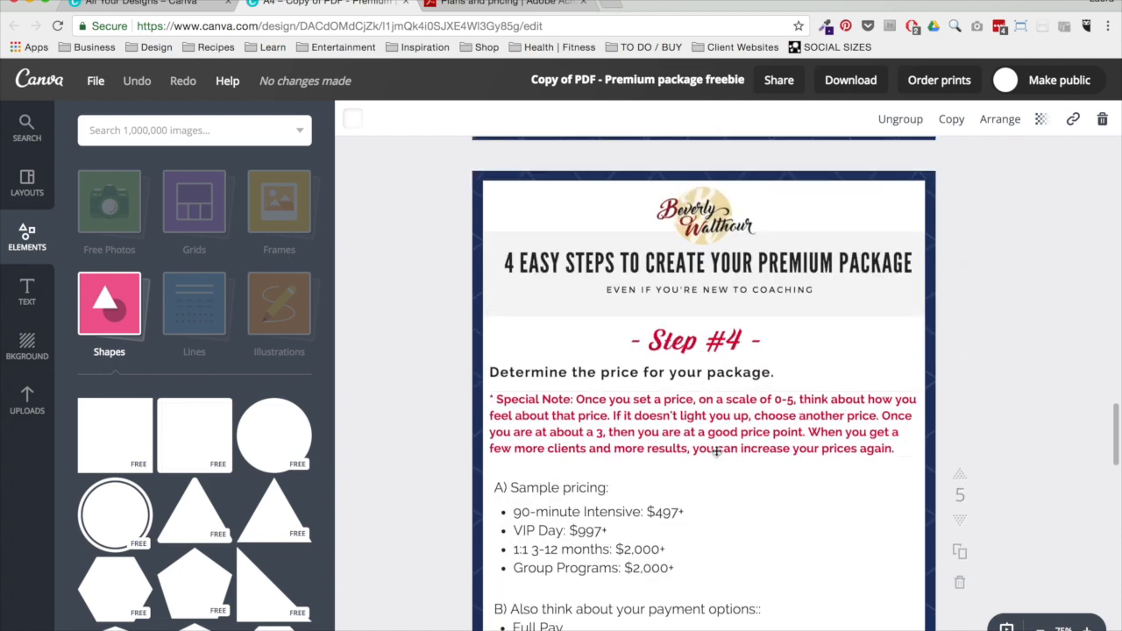
click(717, 451)
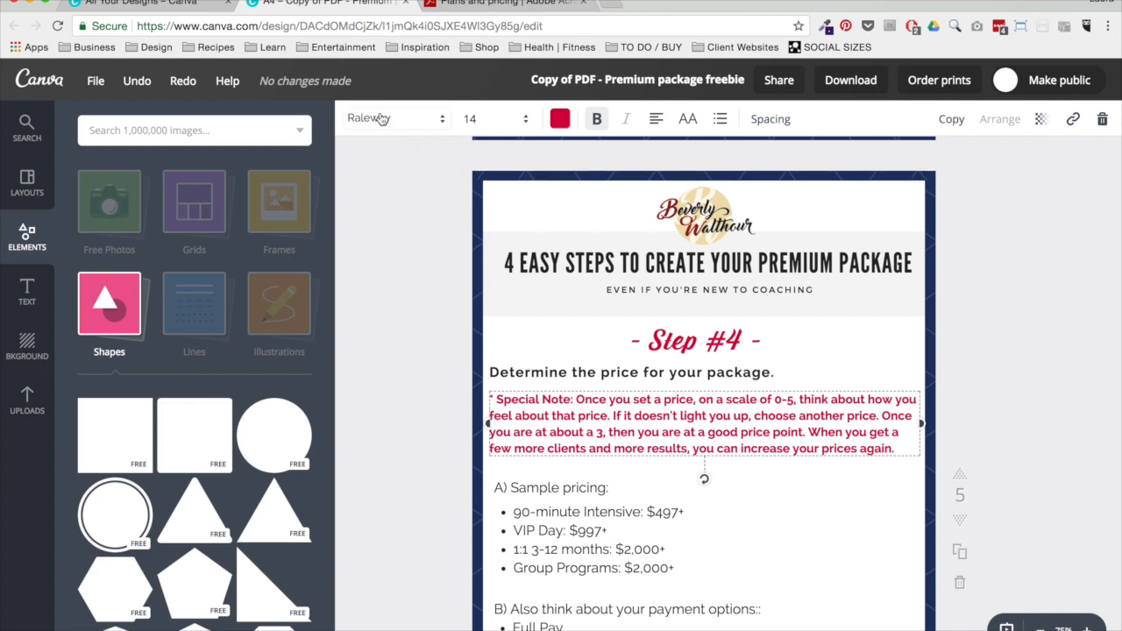
click(593, 260)
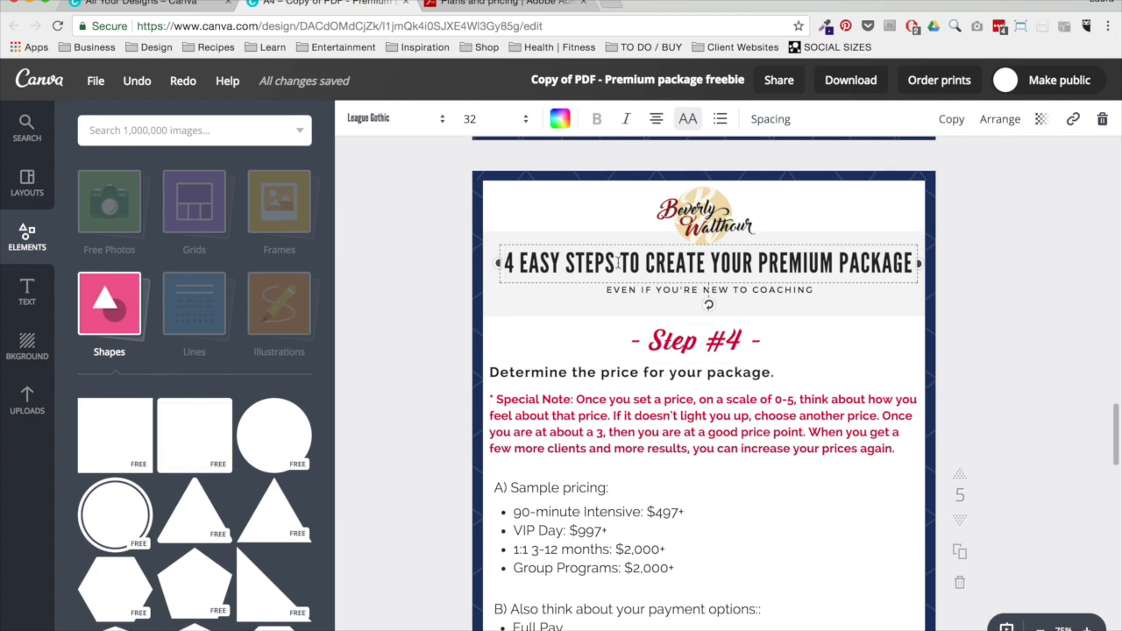
click(1016, 336)
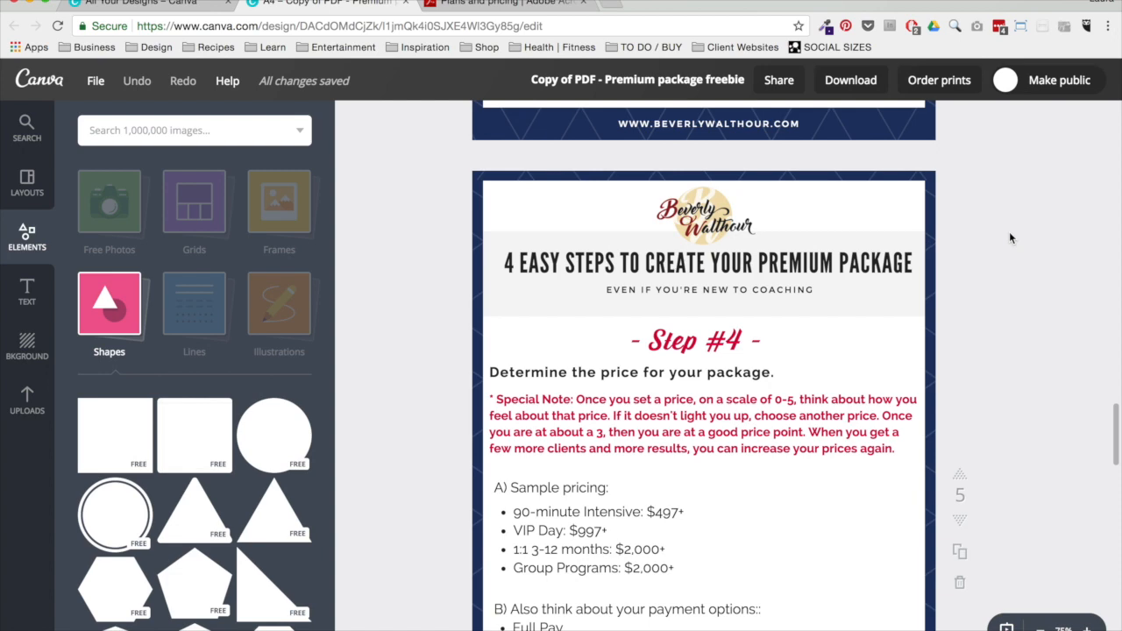
- Download all pages of the design as PDF - Print and dismiss the download message
click(858, 81)
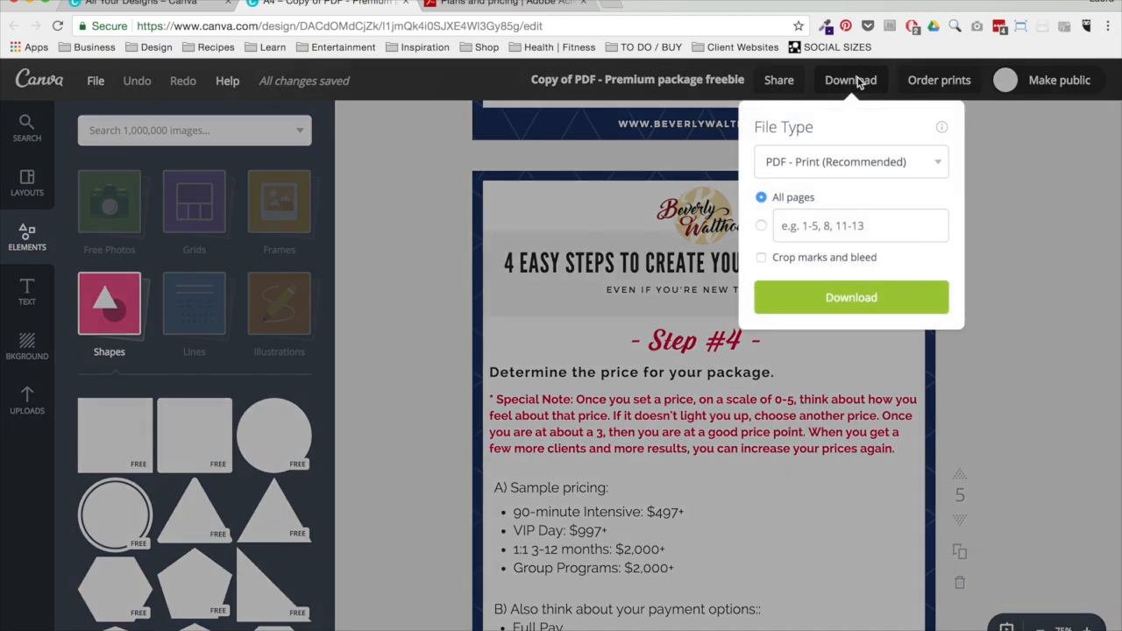
click(841, 299)
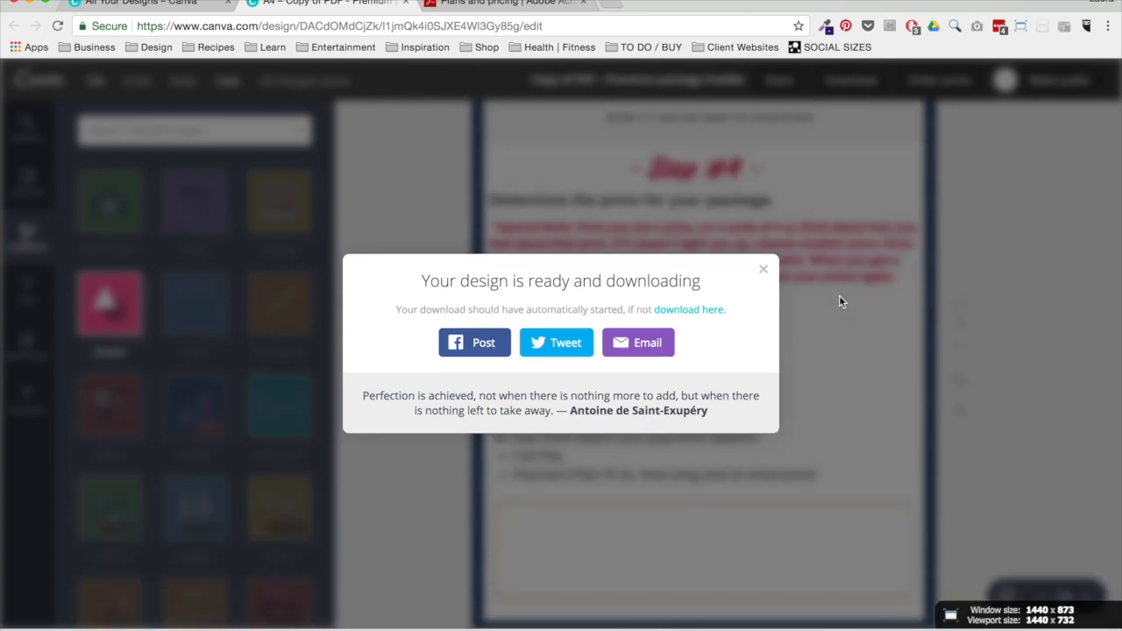
click(764, 273)
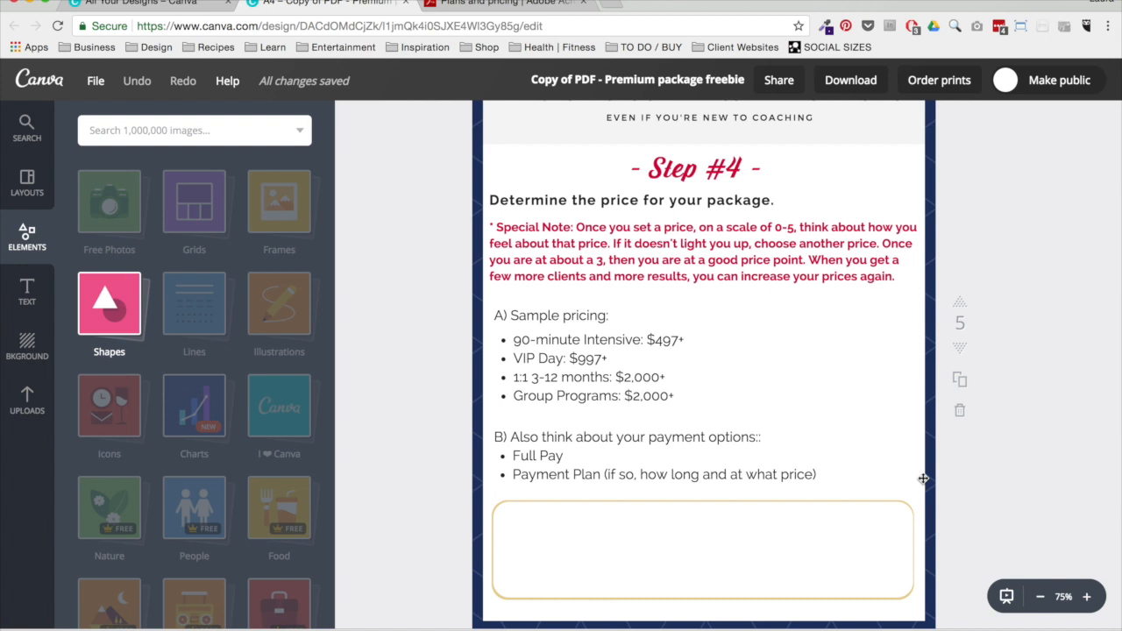
scroll(852, 527, down, 2)
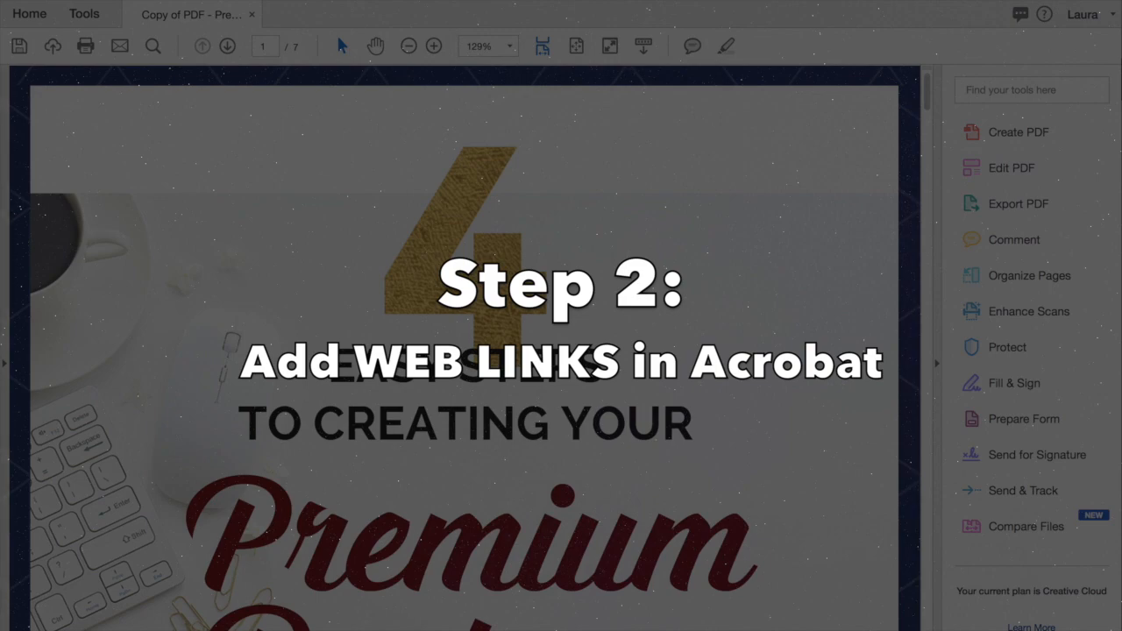
- Switch to the downloaded PDF in Adobe Acrobat and look over the file commands
click(147, 1)
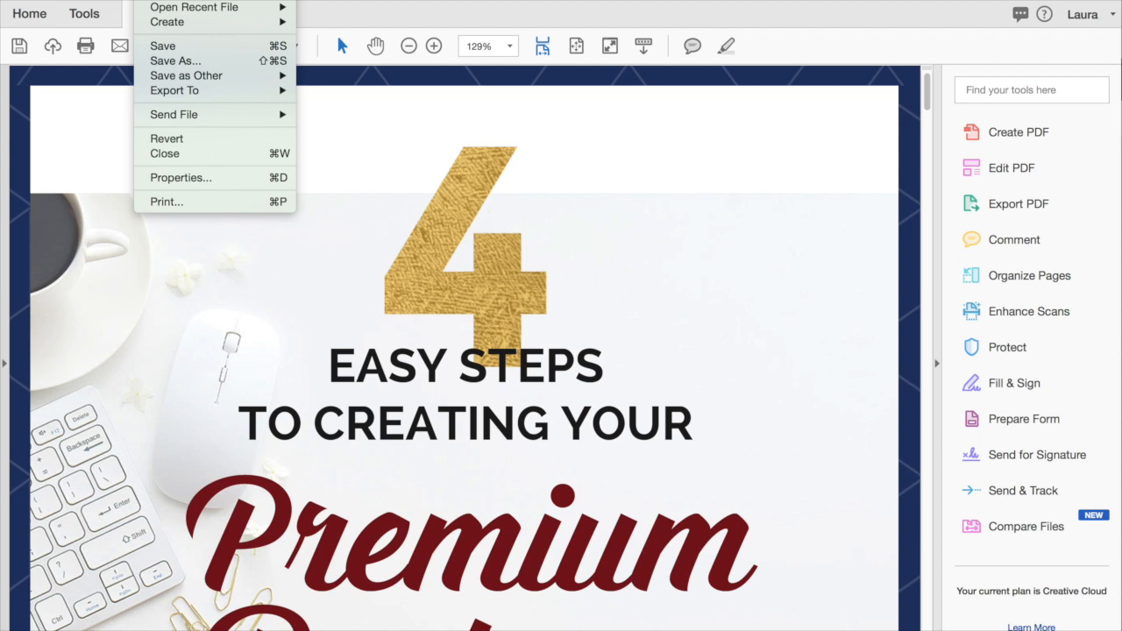
mouse_move(167, 11)
click(147, 1)
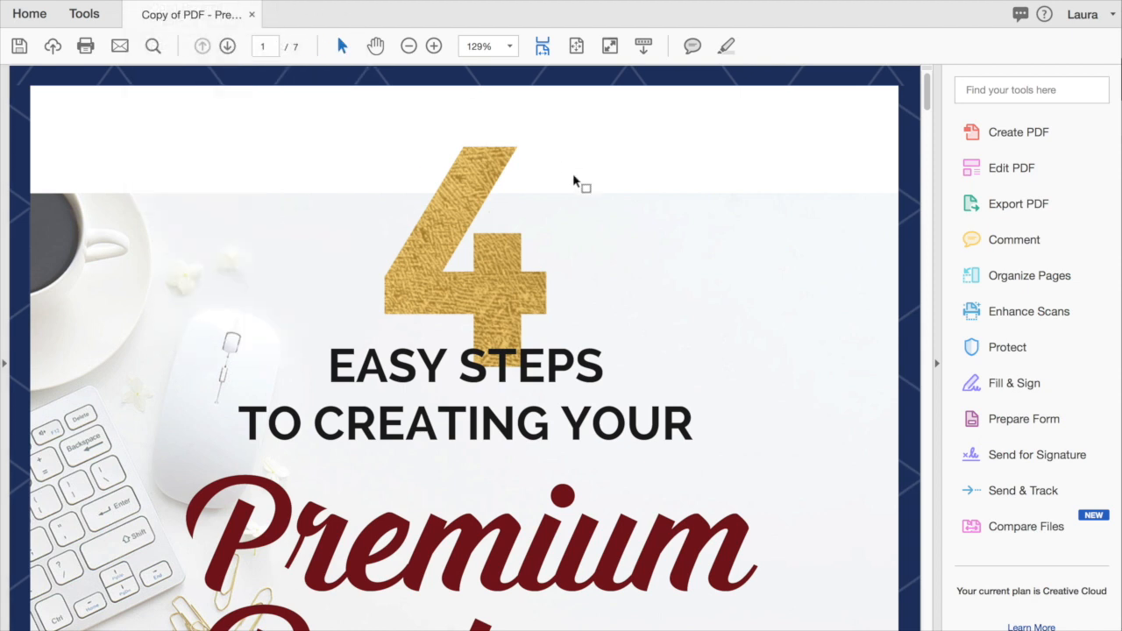
- Collapse the tools pane beside the PDF and expand it again
scroll(572, 176, down, 2)
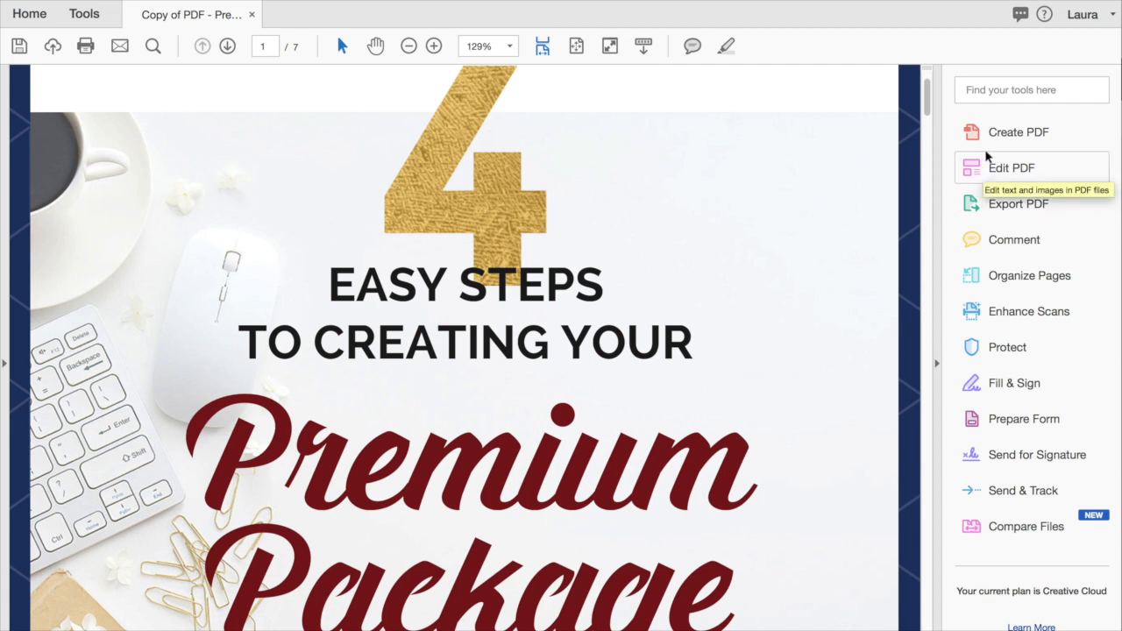
click(937, 363)
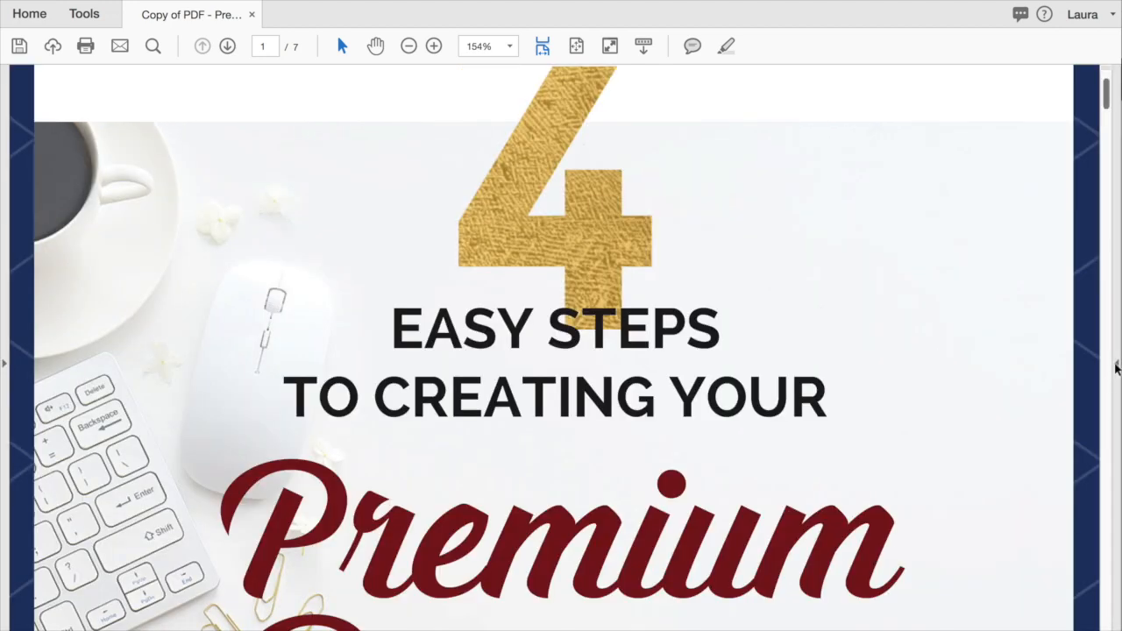
click(1115, 367)
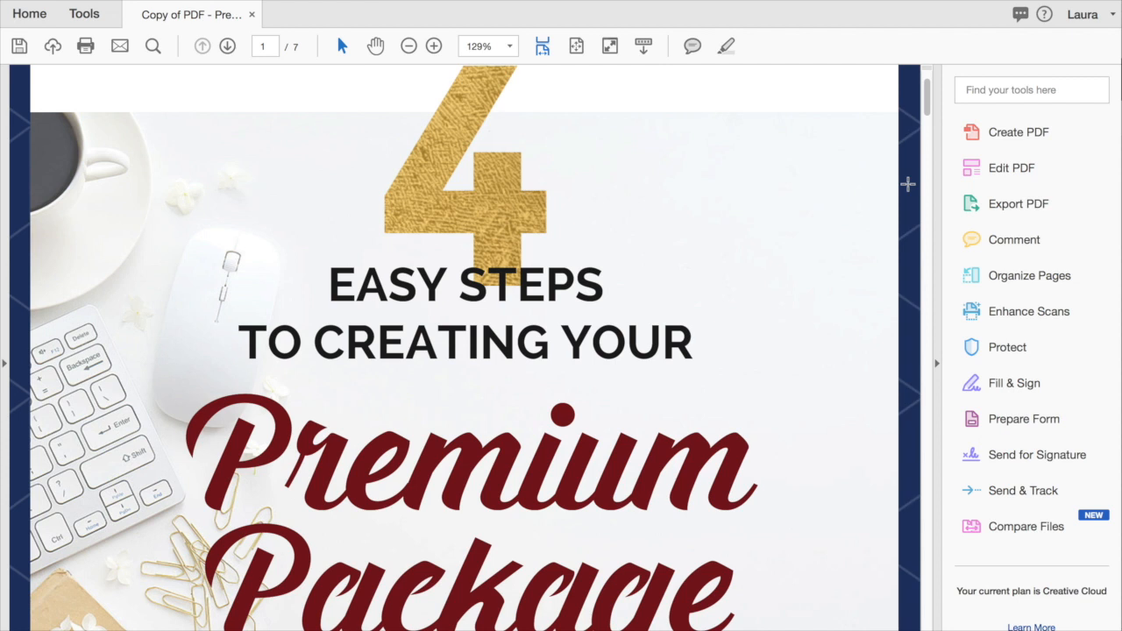
- Look over the page thumbnails and the options for inserting pages at page 7 in Organize Pages
click(1029, 282)
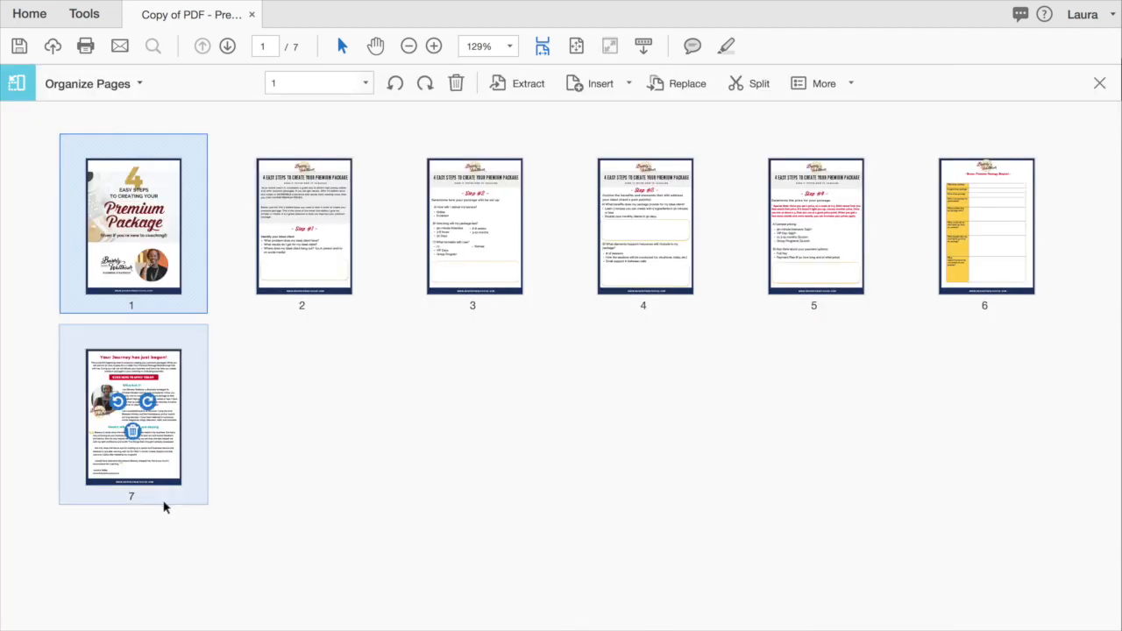
click(166, 465)
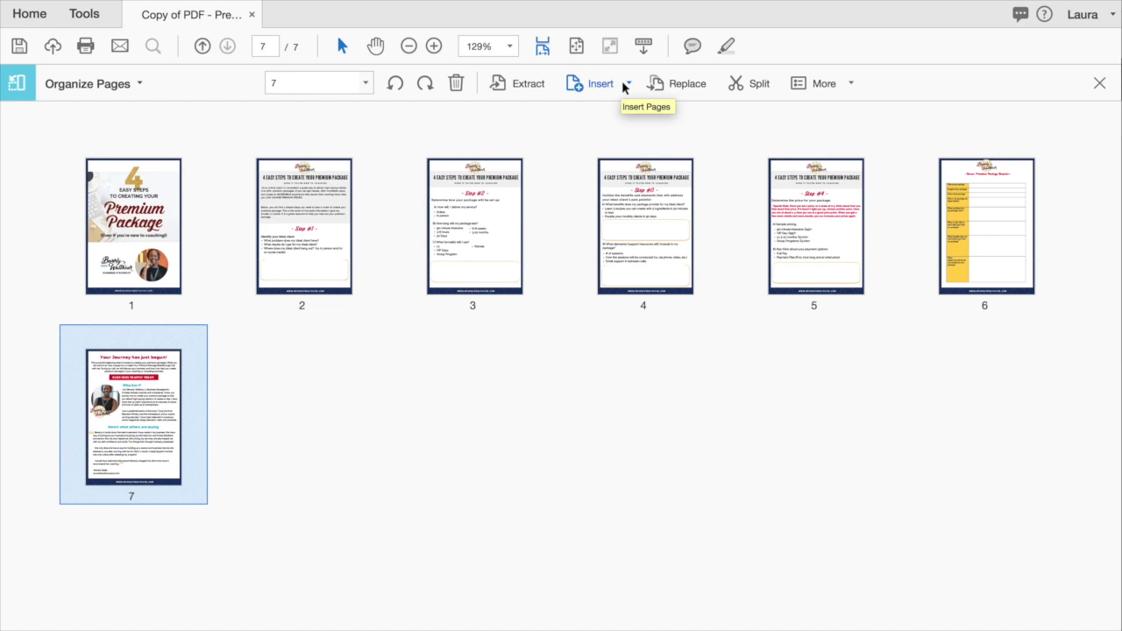
mouse_move(638, 281)
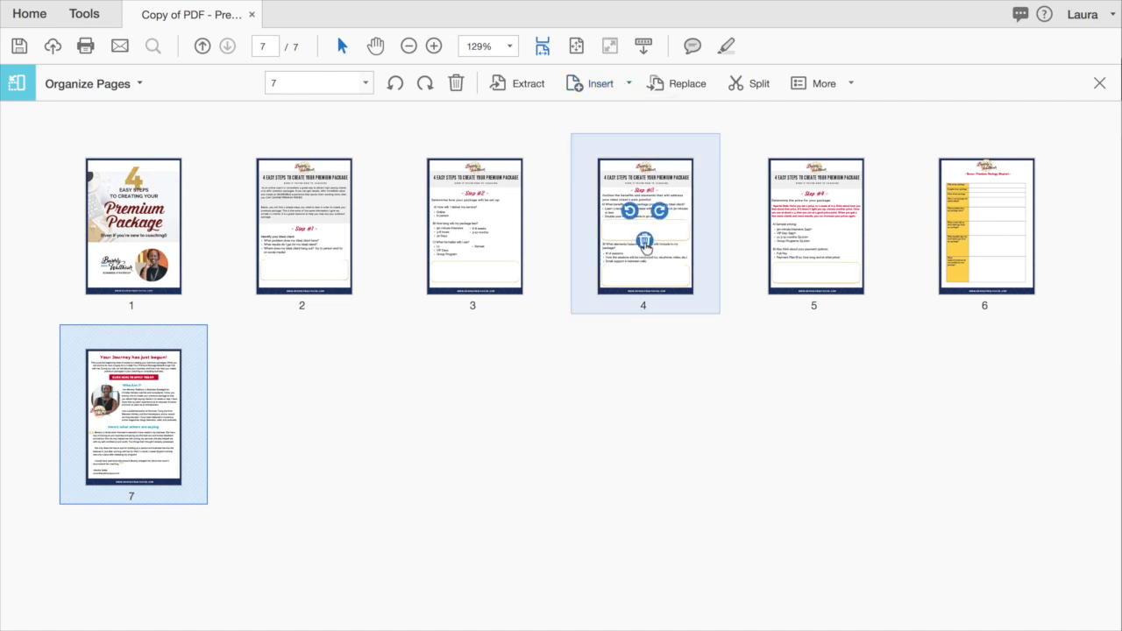
click(629, 84)
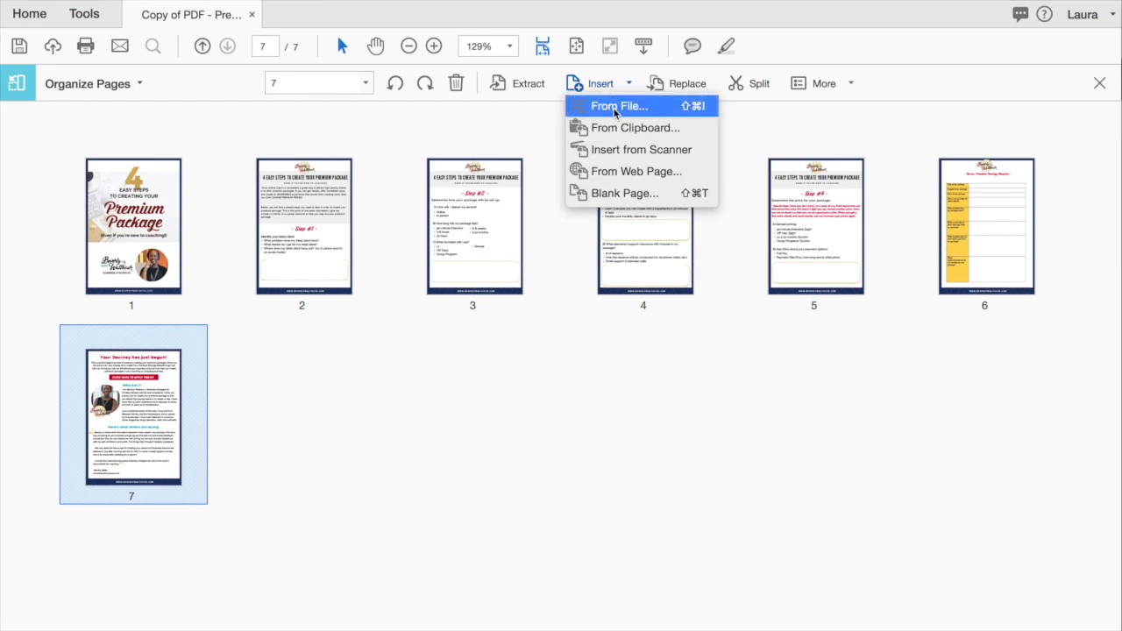
click(408, 129)
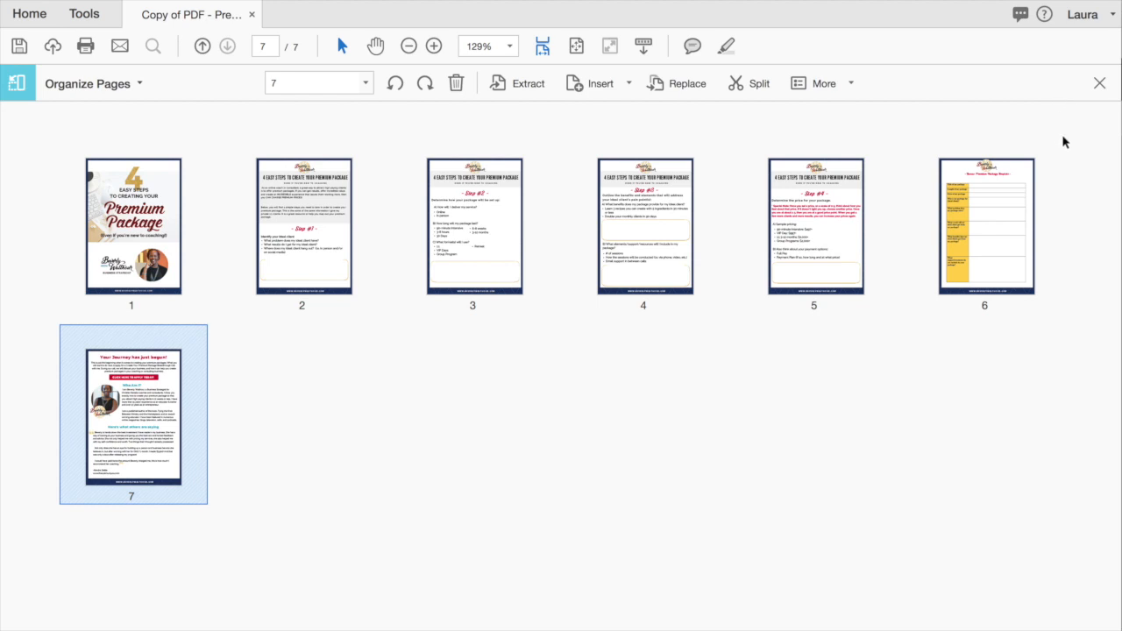
click(1099, 84)
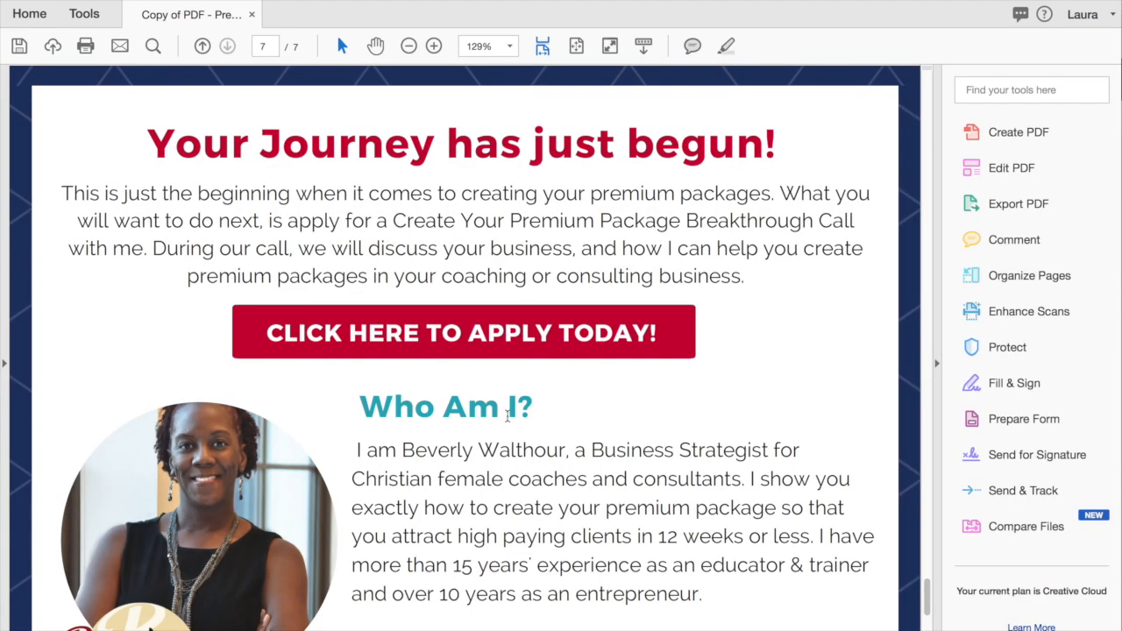
- Return to the cover page and open the document for editing with Edit PDF
scroll(420, 474, up, 15)
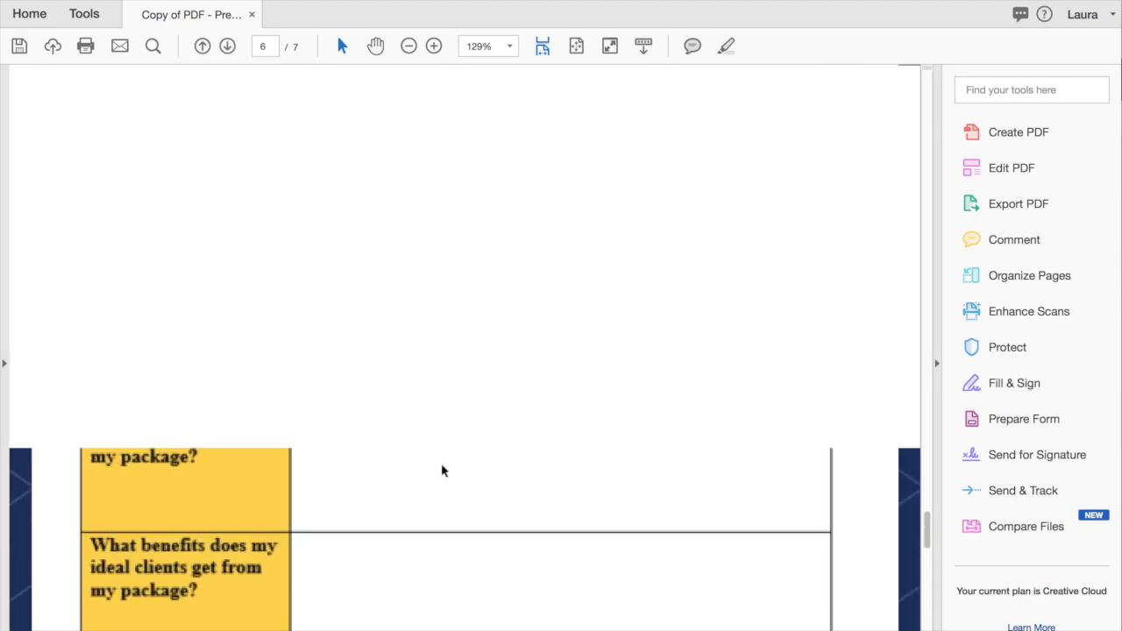
scroll(443, 471, up, 10)
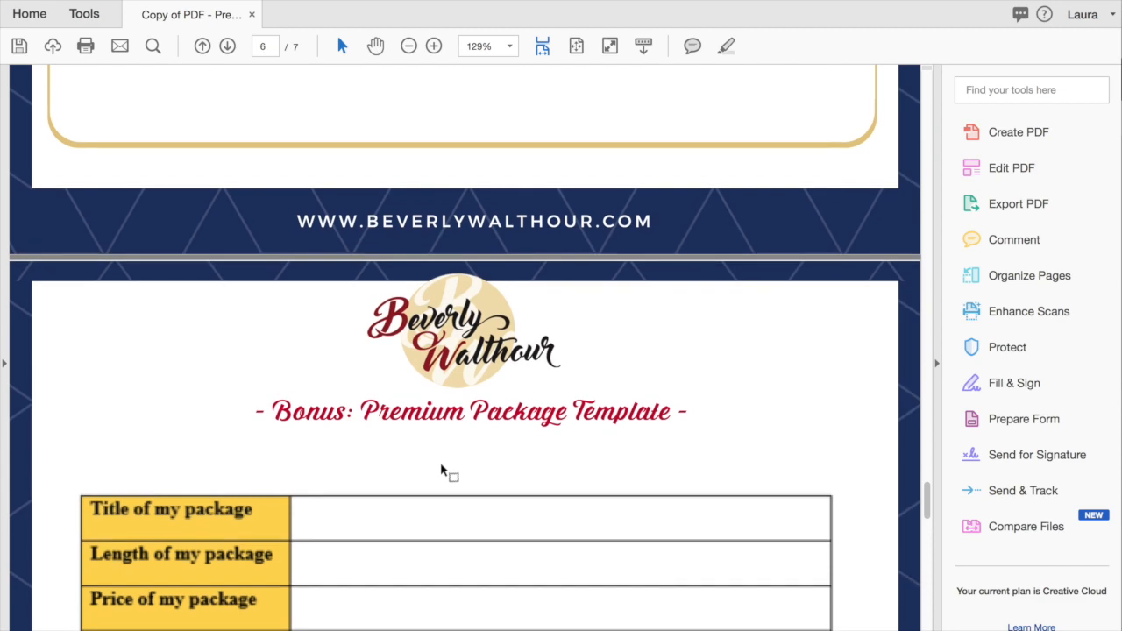
scroll(441, 466, up, 15)
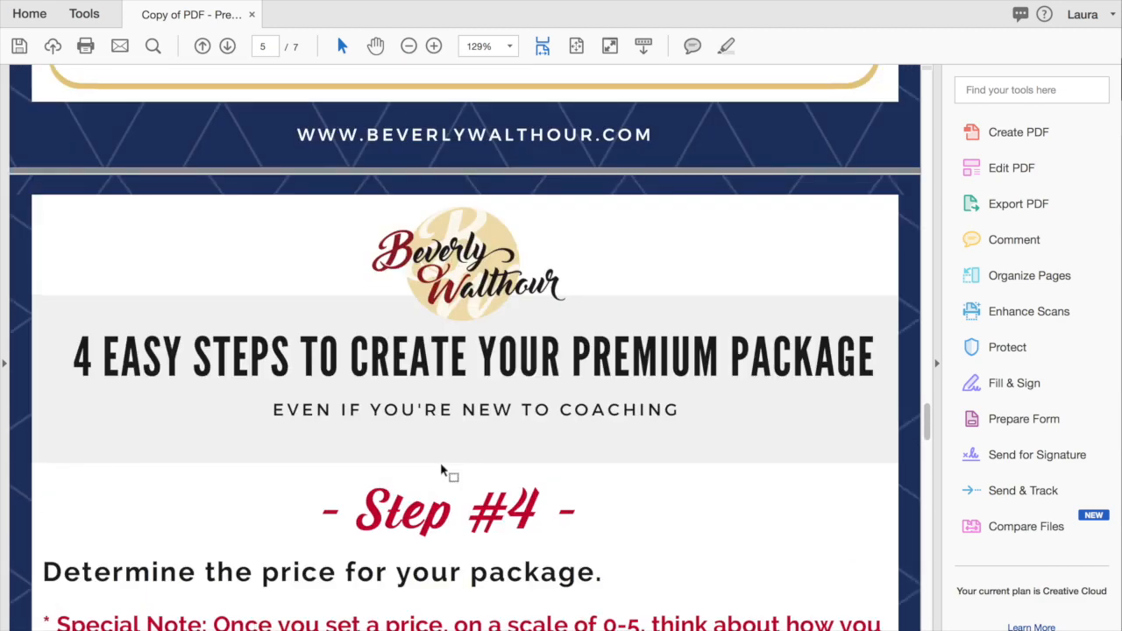
scroll(440, 471, up, 20)
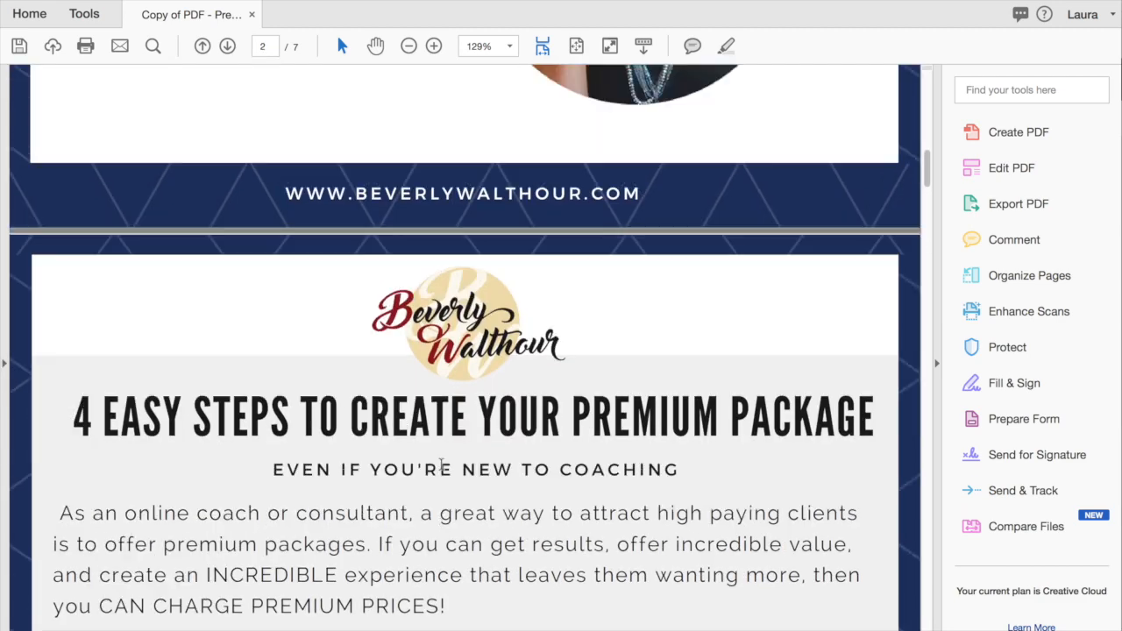
scroll(443, 465, up, 5)
click(1023, 171)
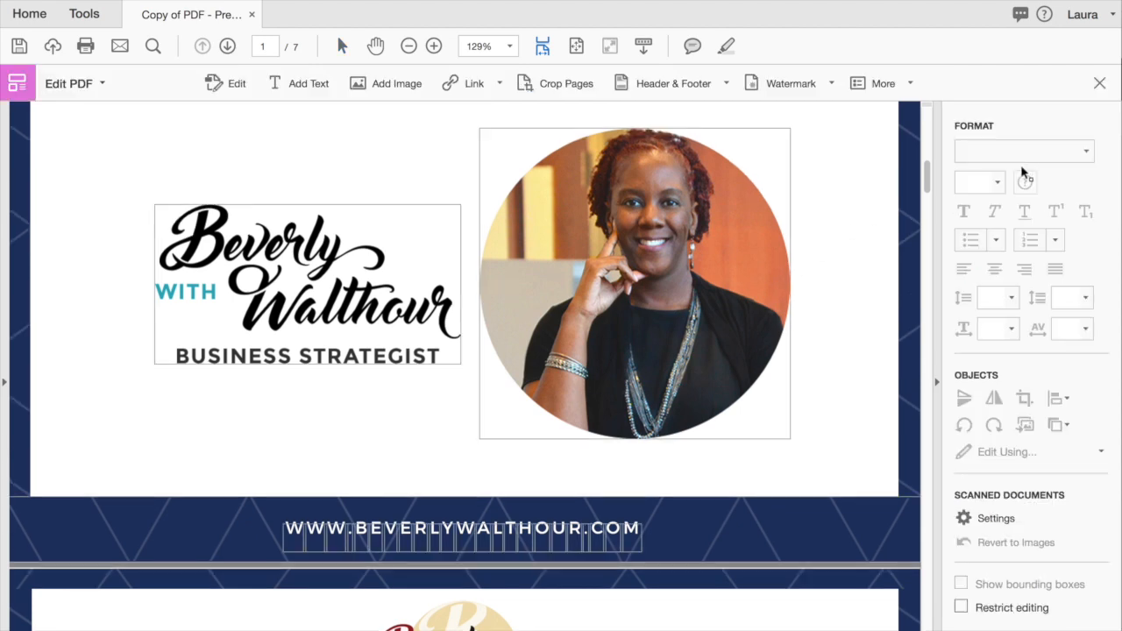
- Examine the editable text and image boxes on the cover page and the formatting of the "Easy Steps to Creating Your" heading
scroll(713, 442, up, 2)
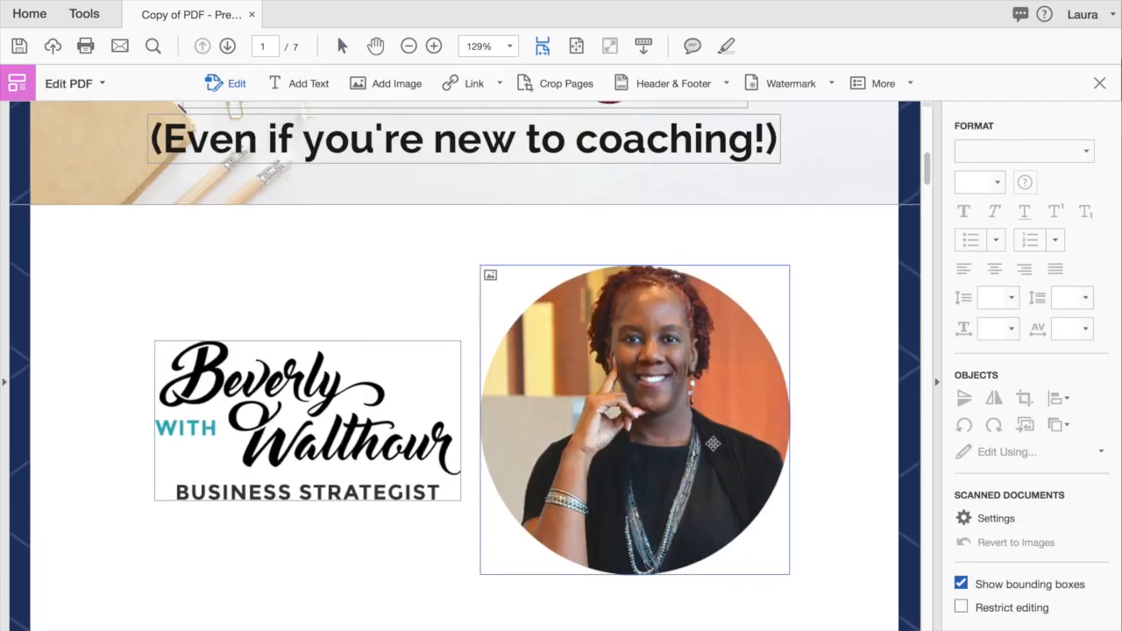
scroll(713, 443, up, 2)
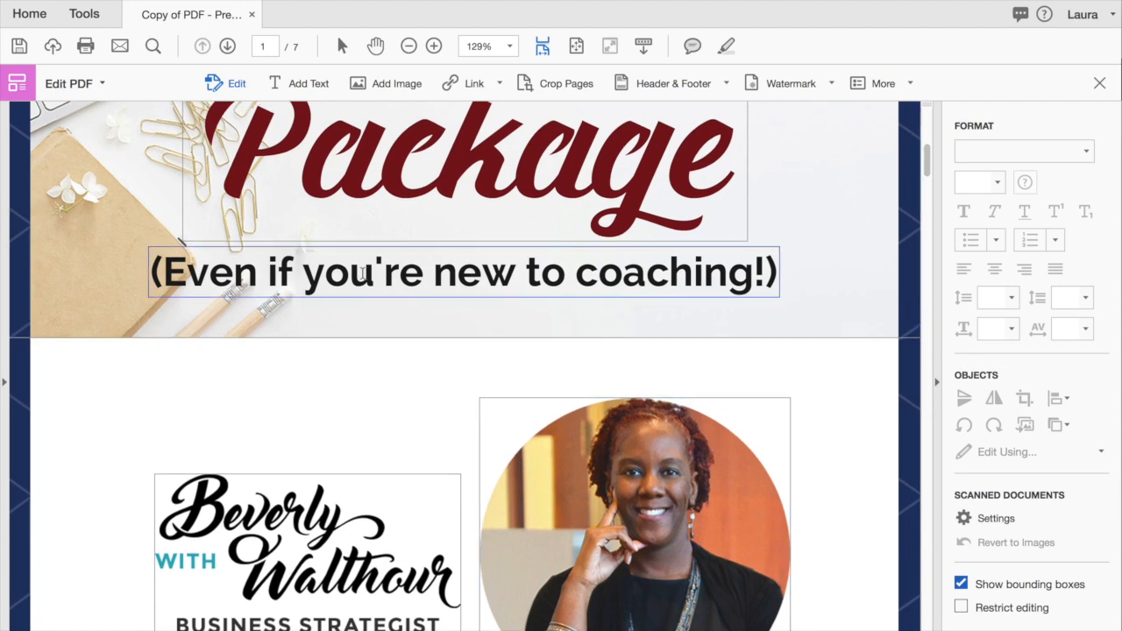
scroll(726, 390, down, 2)
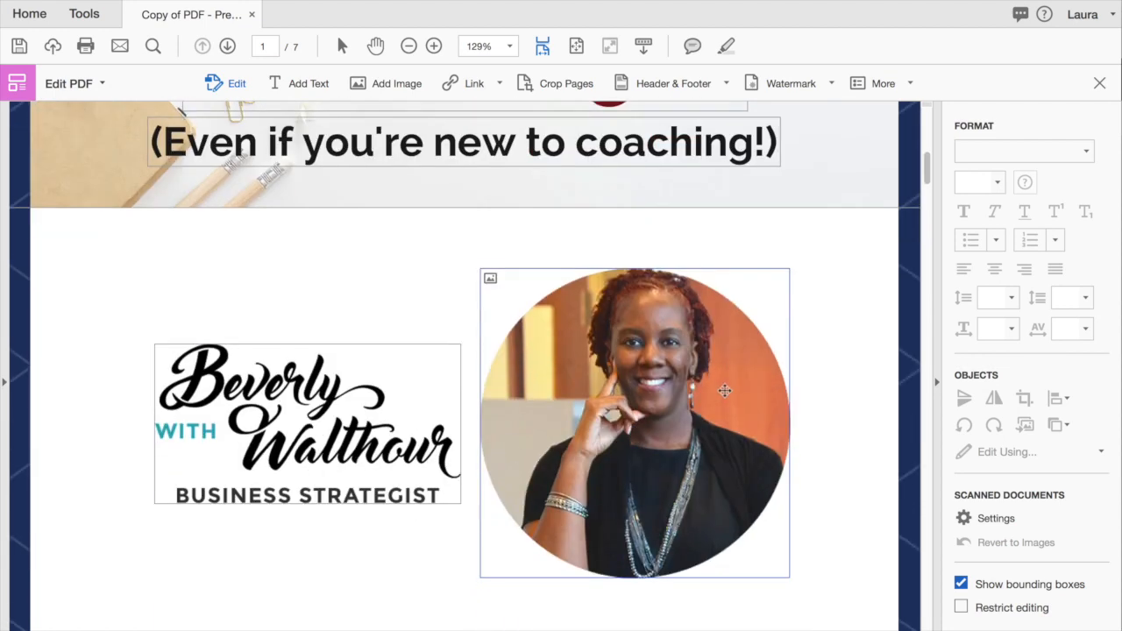
scroll(726, 389, up, 2)
scroll(726, 389, up, 5)
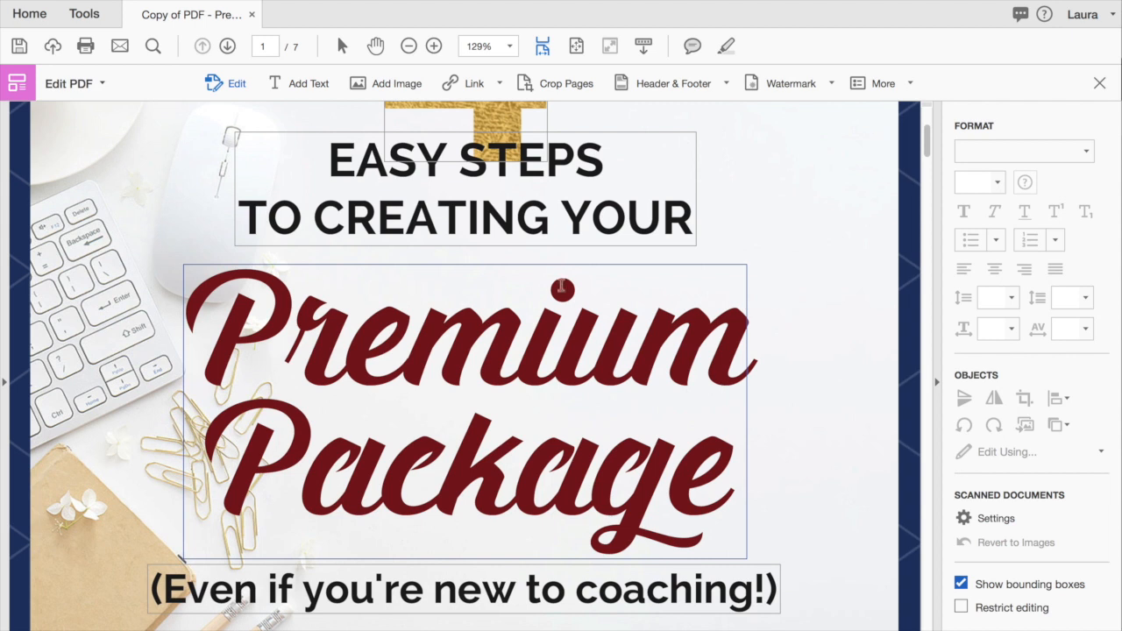
scroll(530, 233, down, 1)
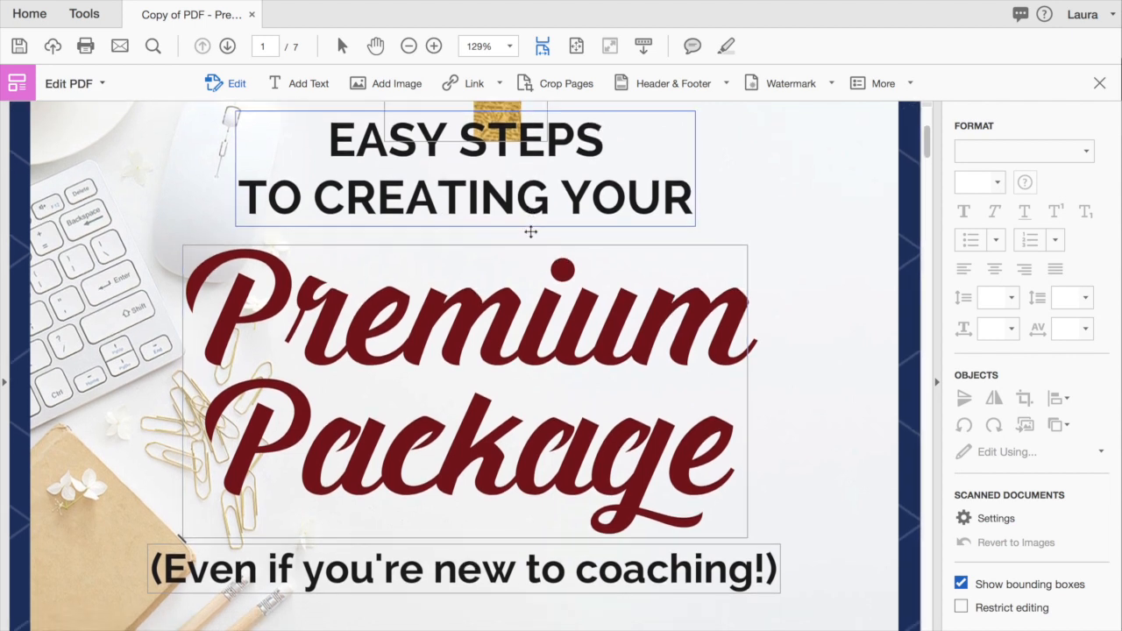
click(406, 201)
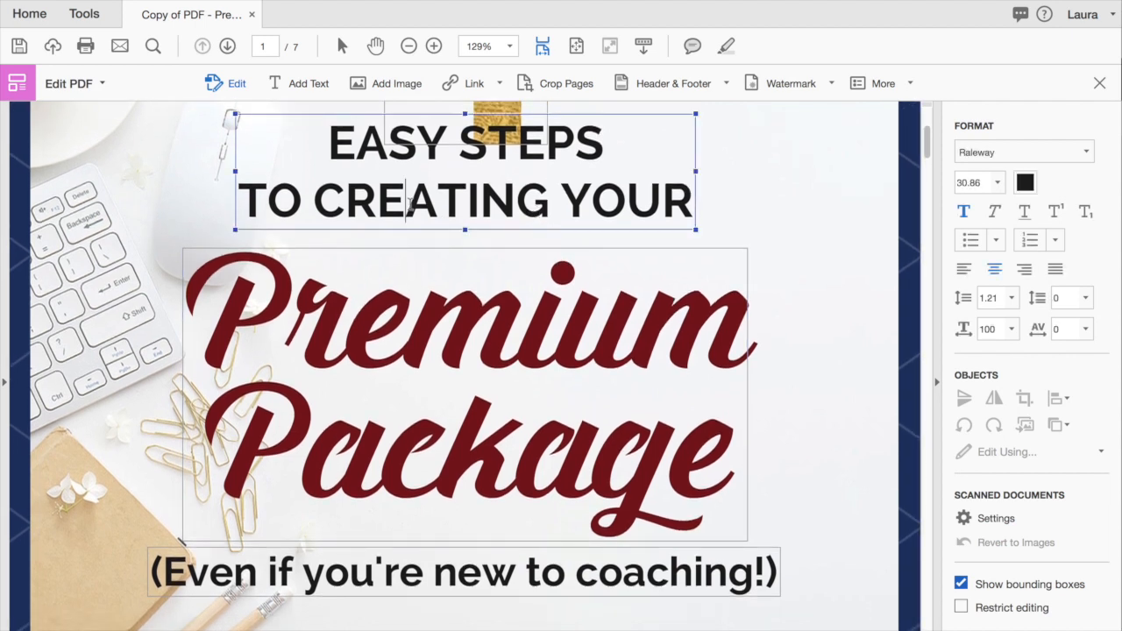
click(519, 202)
click(850, 255)
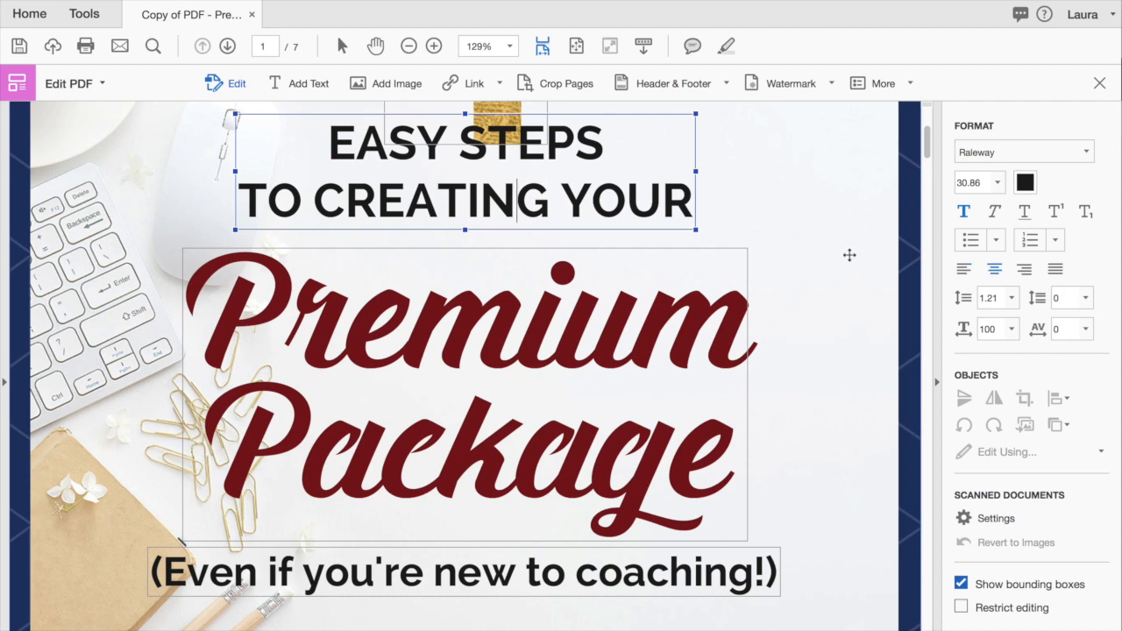
scroll(812, 247, up, 3)
scroll(812, 247, down, 12)
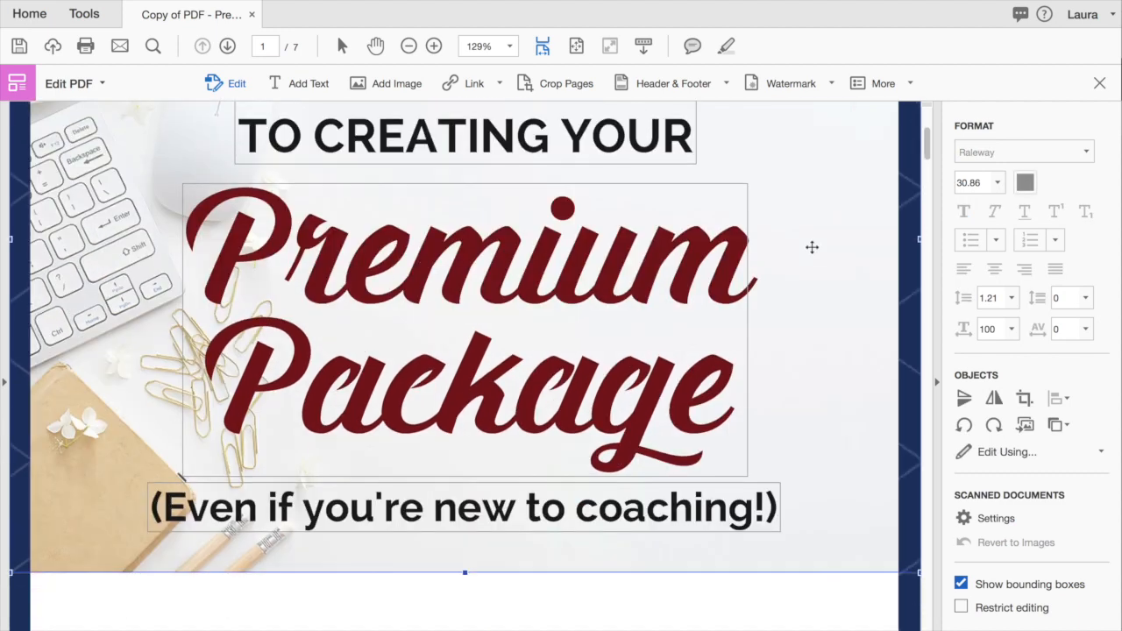
scroll(812, 252, down, 2)
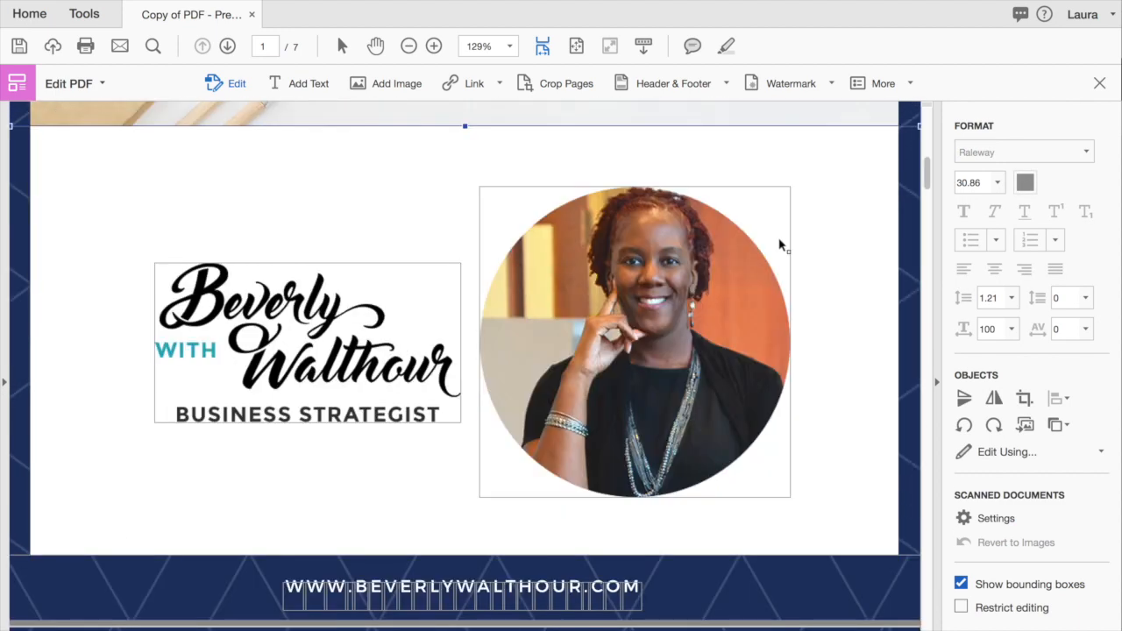
click(501, 84)
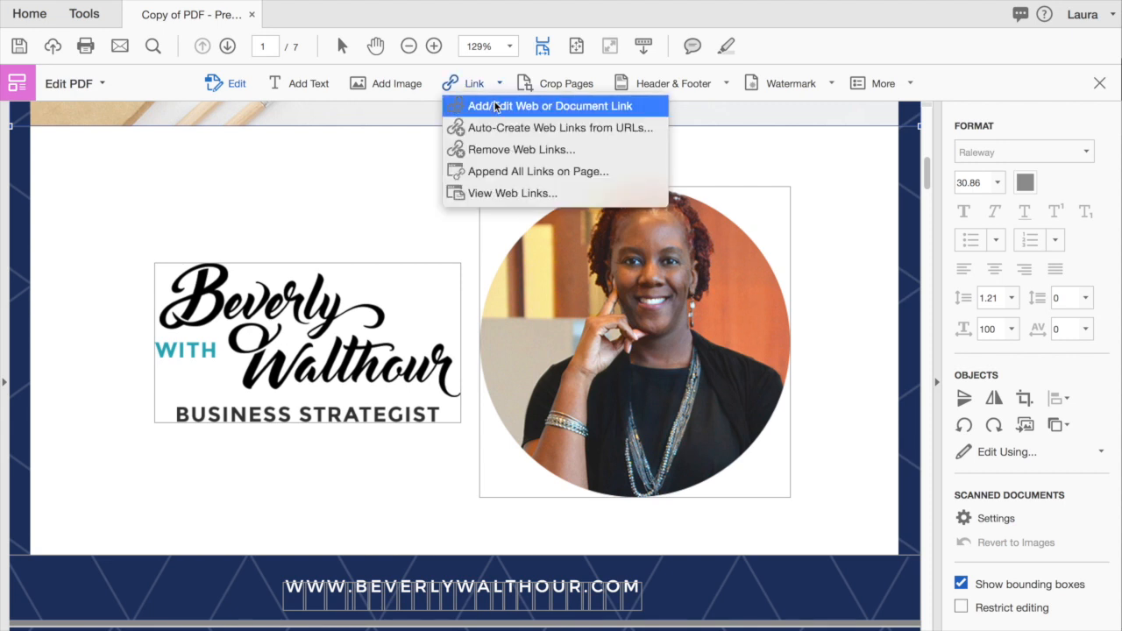
click(496, 106)
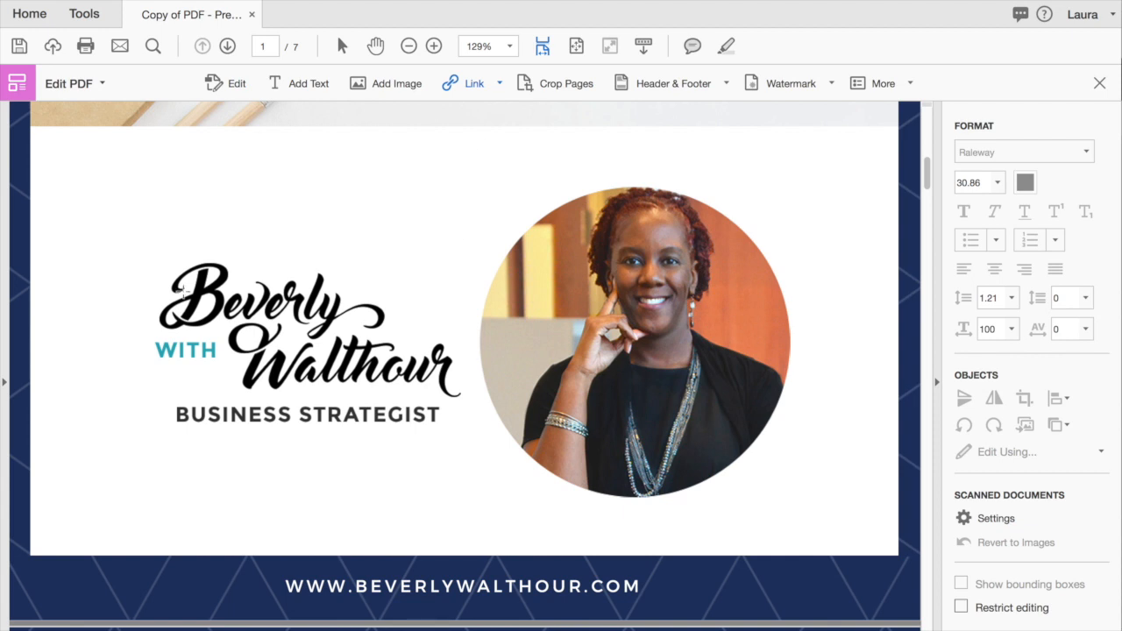
scroll(641, 498, down, 2)
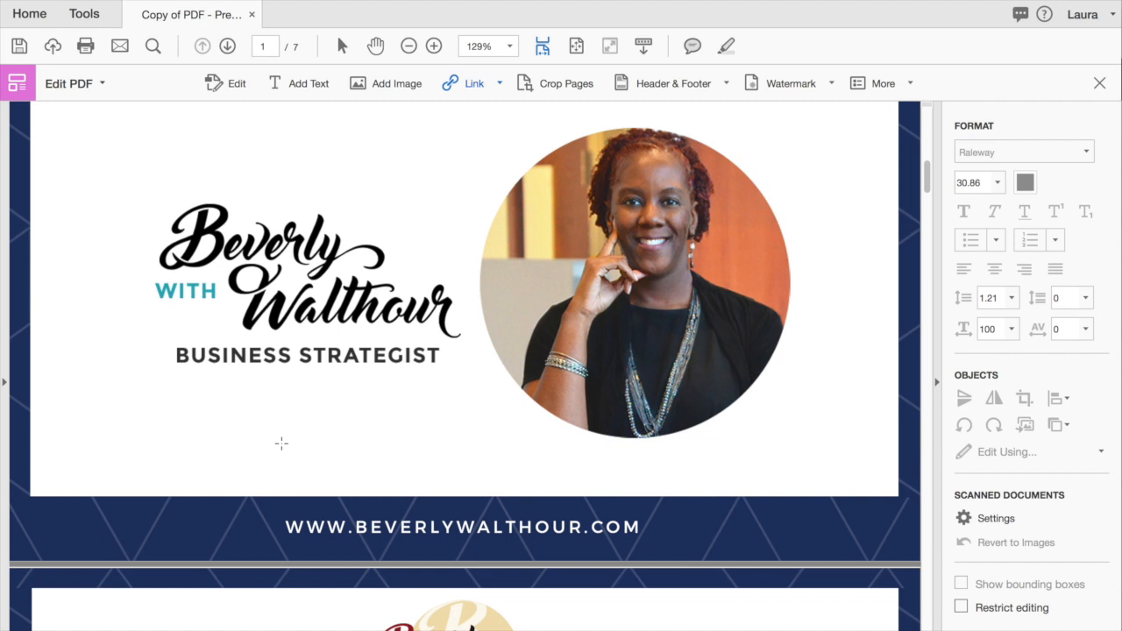
drag(262, 506, 663, 547)
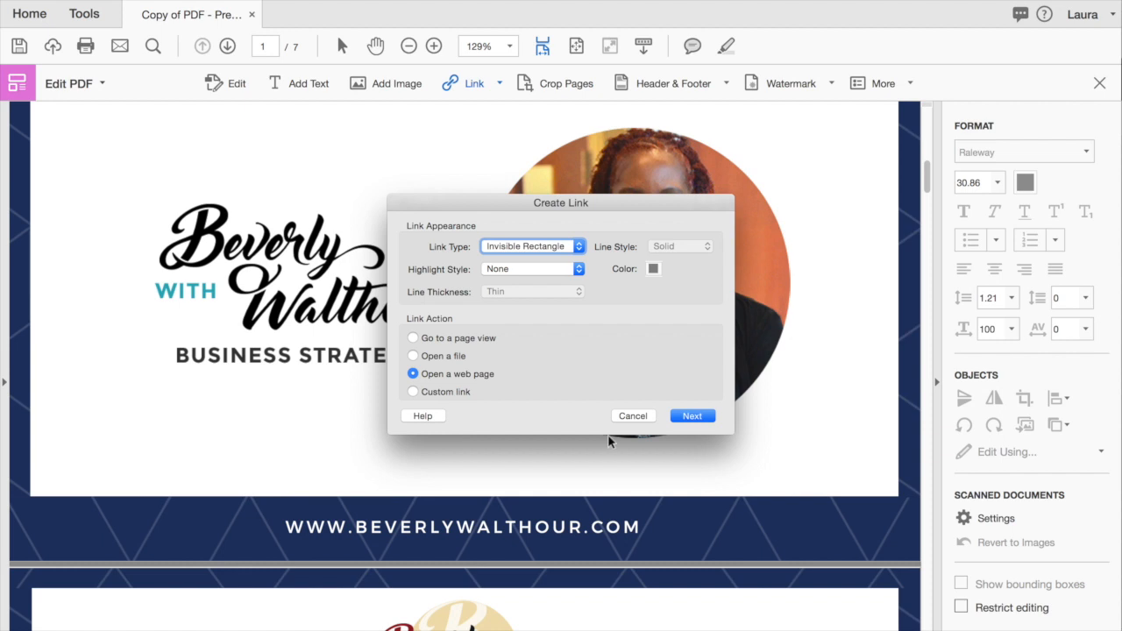
click(697, 418)
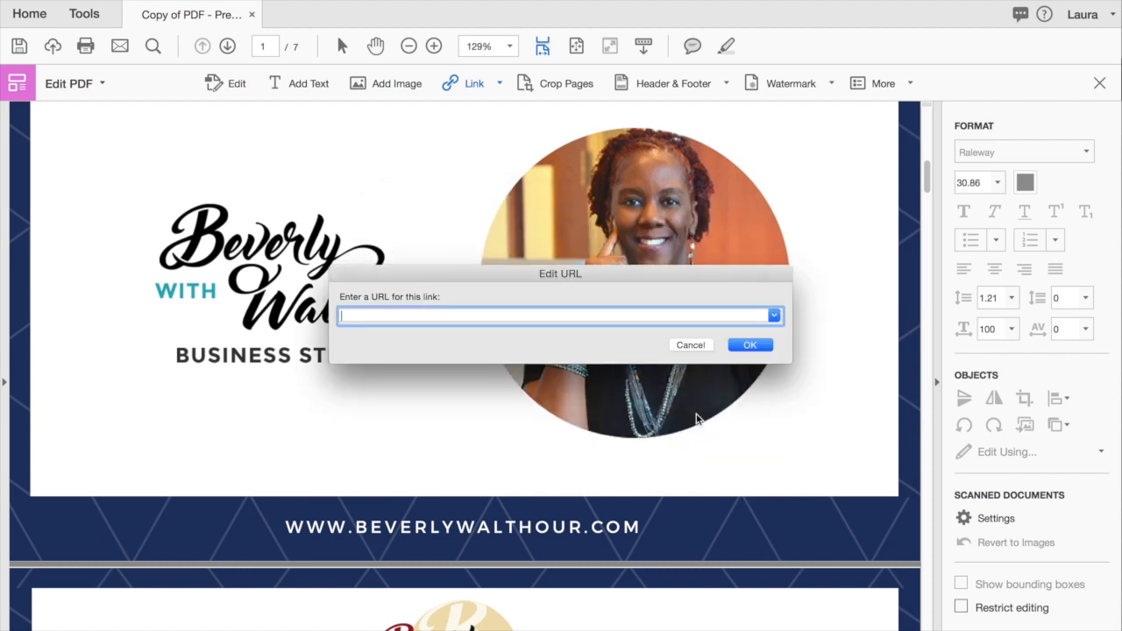
text(http://beverlywalthour.com)
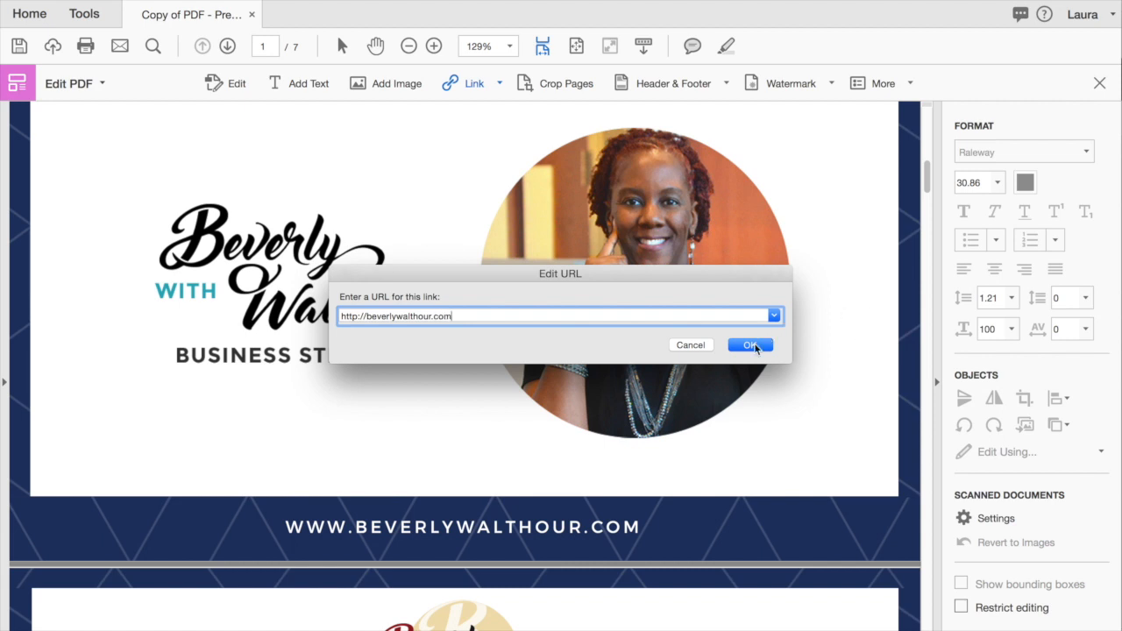
click(752, 344)
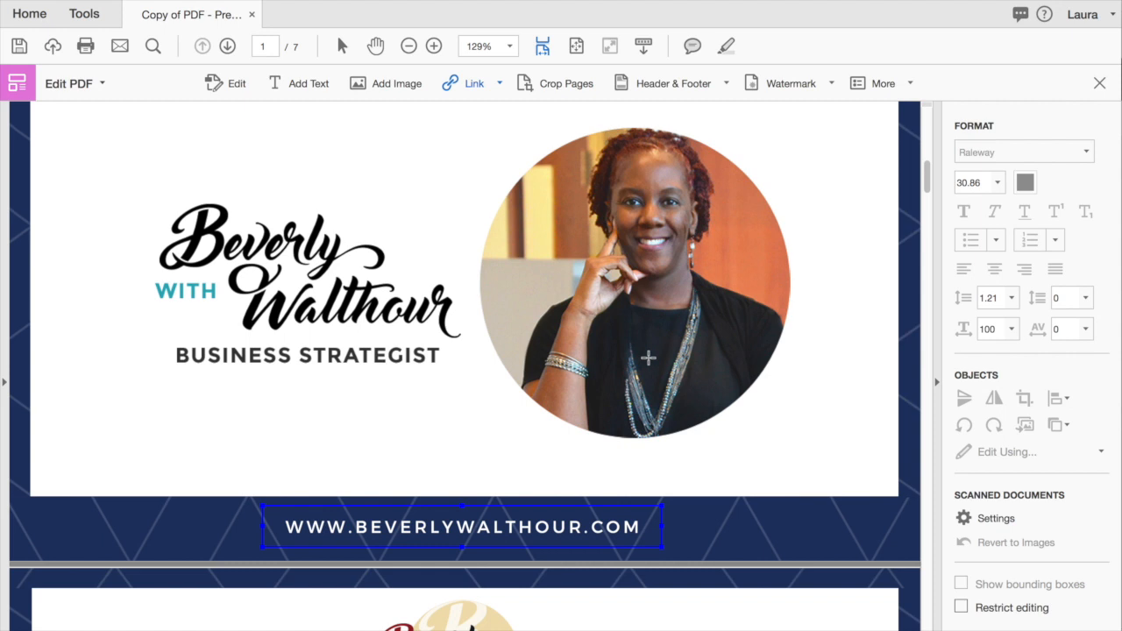
- Copy the cover page's website link and place the copy over the footer web address on page 2
scroll(649, 358, down, 2)
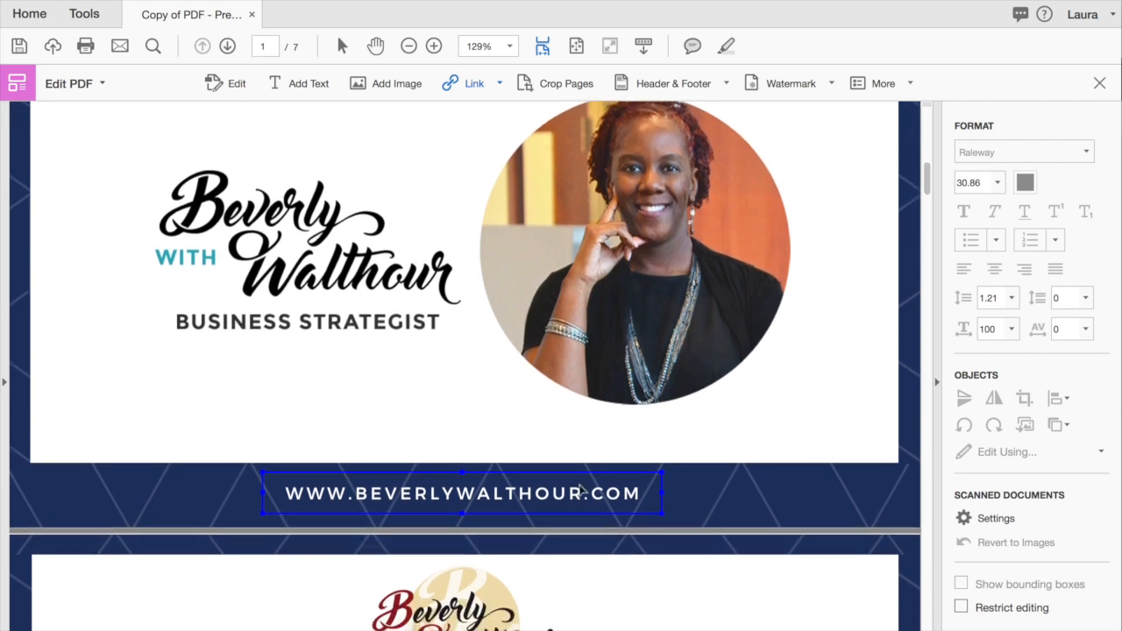
scroll(713, 446, down, 5)
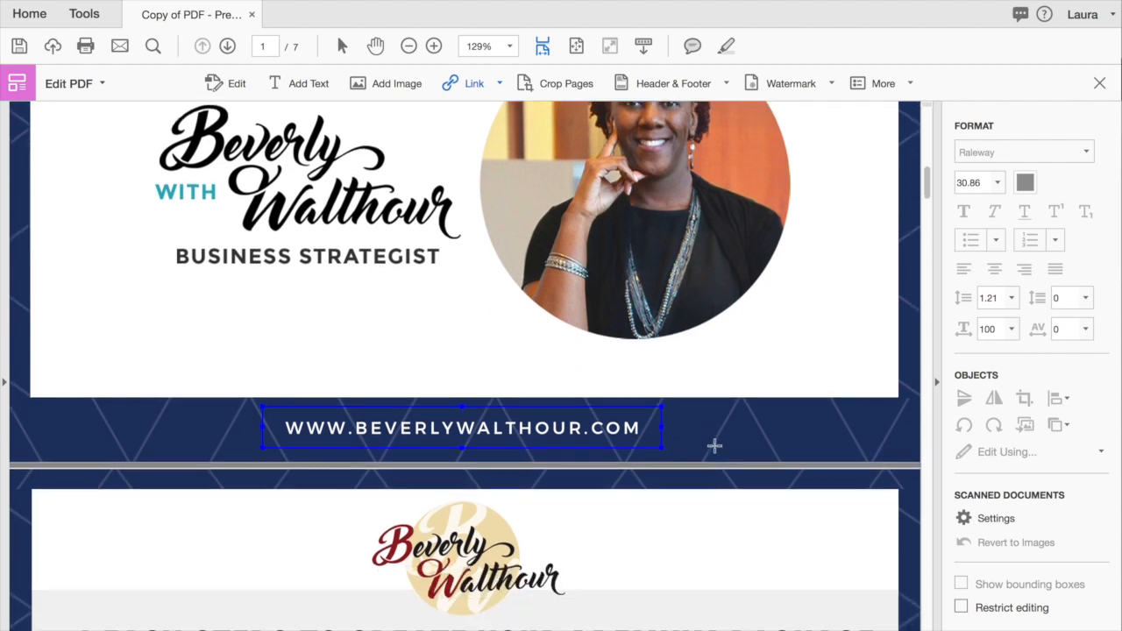
scroll(715, 446, down, 9)
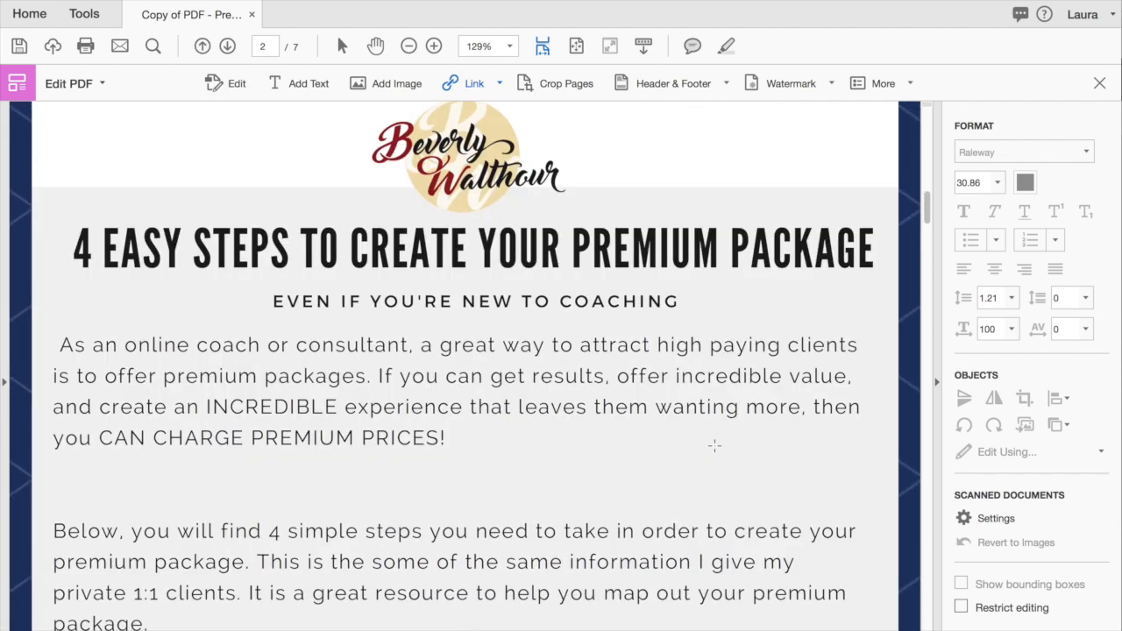
scroll(715, 447, down, 6)
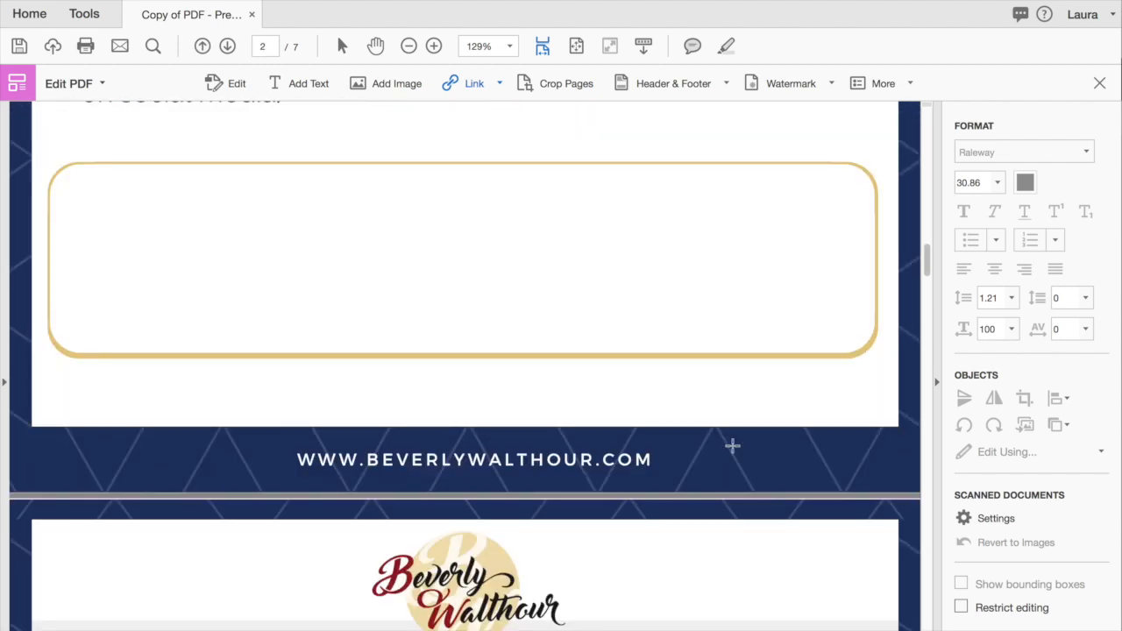
drag(575, 313, 585, 472)
- Paste the website link on page 3 and place it over the footer web address
scroll(742, 369, down, 10)
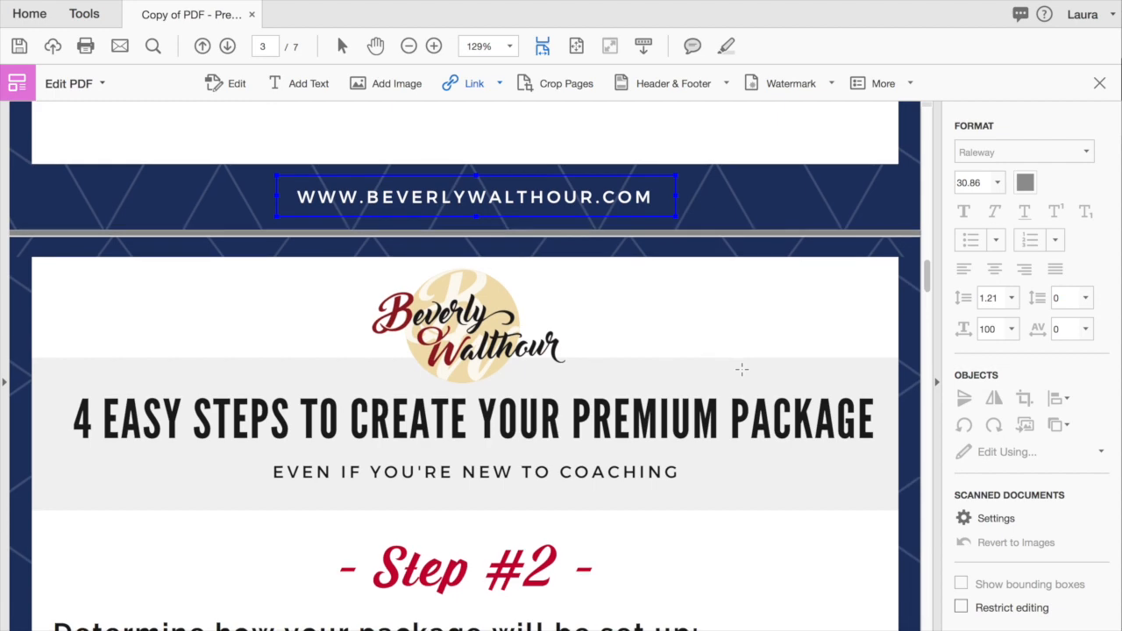
scroll(742, 369, down, 8)
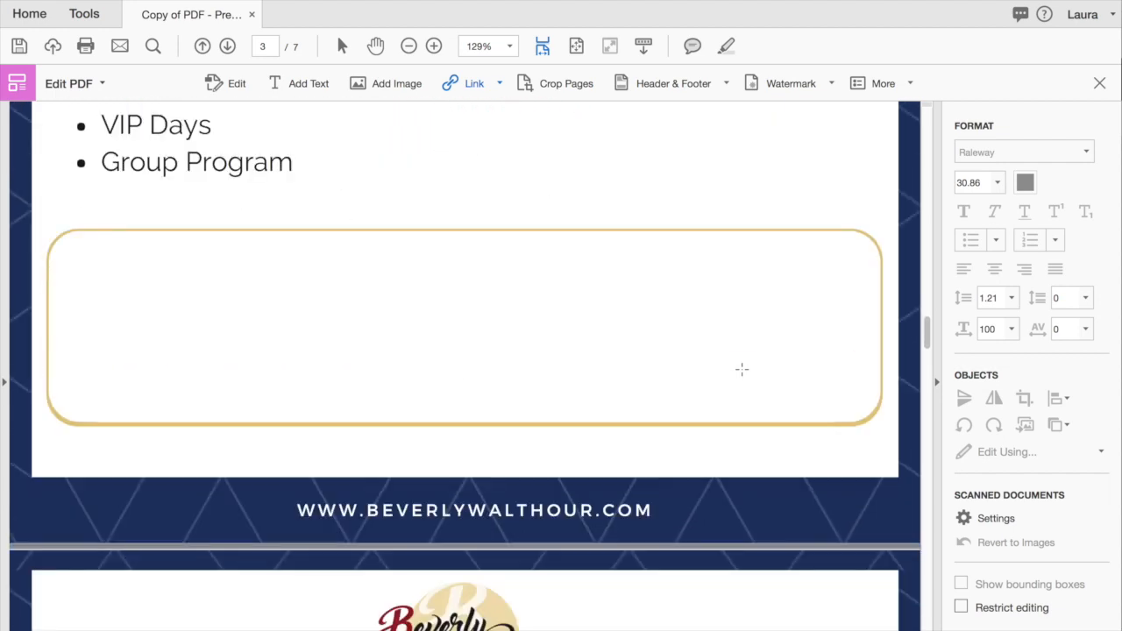
key(ctrl+v)
drag(574, 358, 568, 529)
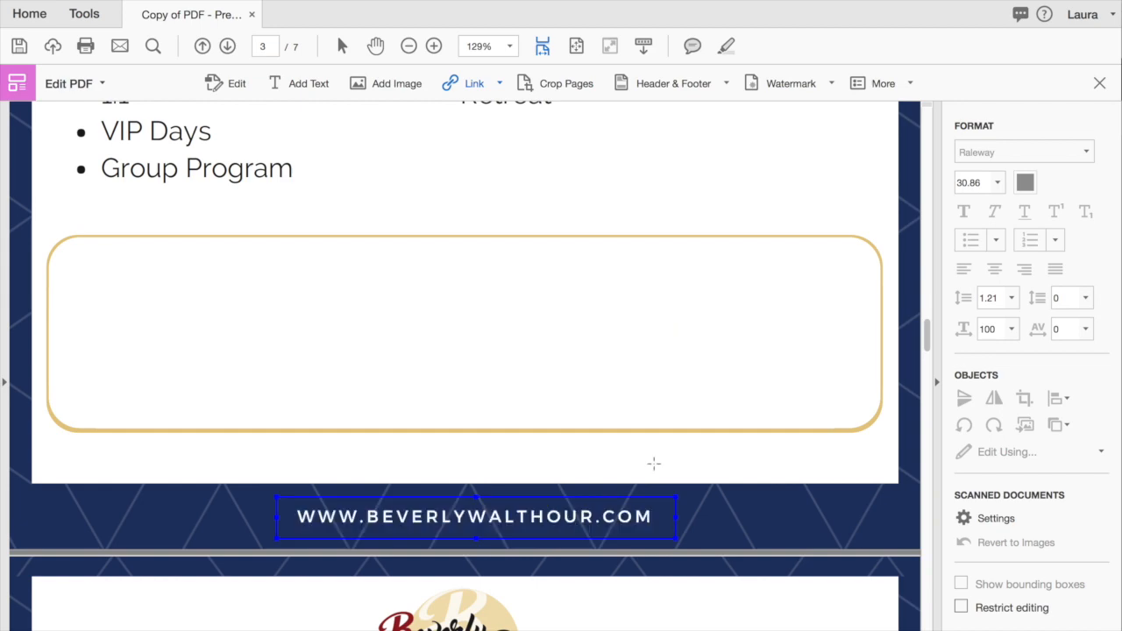
- Paste the website link on page 4 and place it over the footer web address
scroll(654, 462, down, 5)
scroll(654, 463, down, 10)
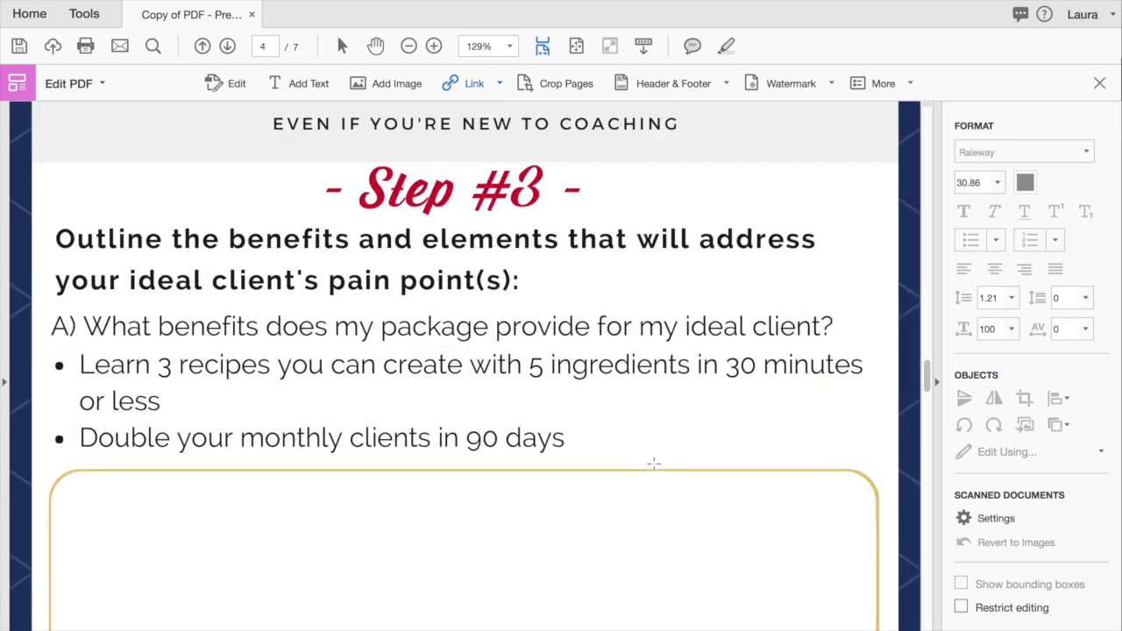
scroll(654, 463, down, 3)
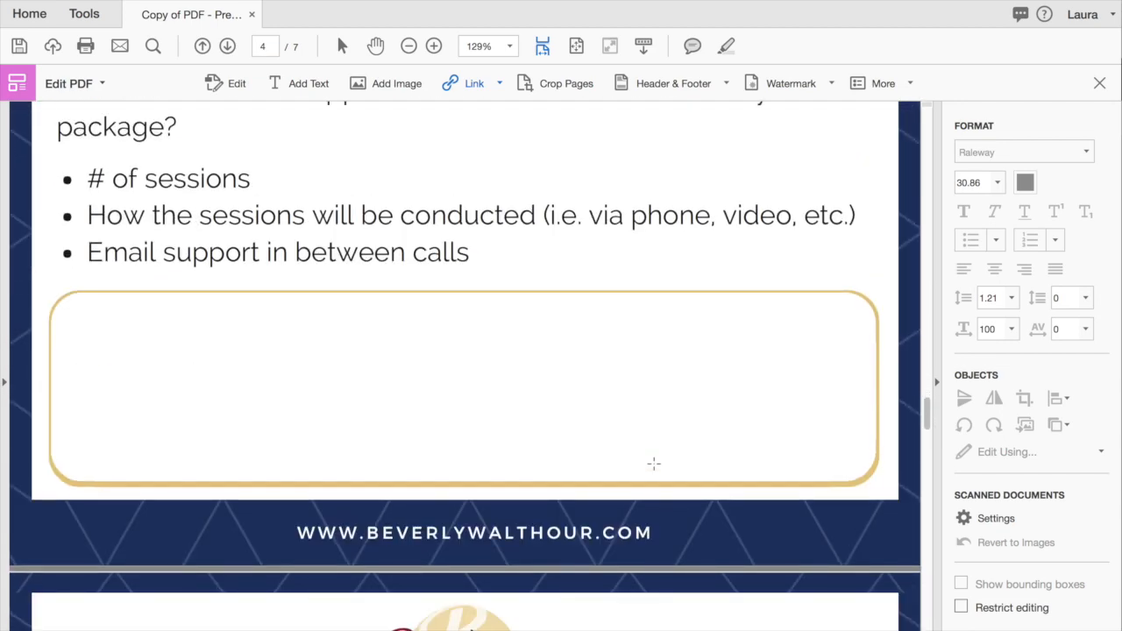
drag(609, 395, 570, 549)
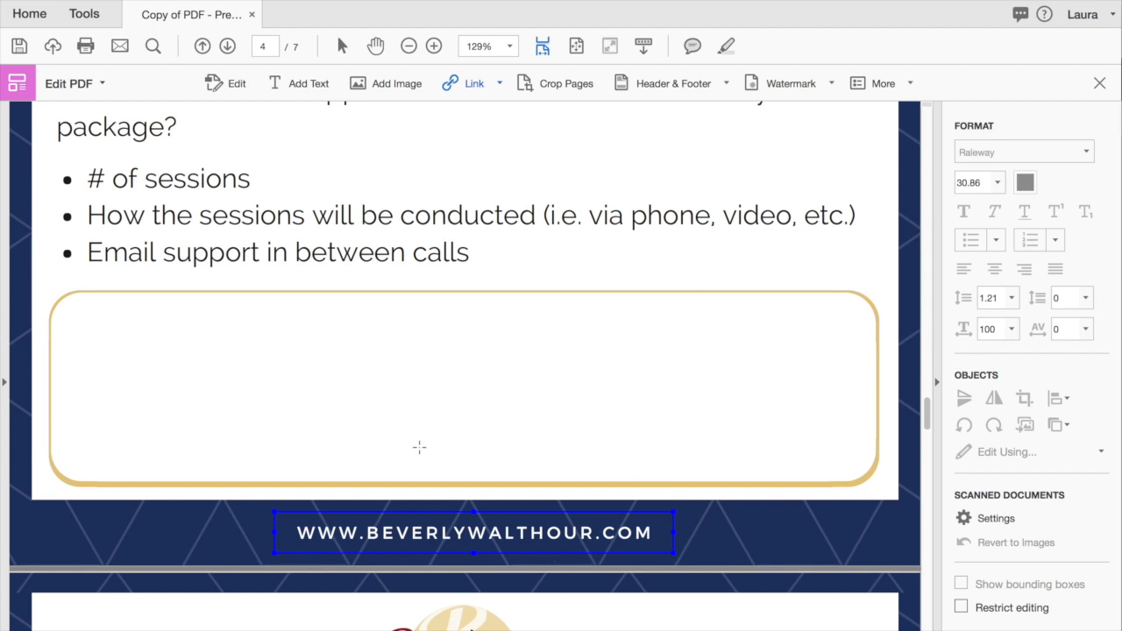
- Leave PDF editing and start preparing the current document as a form without requiring signatures
scroll(558, 353, down, 1)
scroll(558, 353, down, 2)
scroll(559, 353, up, 5)
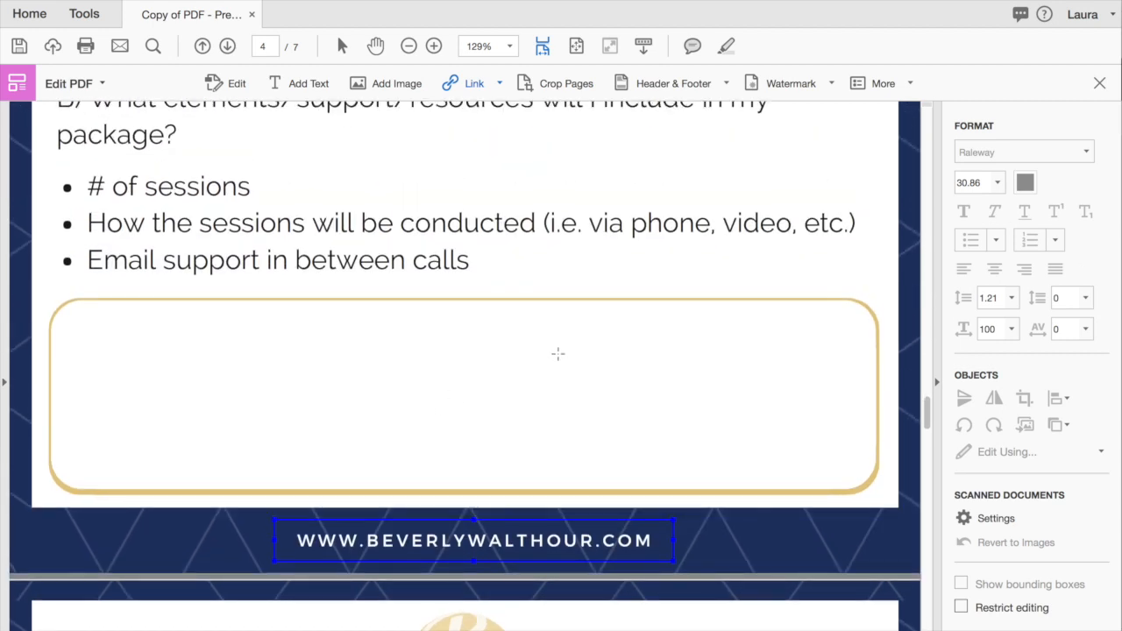
click(510, 47)
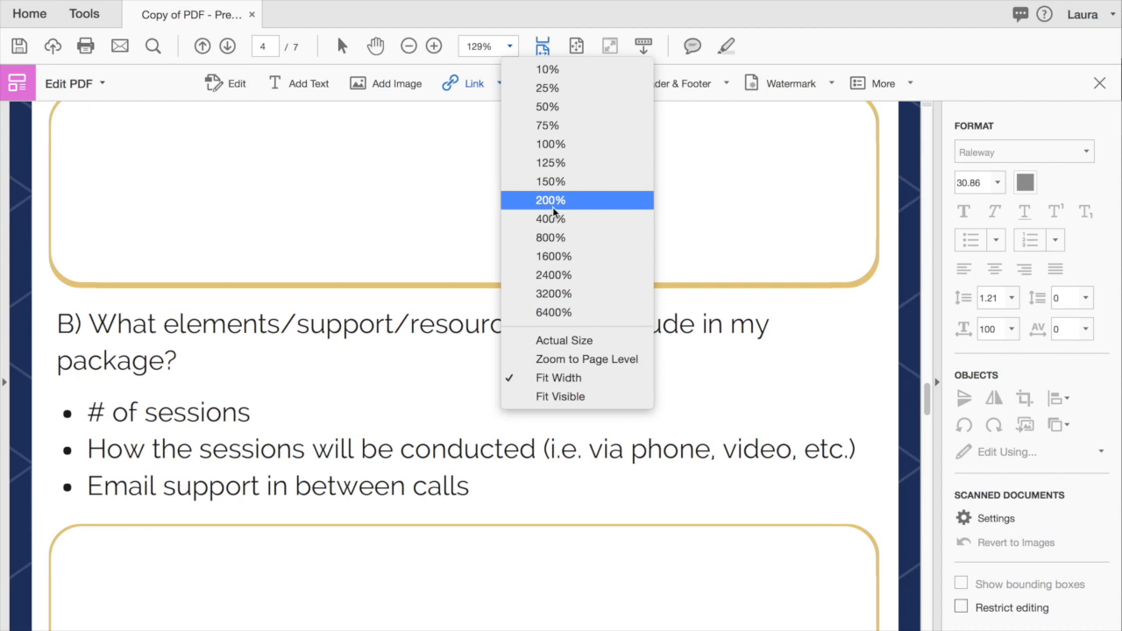
click(555, 144)
scroll(612, 349, up, 1)
scroll(613, 352, down, 1)
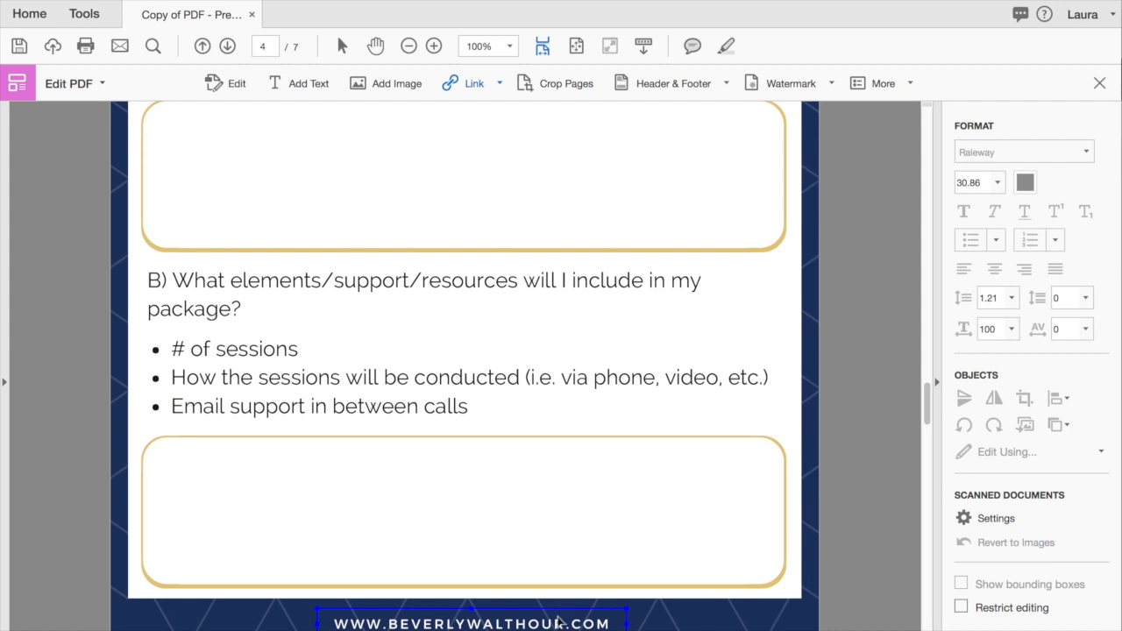
click(1100, 84)
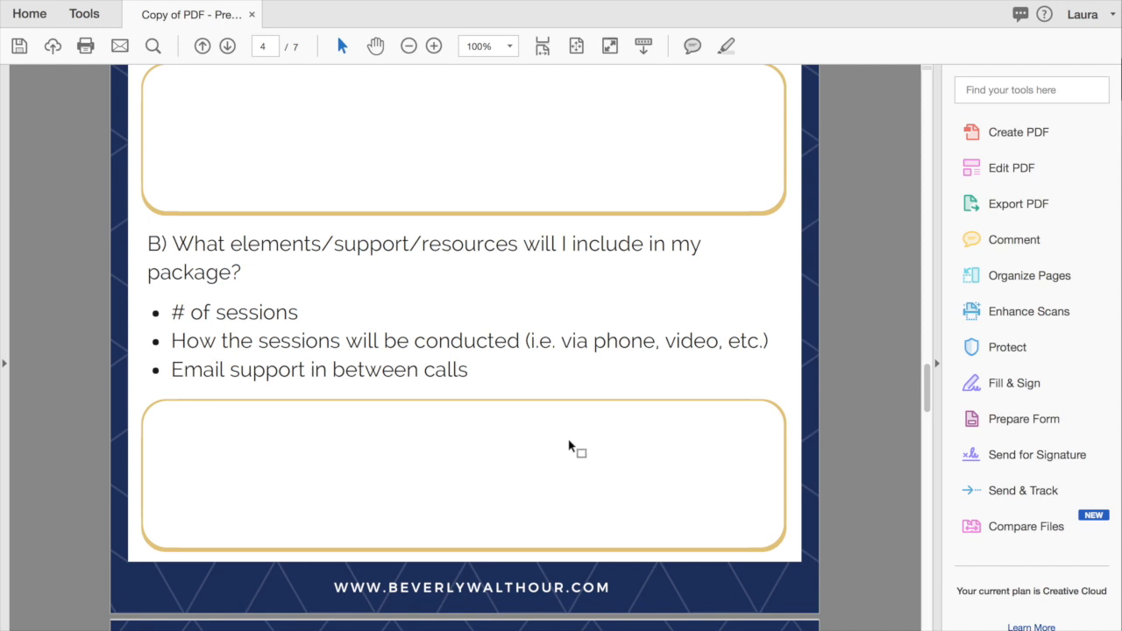
click(1056, 420)
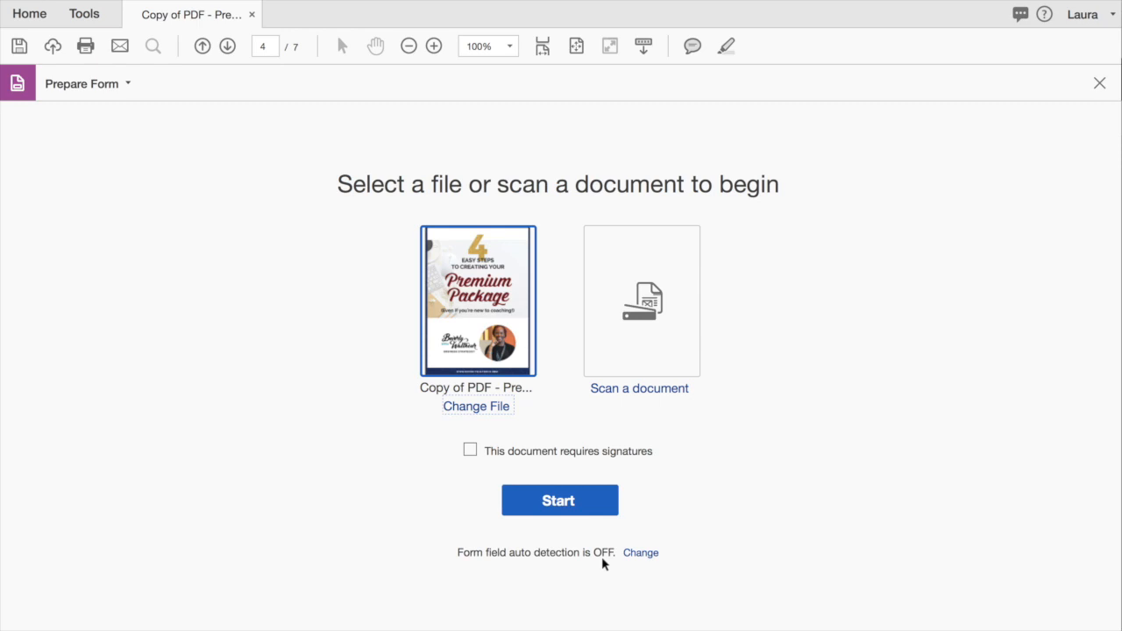
click(576, 507)
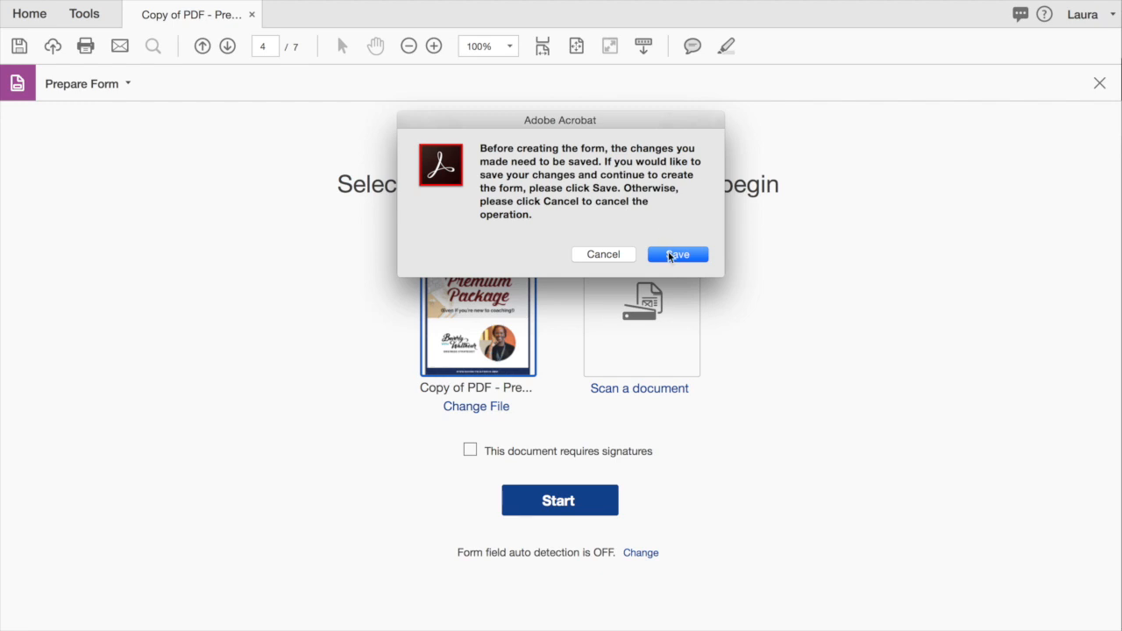
- Save the changed document to the Desktop as Premium Package - EDITABLE.pdf so form creation can continue
click(677, 254)
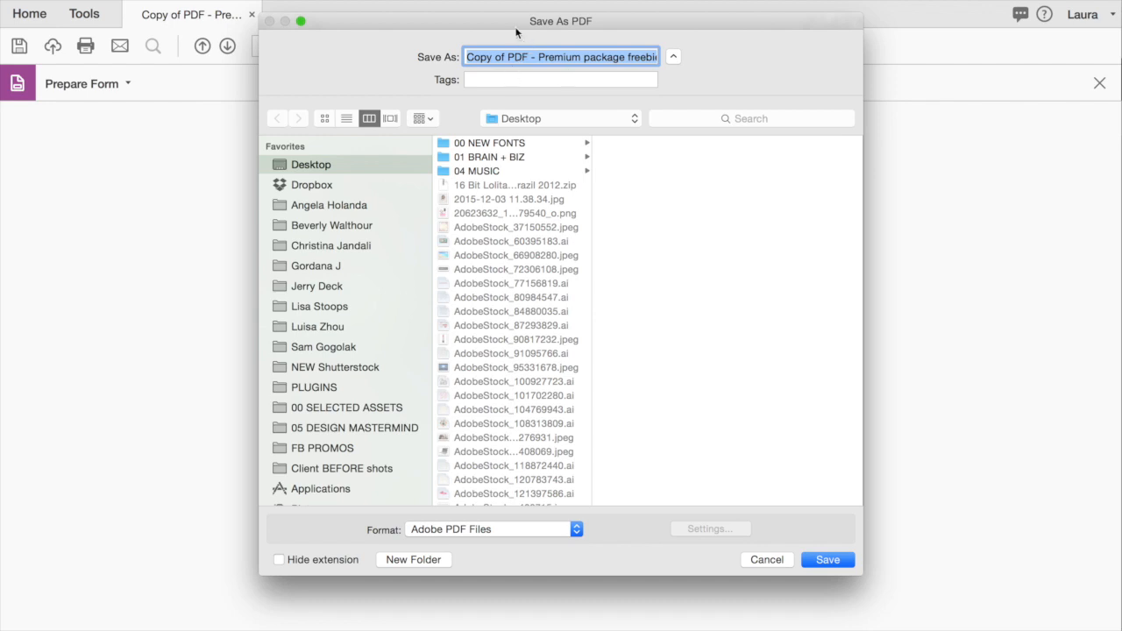
drag(512, 32, 520, 64)
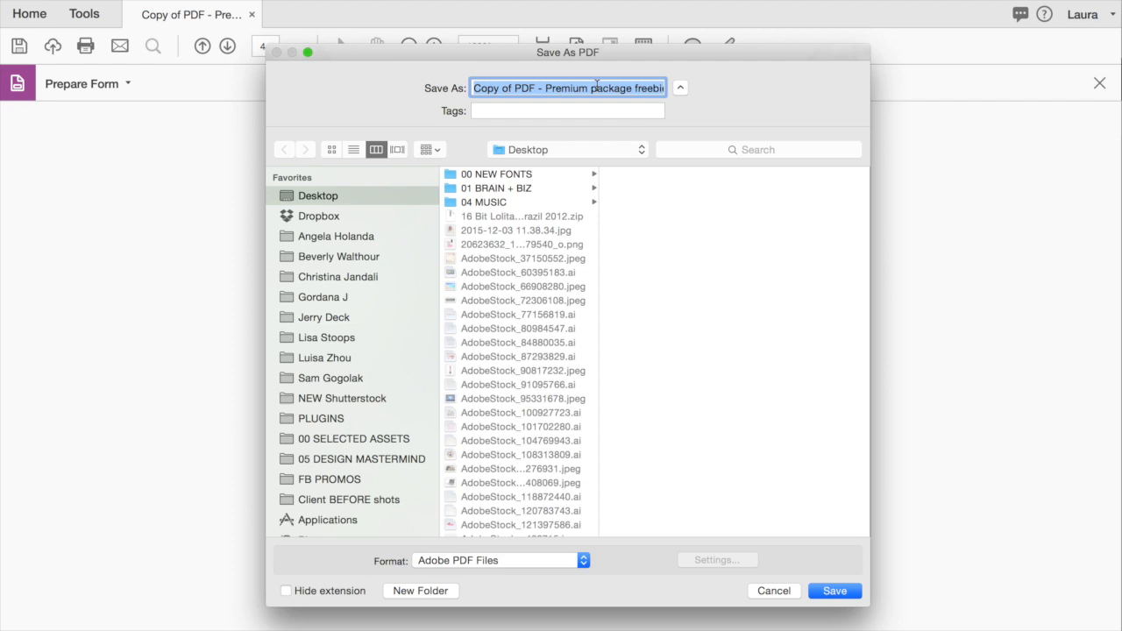
text(Premium)
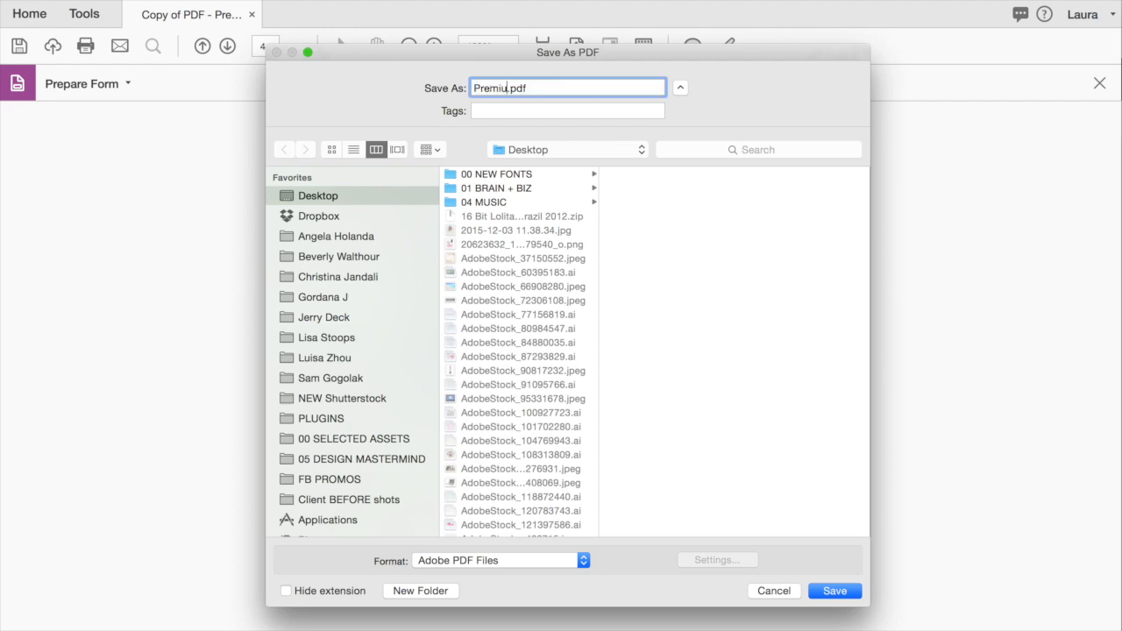
text( Package - EDITABLE)
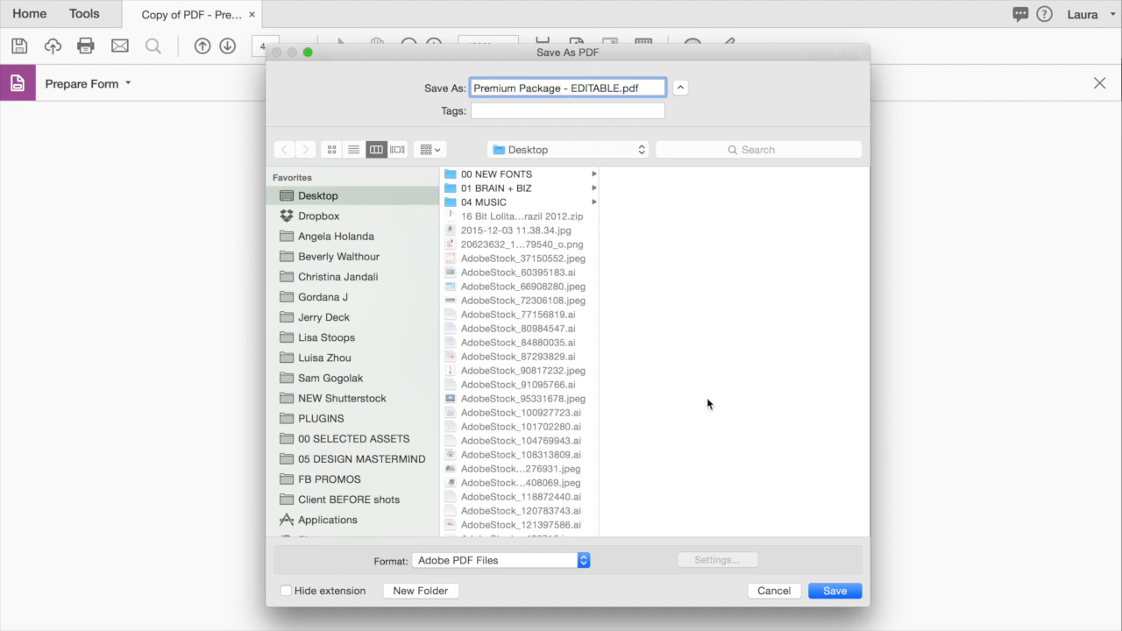
click(831, 591)
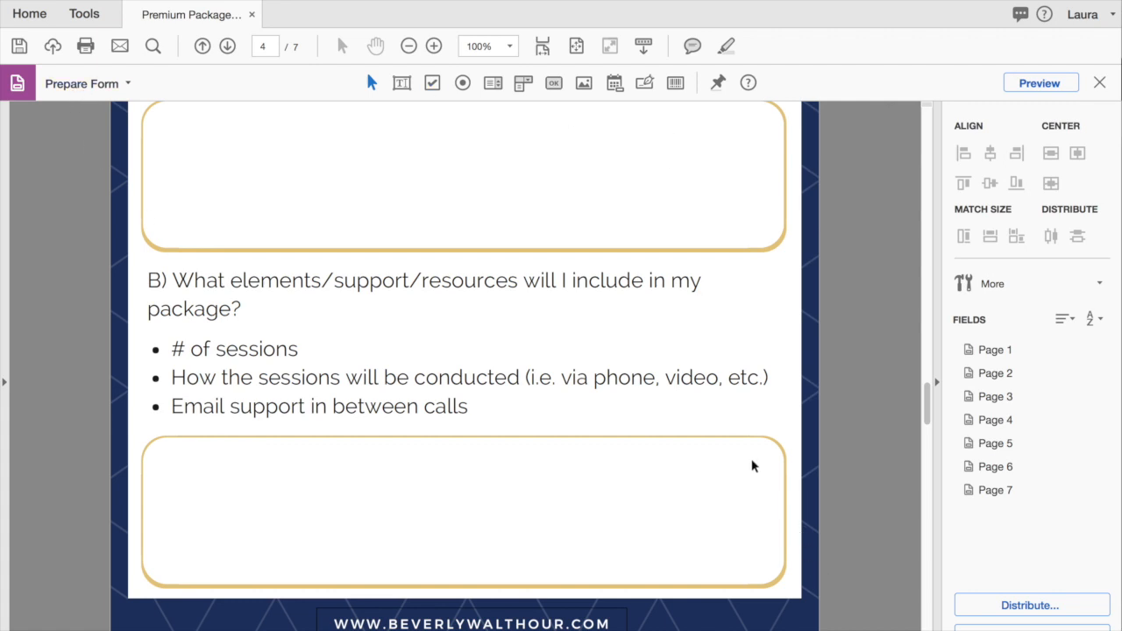
- Add a visible text field about 10.9 by 2.2 in inside the gold-outlined Step #1 answer box on page 2
scroll(752, 465, up, 5)
scroll(752, 464, up, 12)
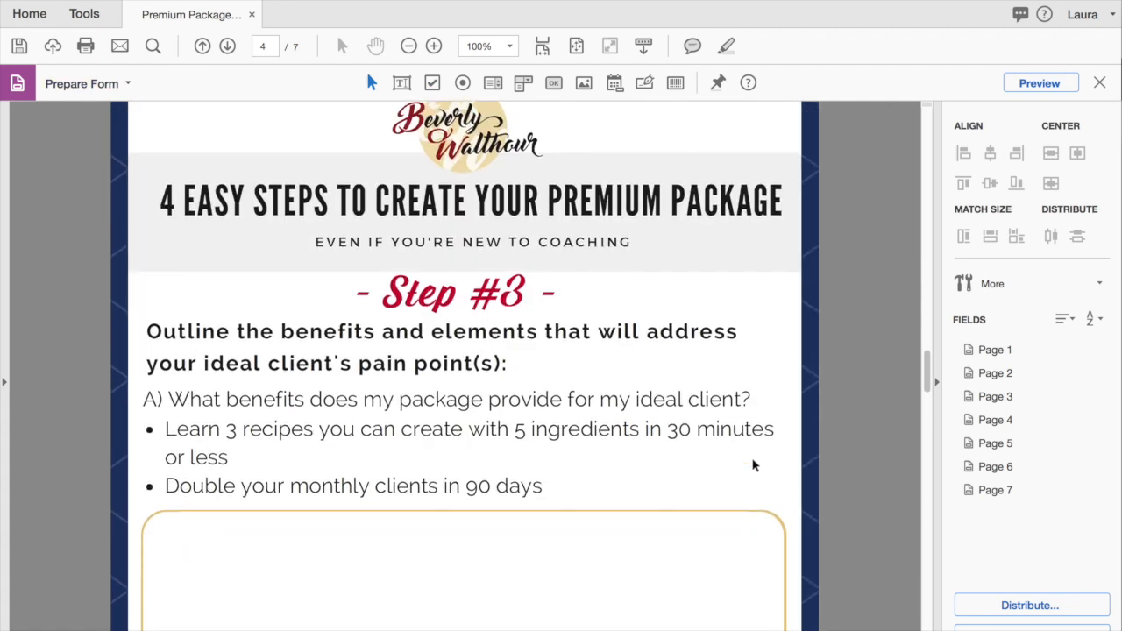
scroll(752, 465, up, 15)
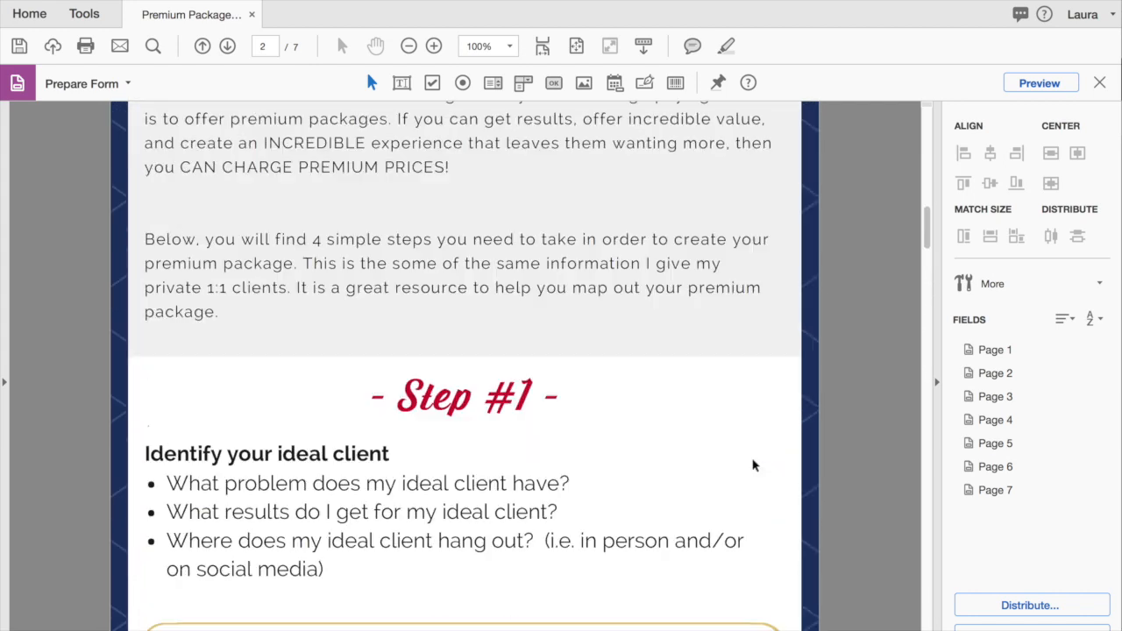
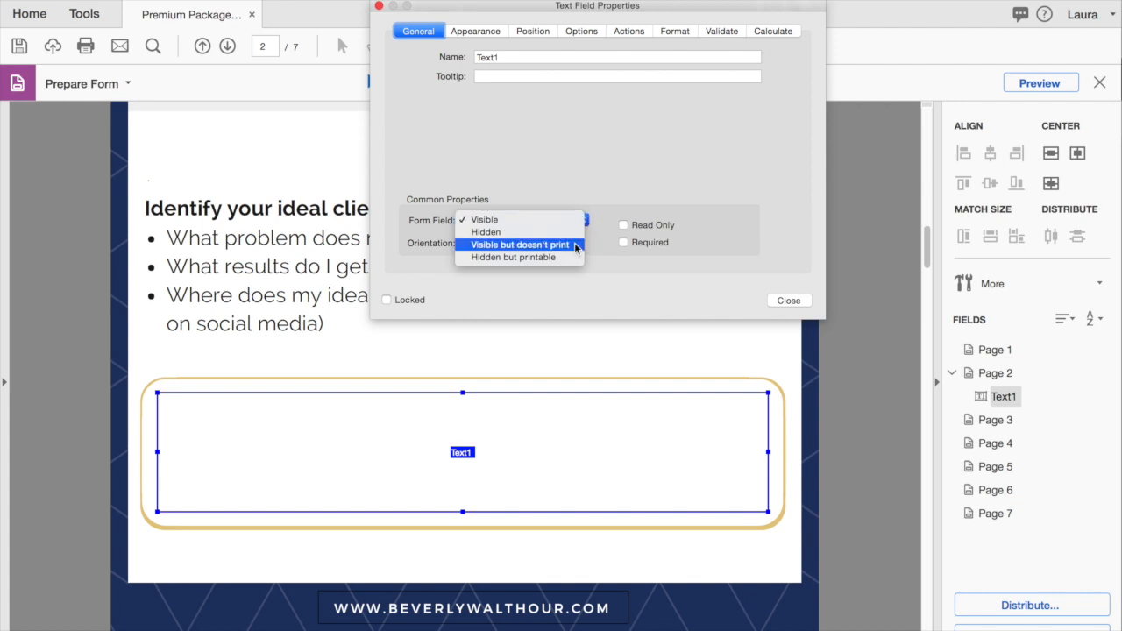
click(601, 240)
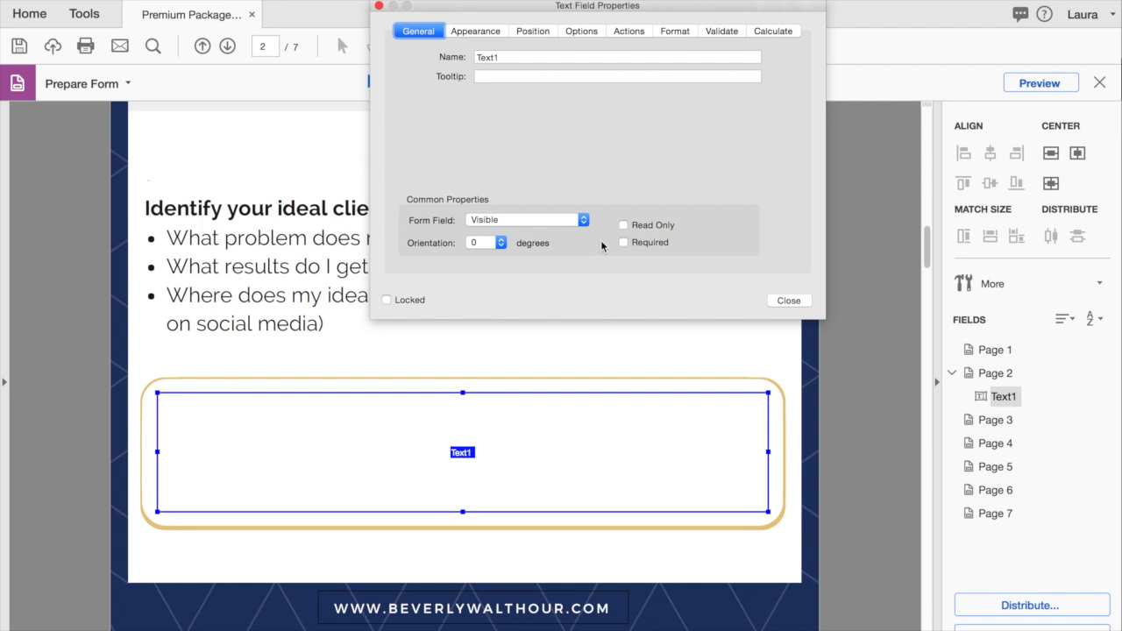
- Review the text field's appearance settings, keeping its border colour transparent
click(487, 37)
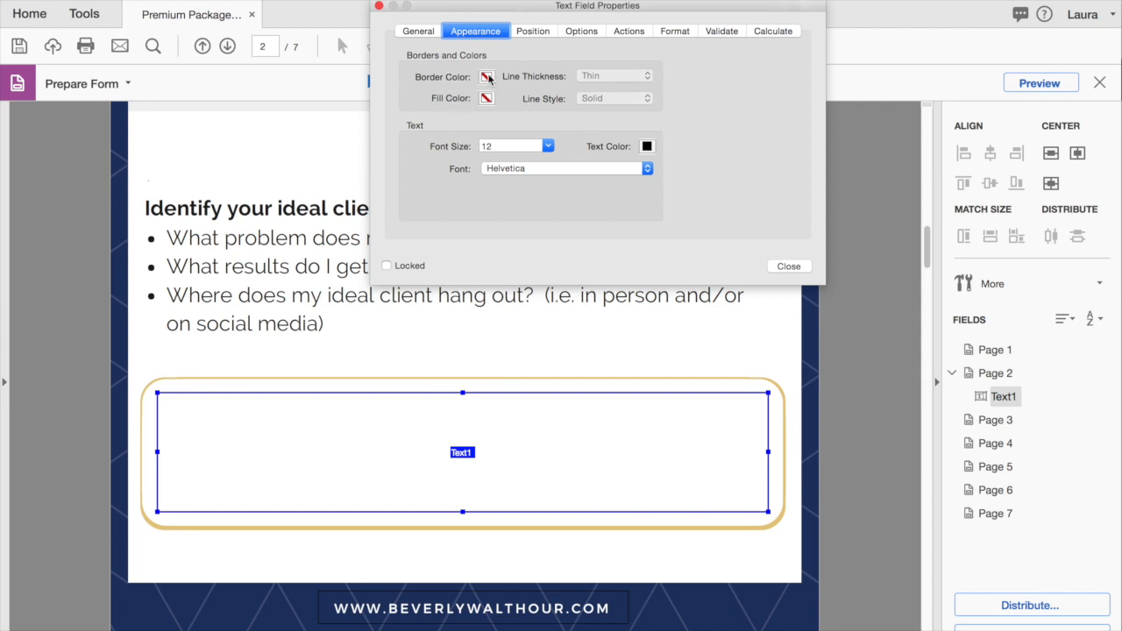
click(487, 77)
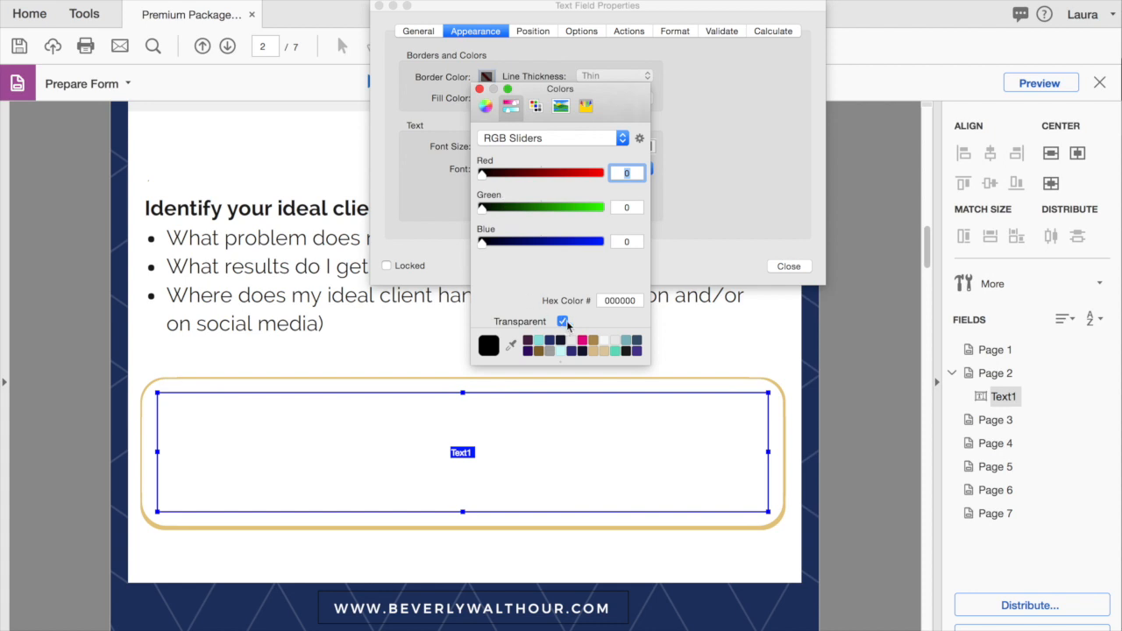
click(480, 90)
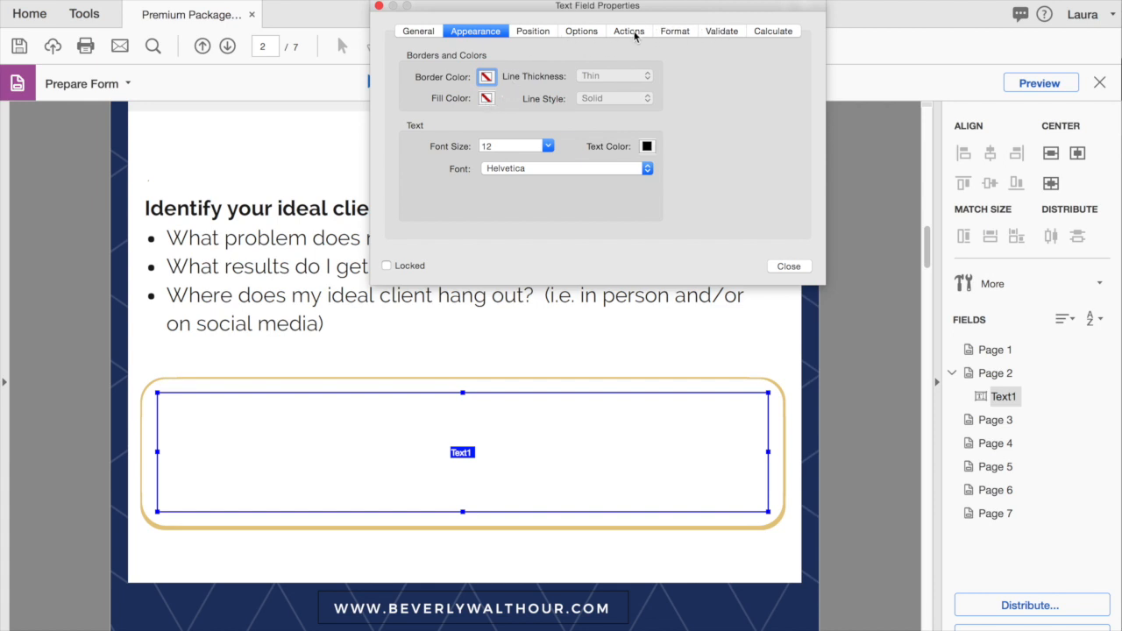
- Make the page 2 text field multi-line and close its properties
click(592, 33)
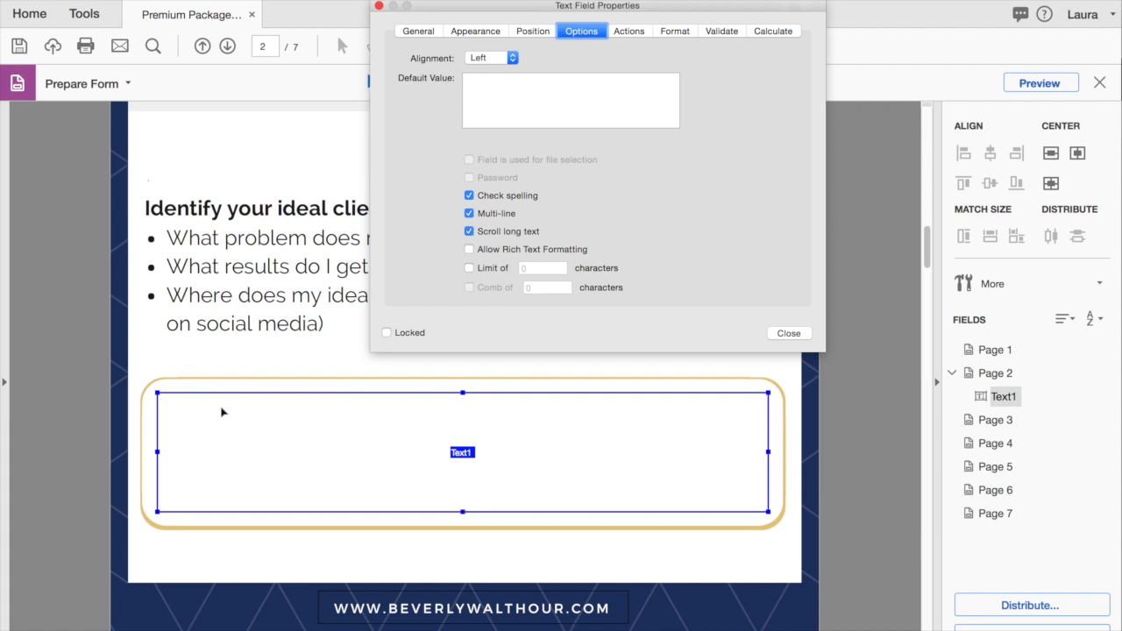
click(469, 214)
click(792, 338)
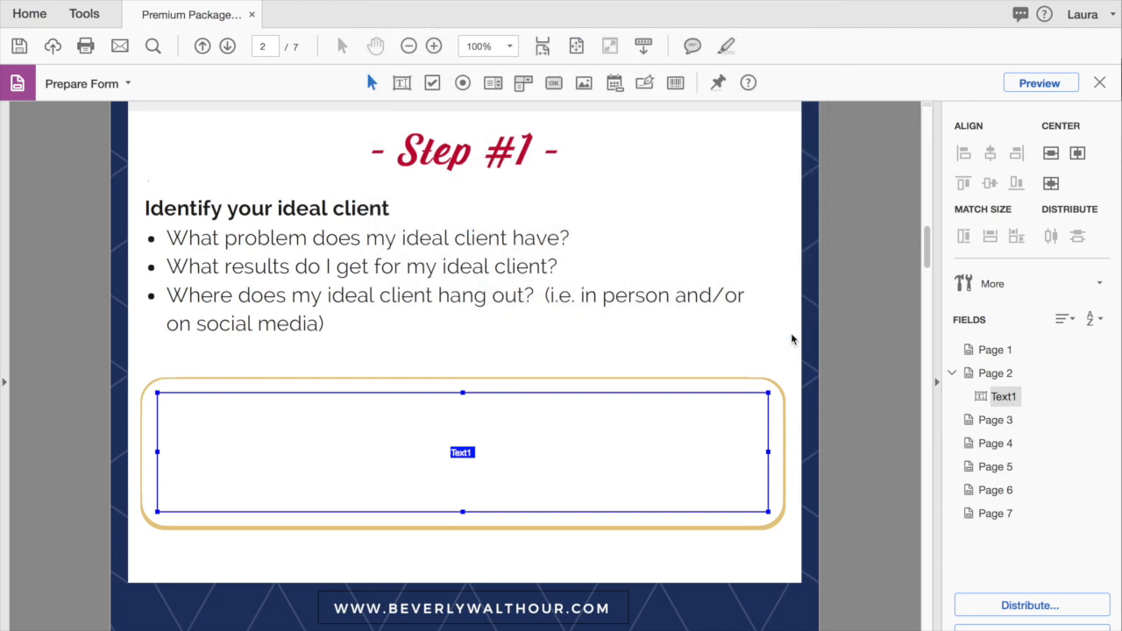
- Compare the answer boxes on page 3 with the page 2 text field to see where more fields are needed
scroll(606, 387, down, 3)
scroll(605, 388, down, 10)
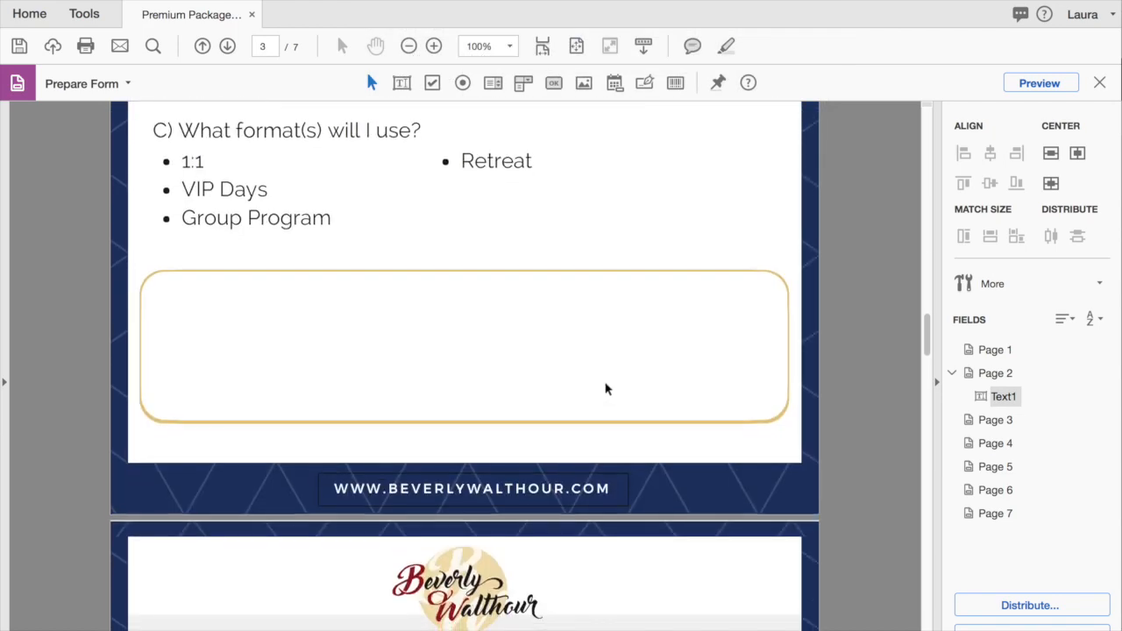
scroll(605, 389, up, 5)
scroll(605, 388, down, 5)
scroll(605, 389, up, 2)
scroll(605, 388, up, 3)
scroll(605, 389, down, 2)
scroll(605, 389, up, 2)
scroll(605, 389, up, 8)
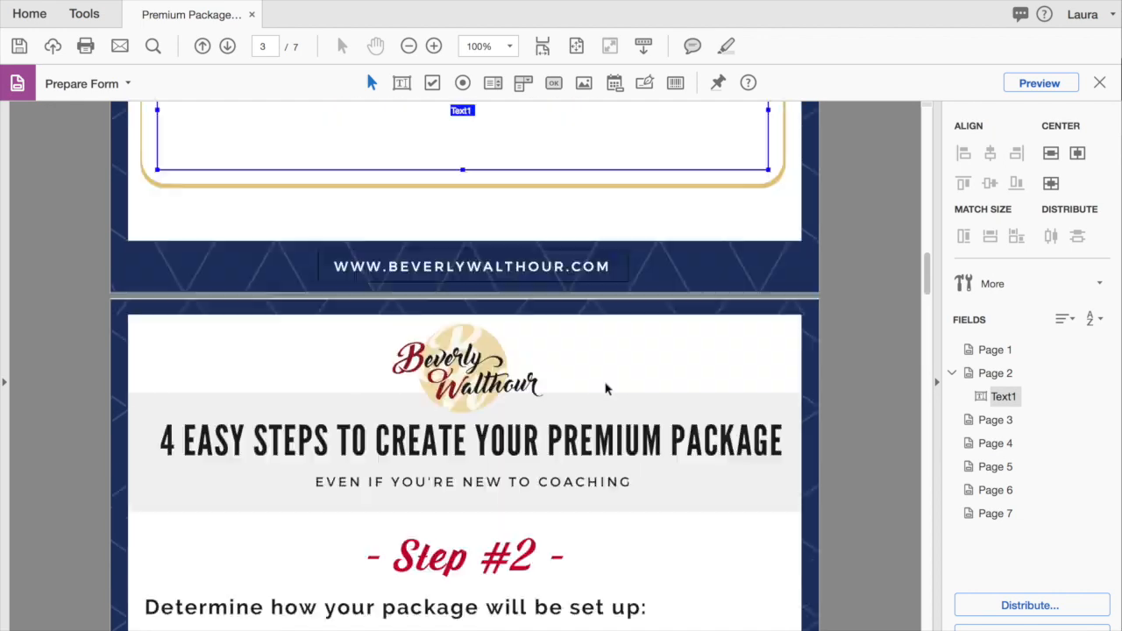
scroll(605, 382, up, 2)
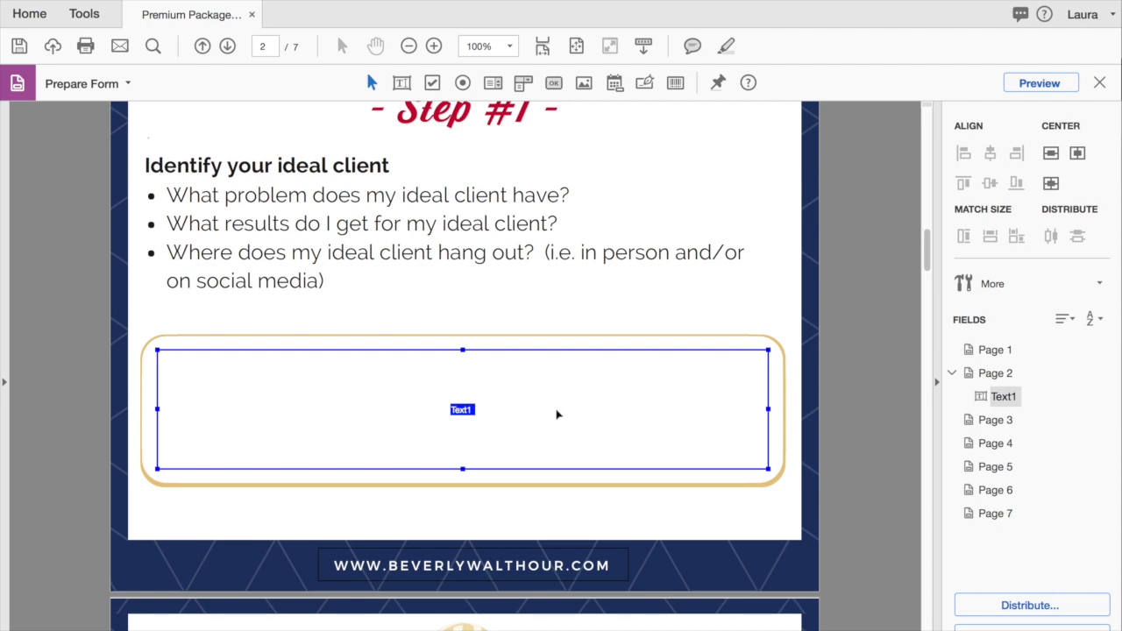
scroll(557, 414, down, 1)
scroll(556, 414, down, 10)
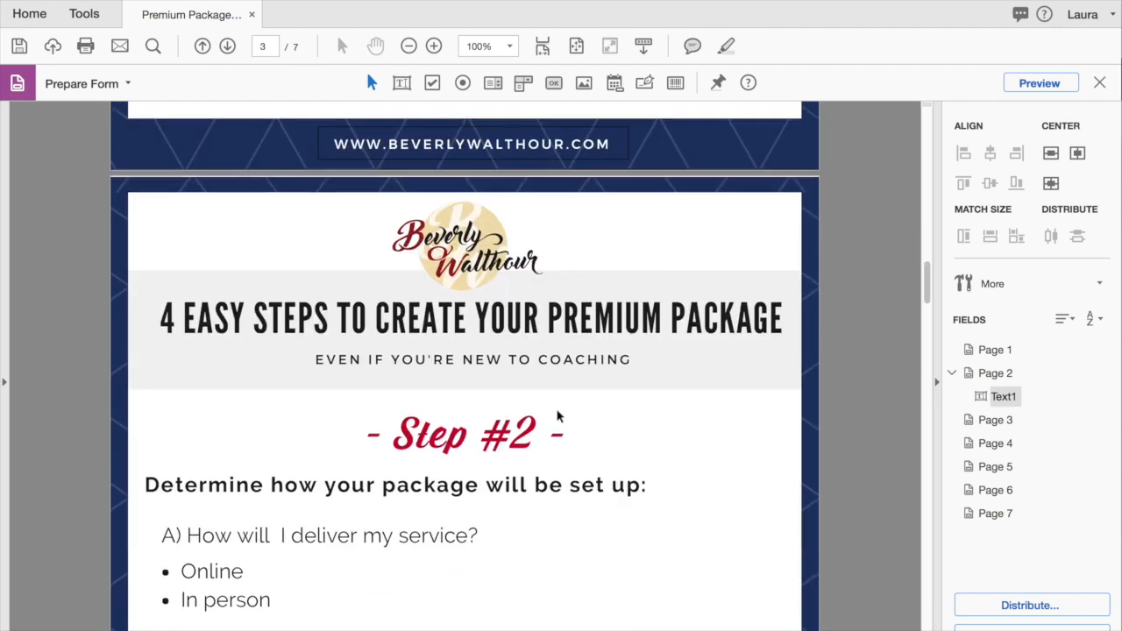
scroll(557, 416, up, 10)
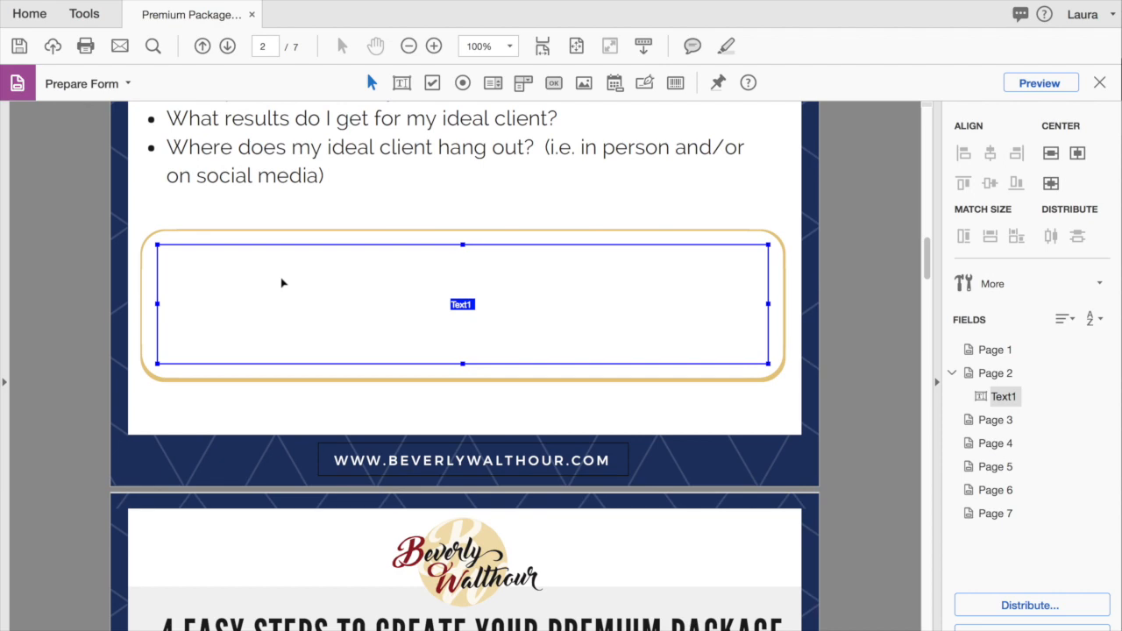
scroll(283, 283, down, 6)
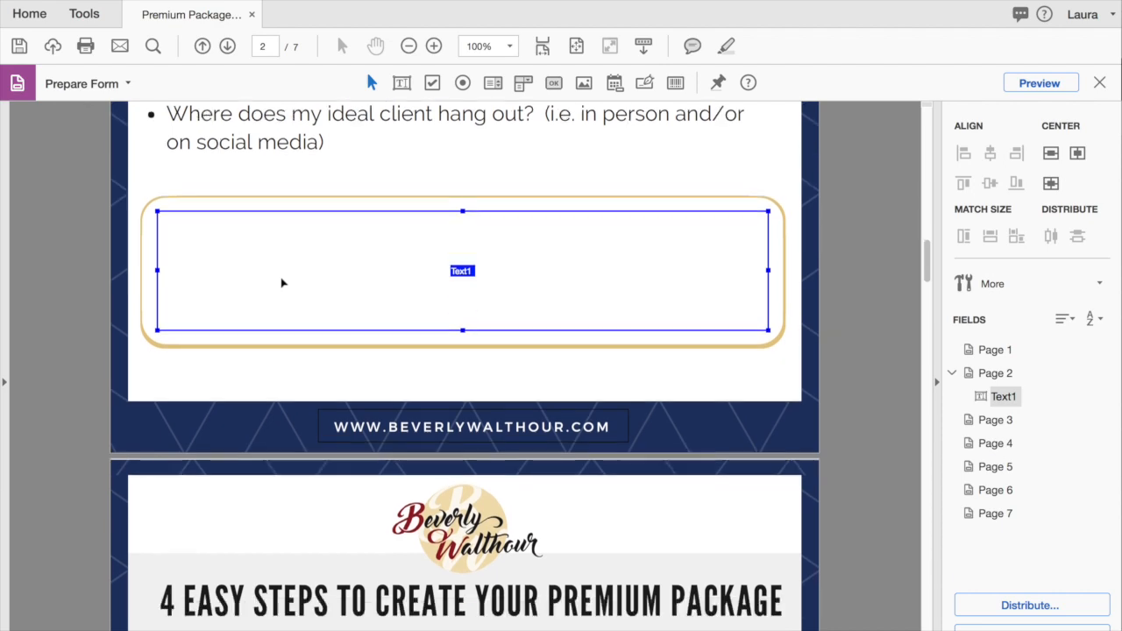
scroll(282, 284, down, 9)
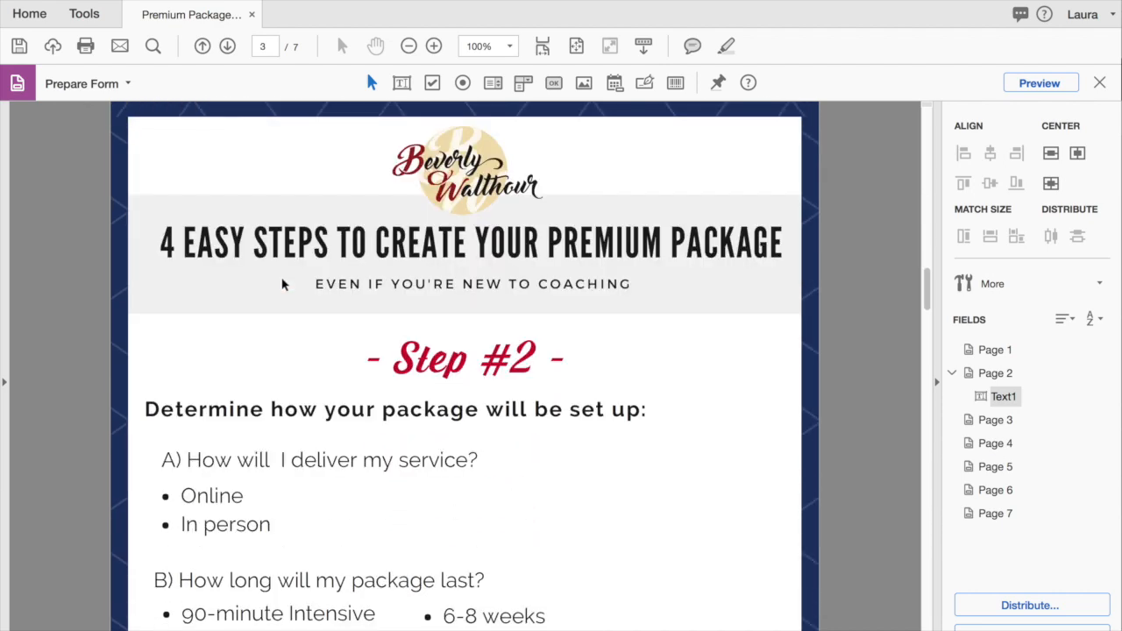
scroll(282, 283, up, 14)
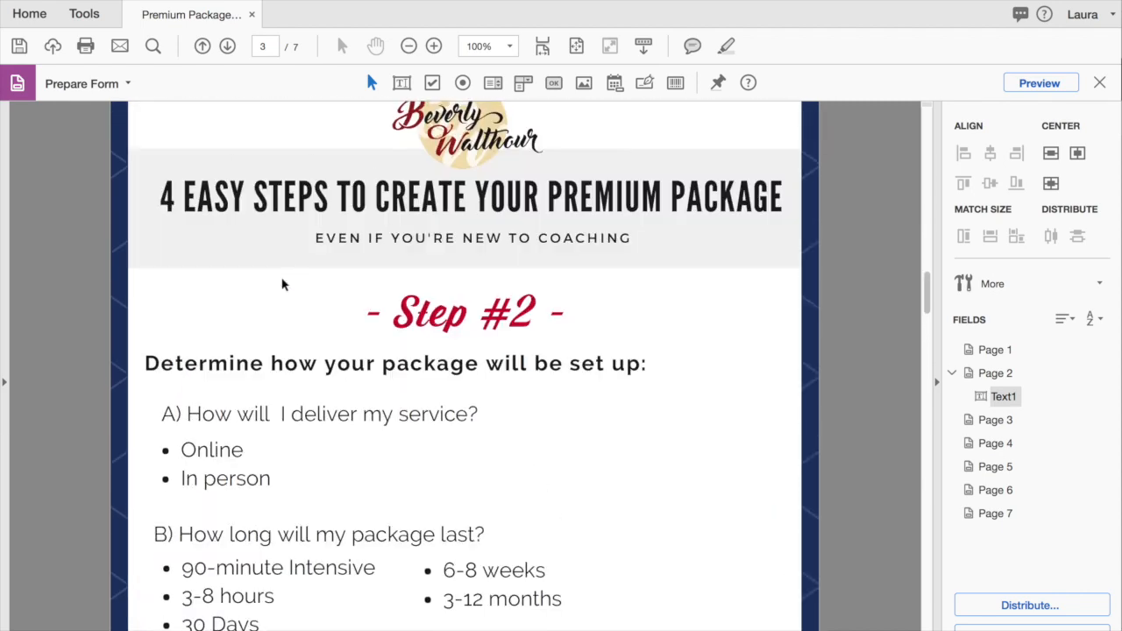
scroll(283, 283, up, 2)
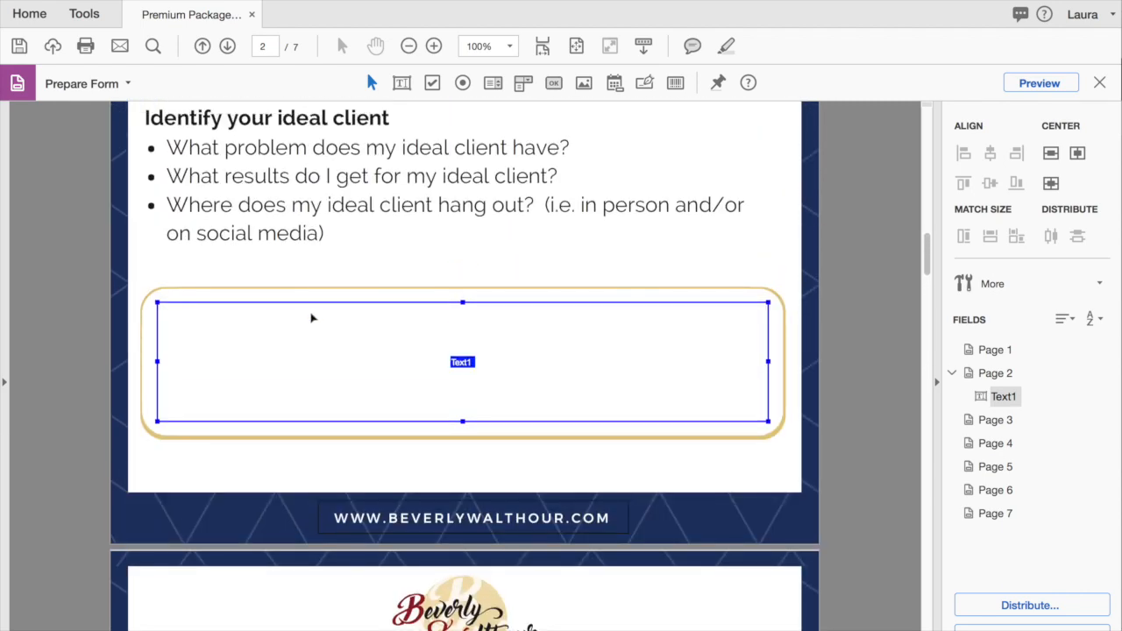
right_click(327, 350)
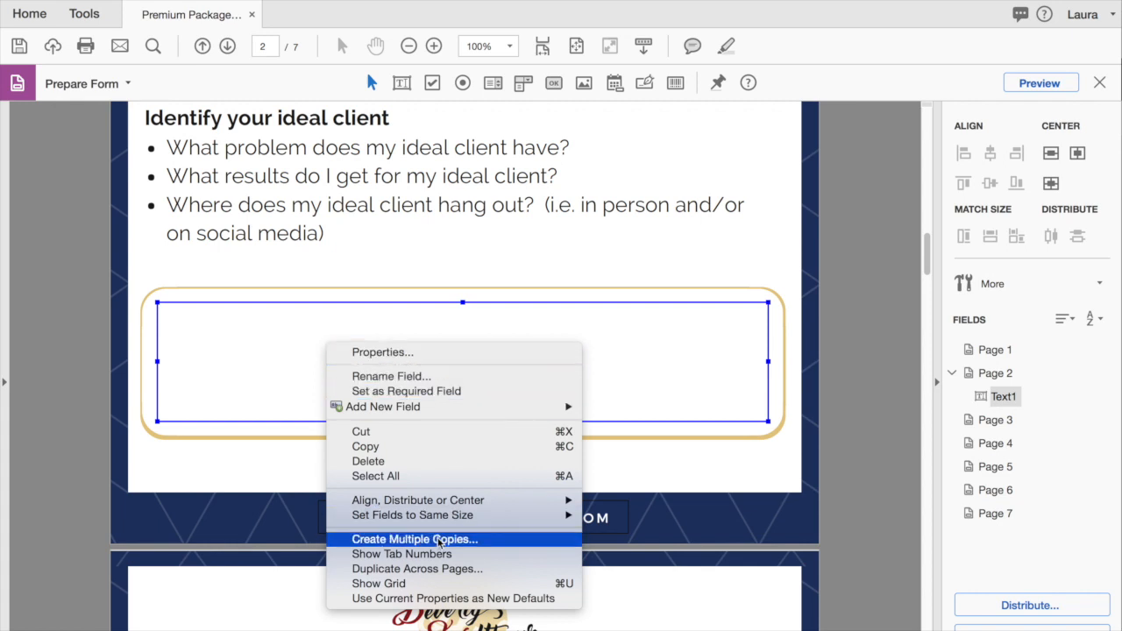
click(382, 544)
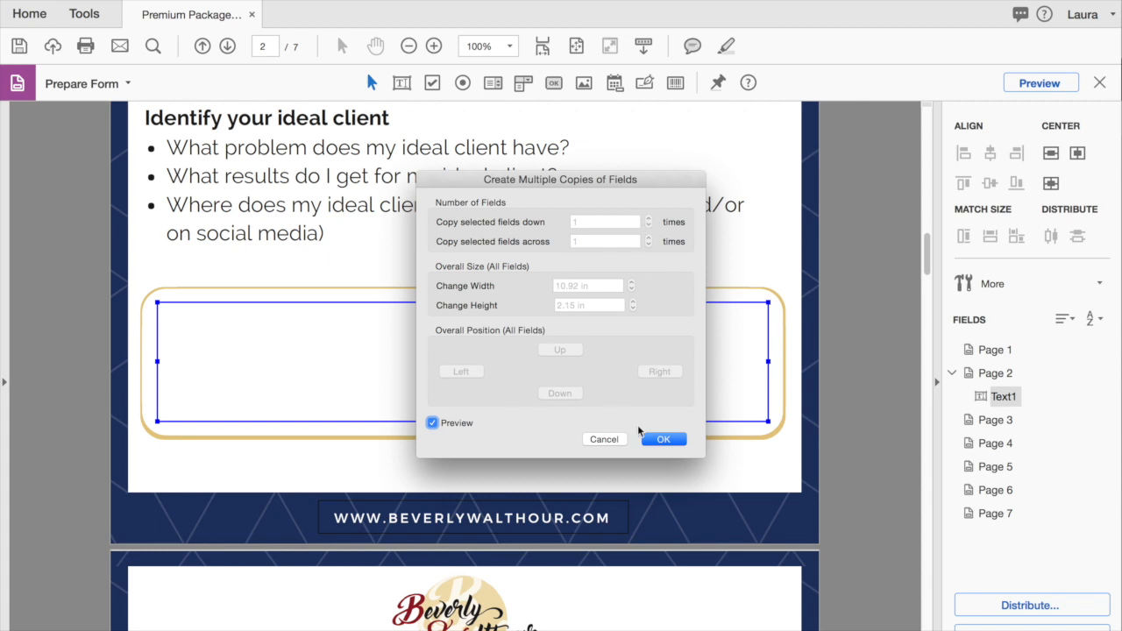
click(607, 439)
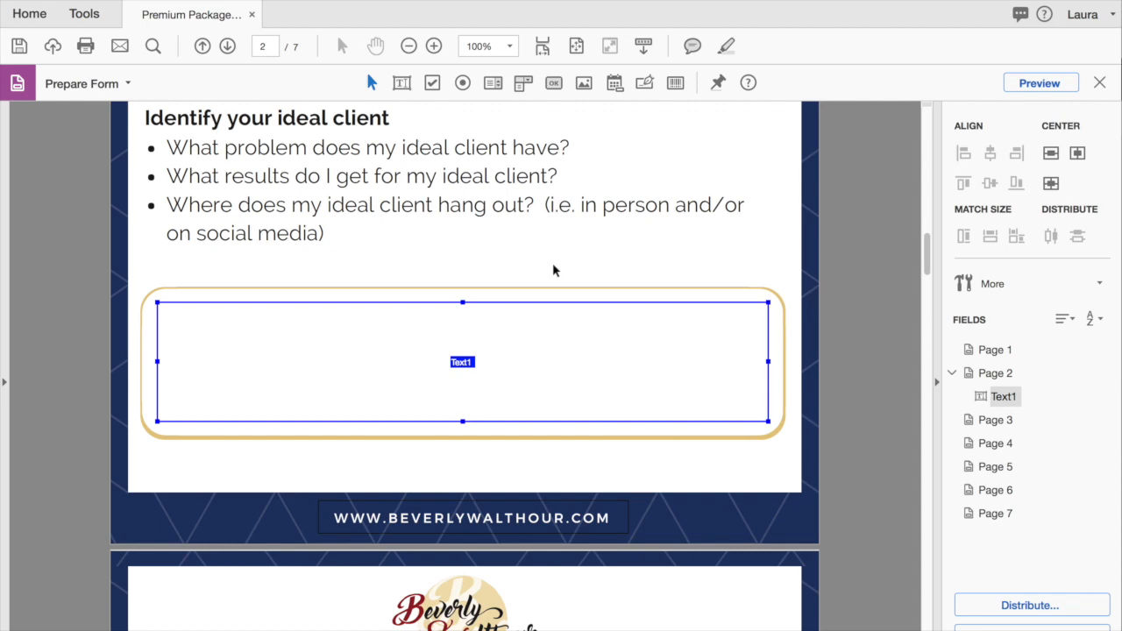
- Add a text field about 7.4 in wide in the "Title of my package" row on page 6, keeping its default options
scroll(553, 270, down, 8)
scroll(554, 271, down, 20)
scroll(553, 270, down, 20)
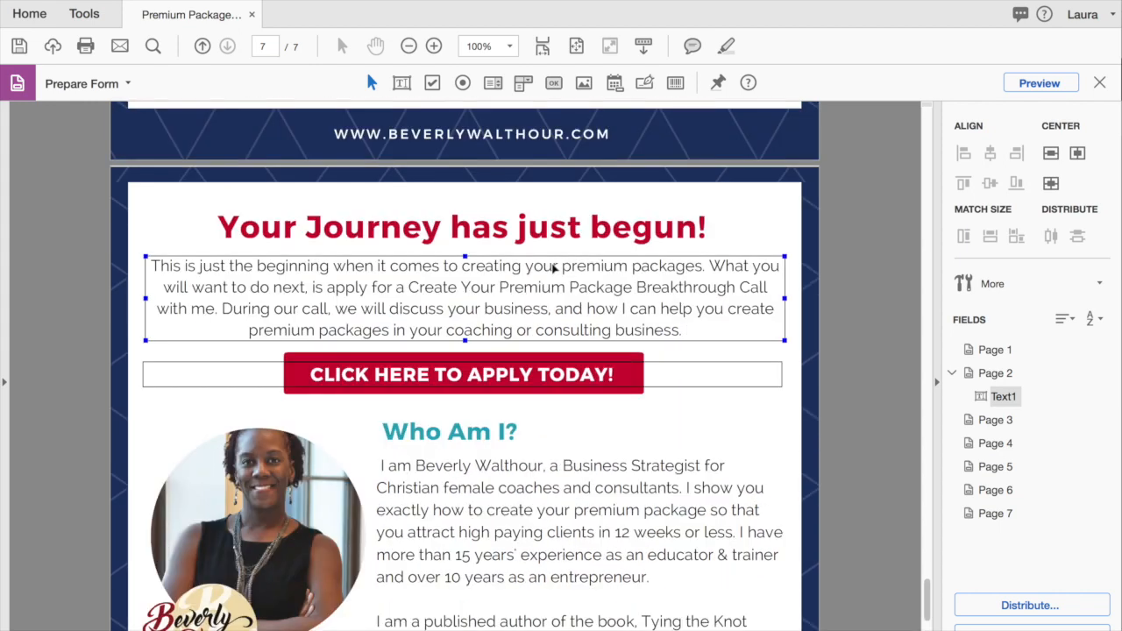
scroll(554, 270, up, 11)
scroll(554, 271, up, 9)
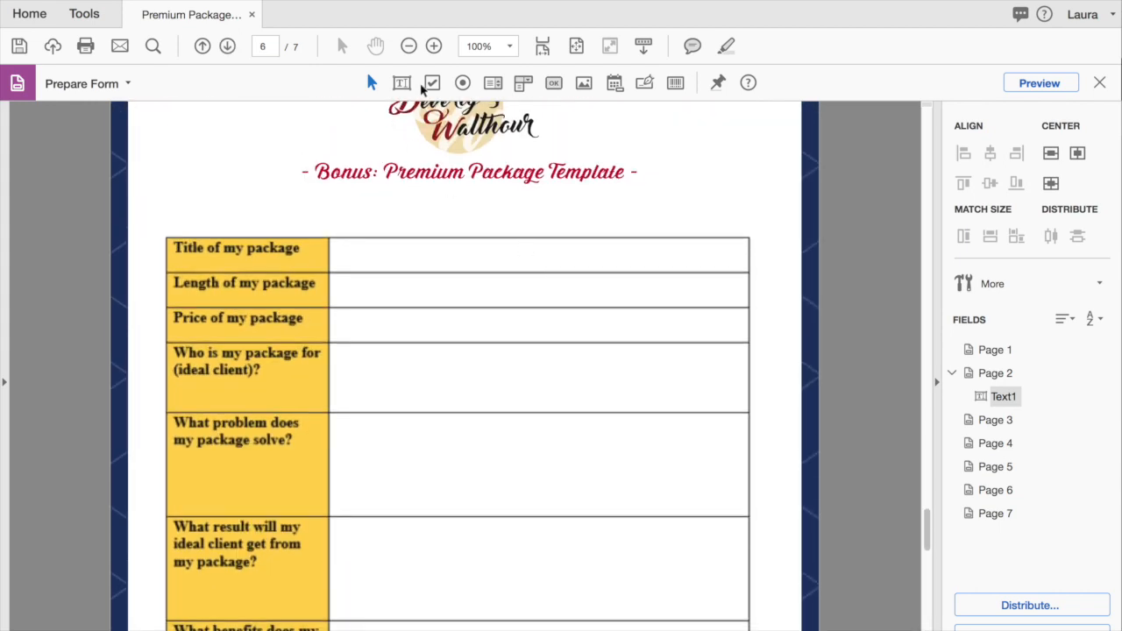
click(402, 83)
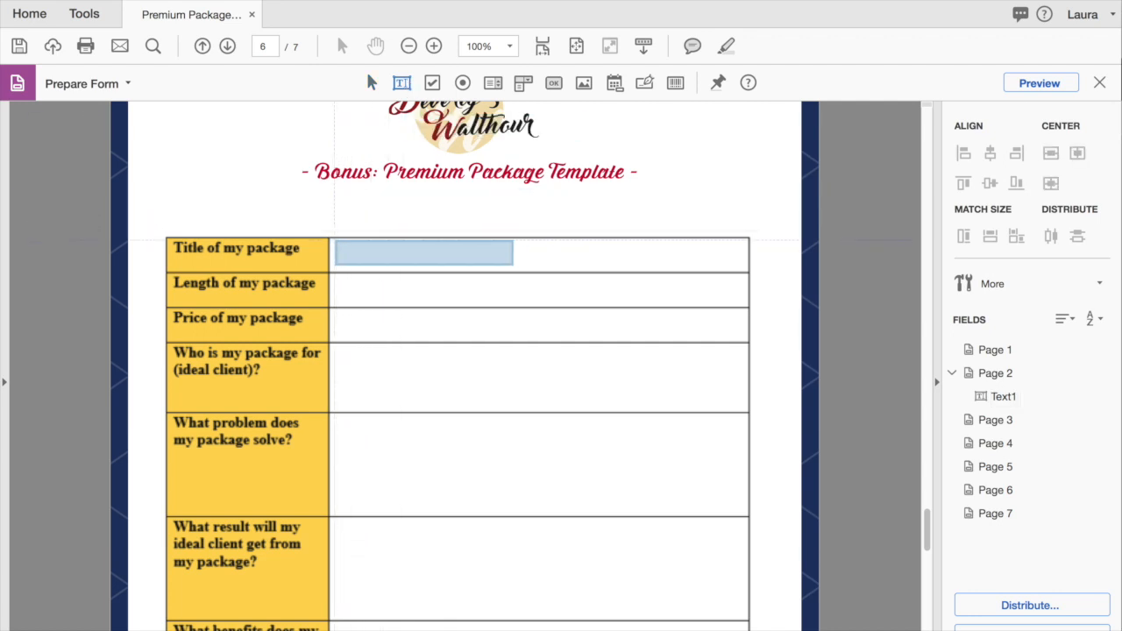
drag(334, 240, 748, 269)
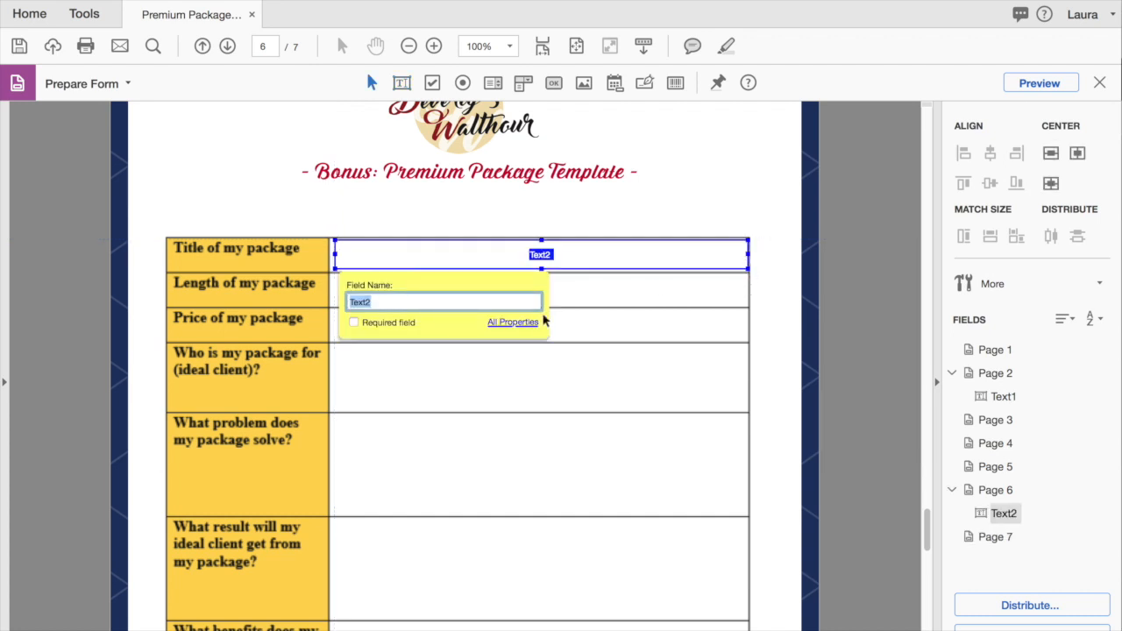
click(530, 324)
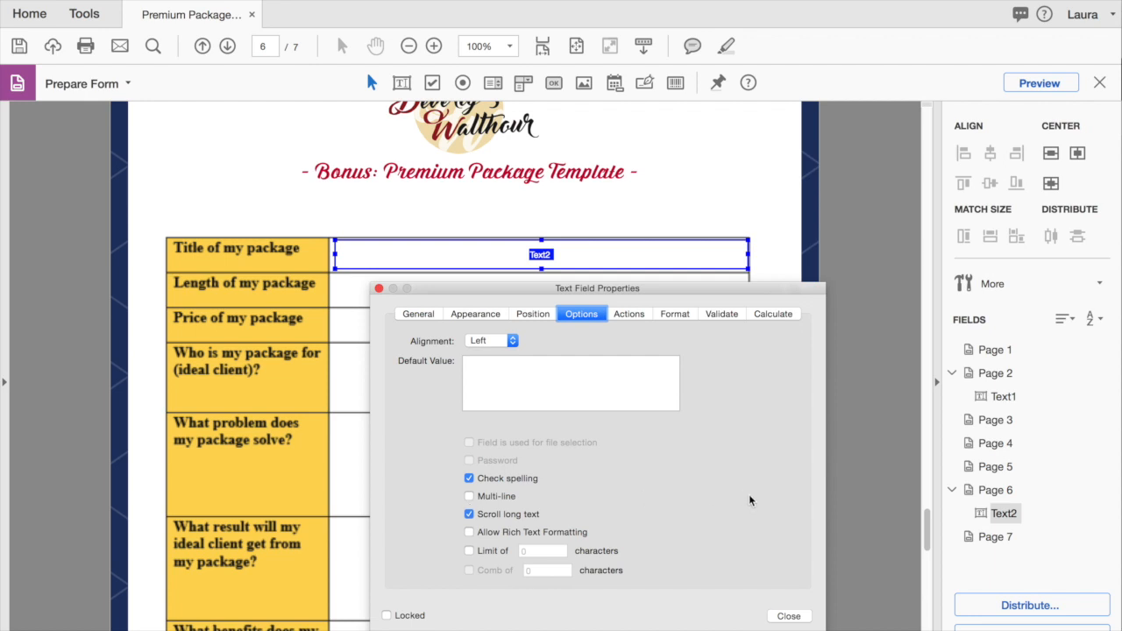
click(786, 615)
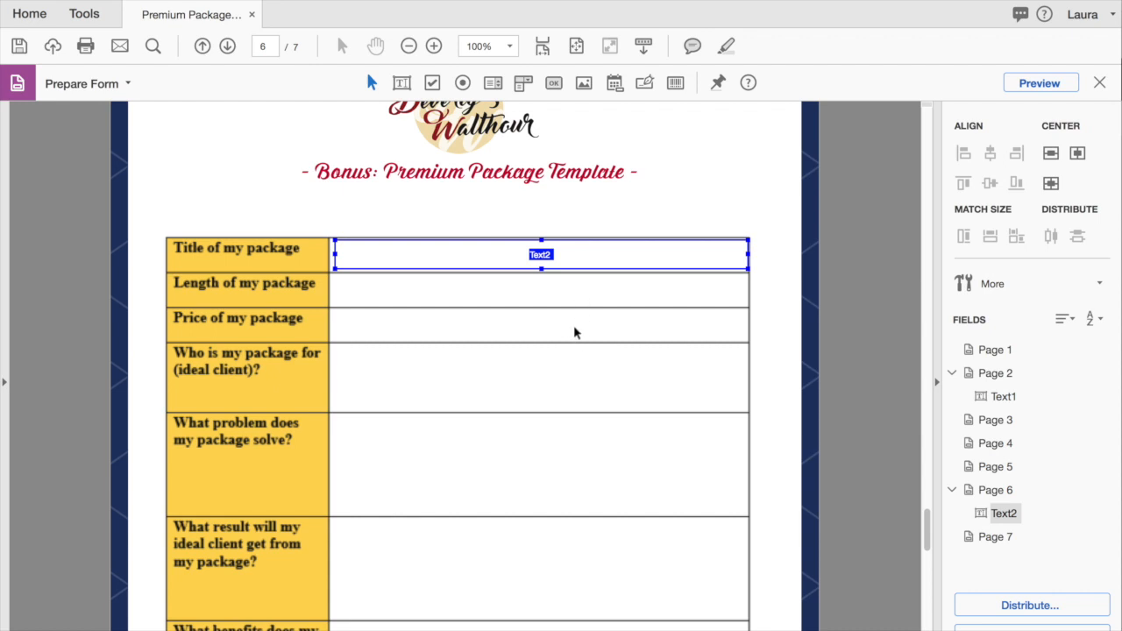
- Create multiple copies of the "Title of my package" field, with 3 fields down
right_click(618, 263)
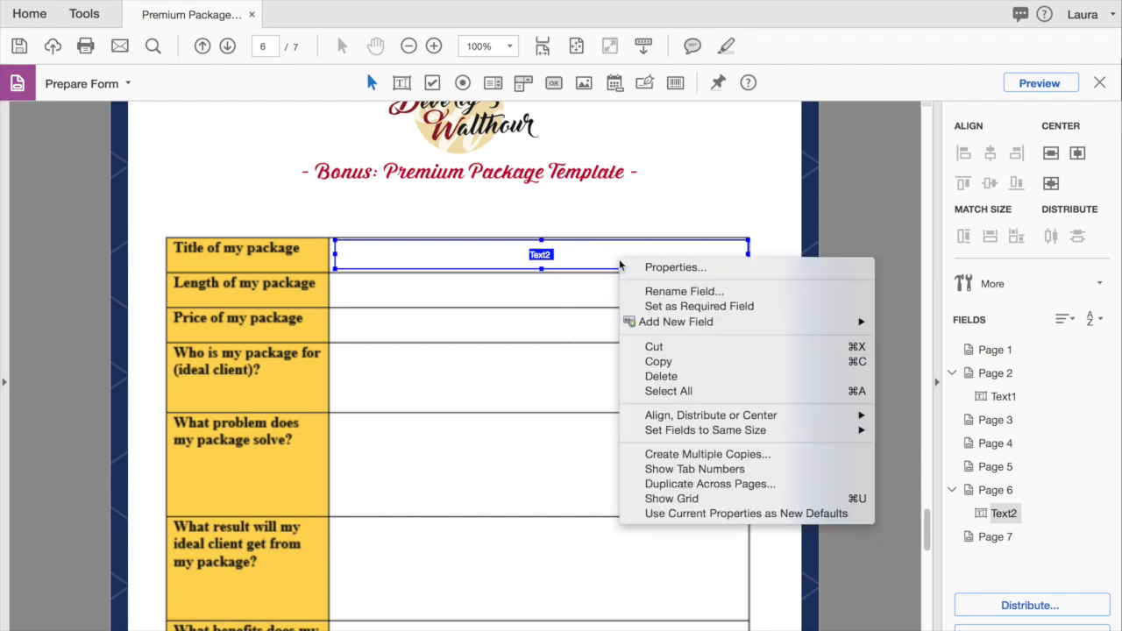
click(682, 454)
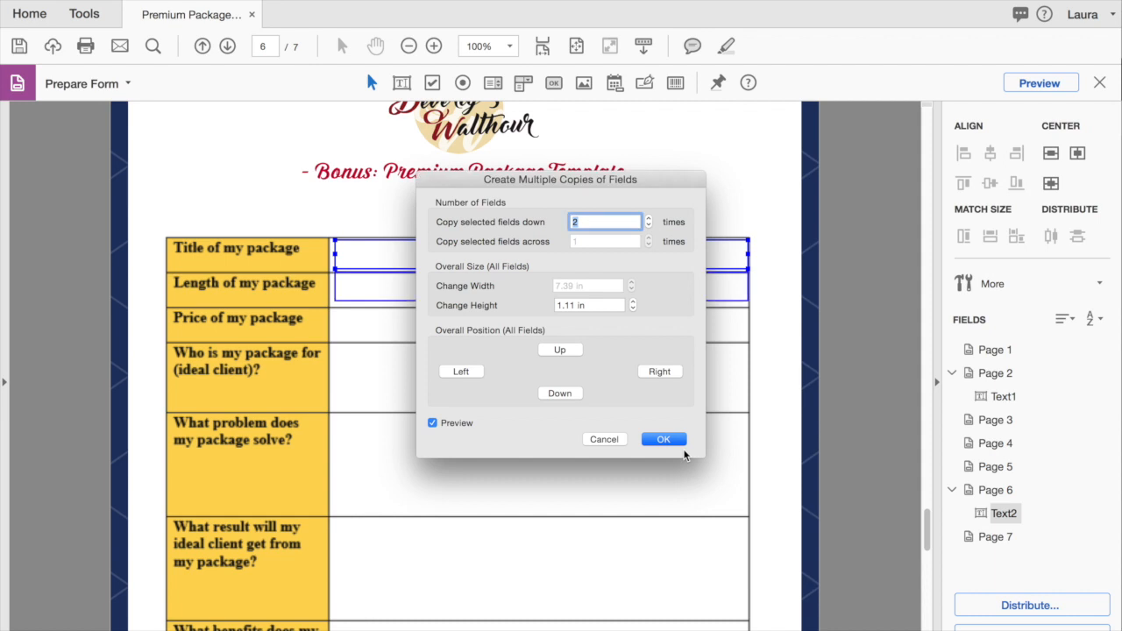
drag(616, 183, 897, 257)
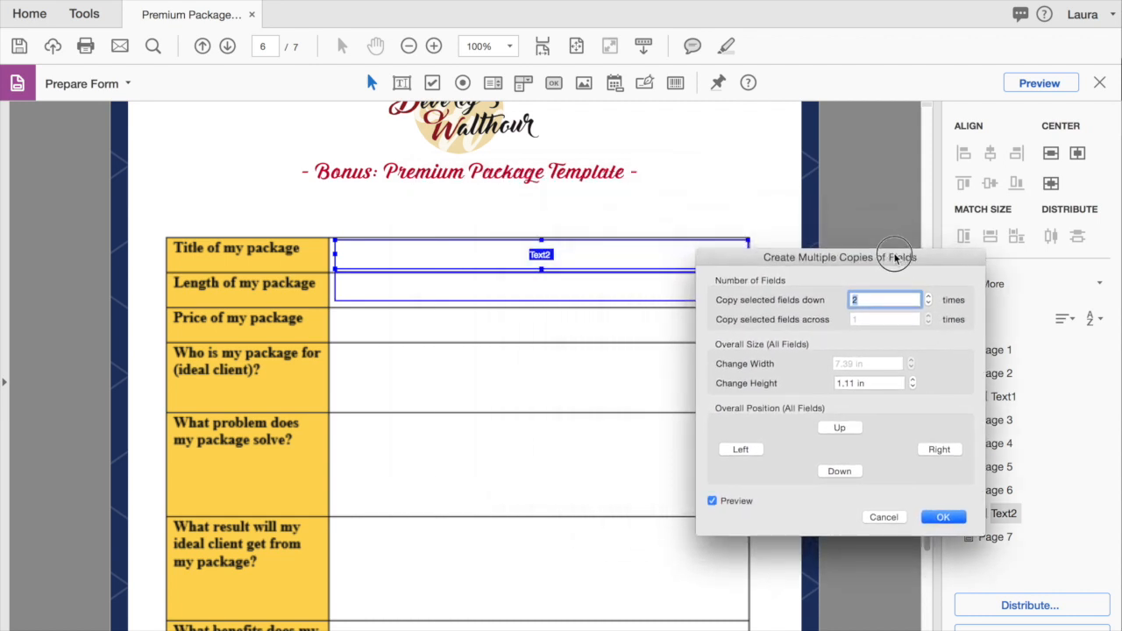
click(928, 296)
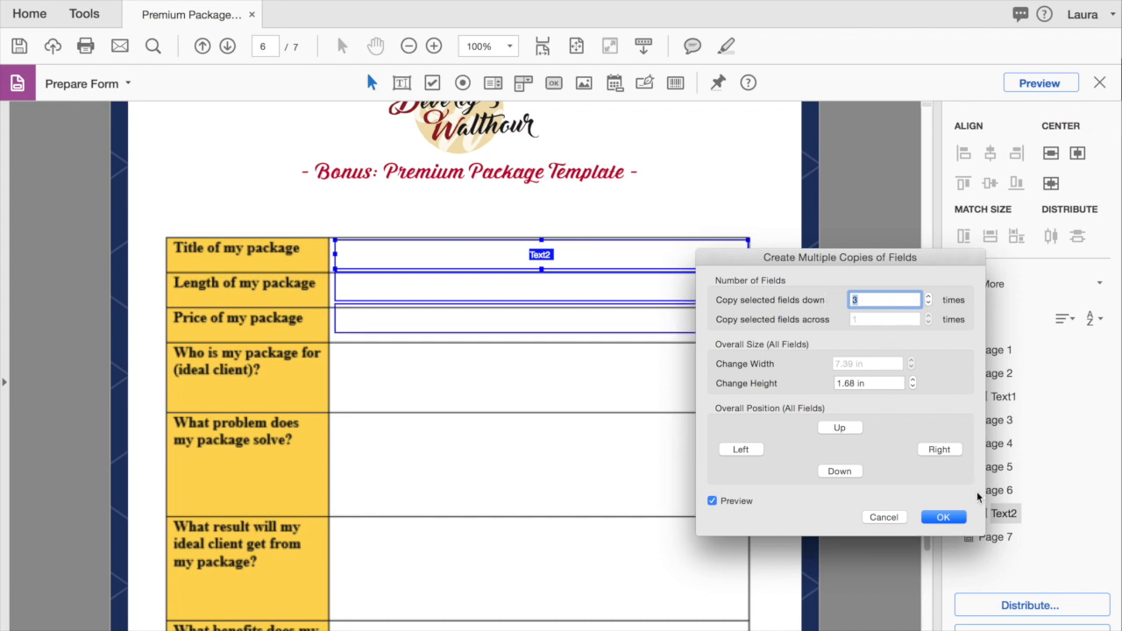
click(947, 518)
- Position the copied fields inside the "Length of my package" and "Price of my package" rows
click(851, 389)
click(671, 324)
mouse_move(671, 324)
mouse_down()
mouse_move(670, 349)
mouse_move(679, 296)
mouse_up()
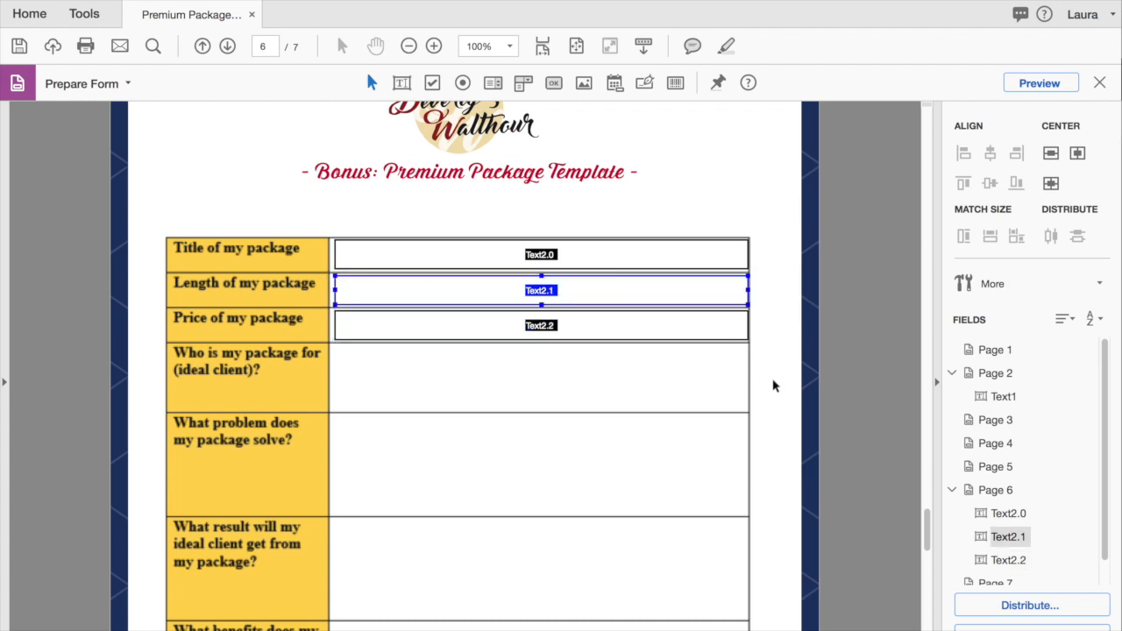
click(685, 382)
- Duplicate the "Price of my package" field with 2 fields down and position the copy in the "Who is my package for" row
click(635, 333)
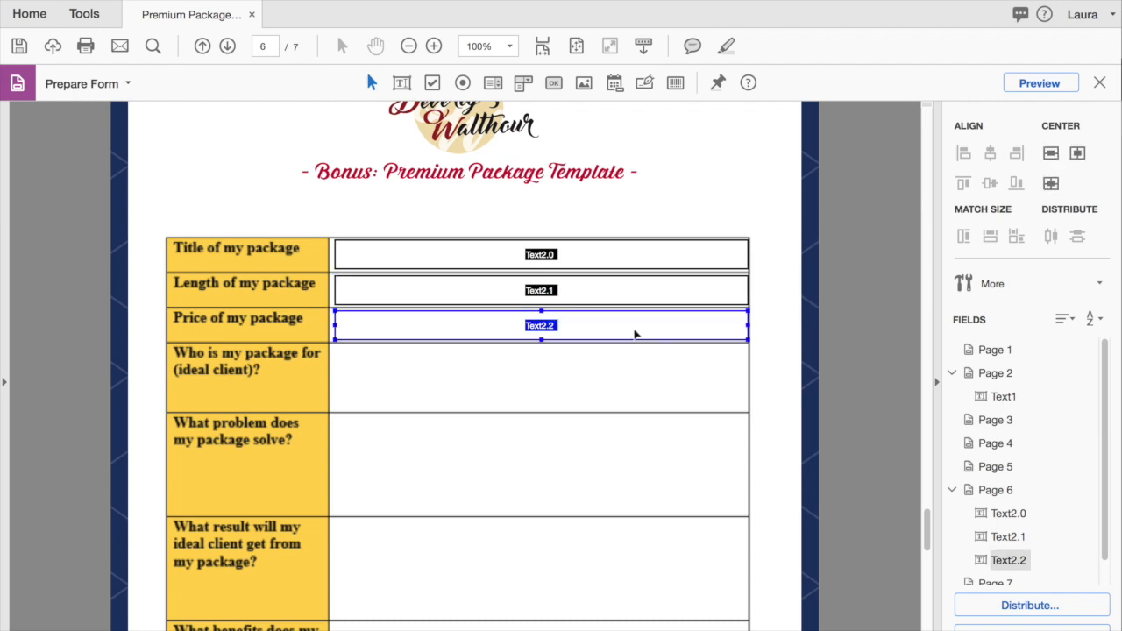
scroll(636, 332, down, 1)
right_click(628, 293)
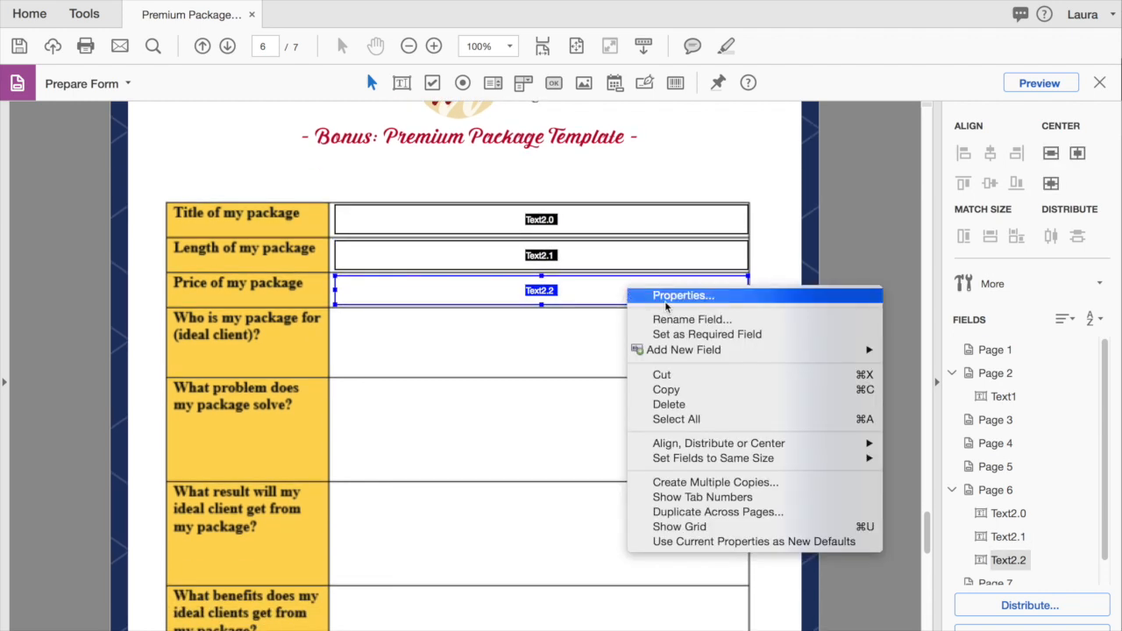
click(675, 483)
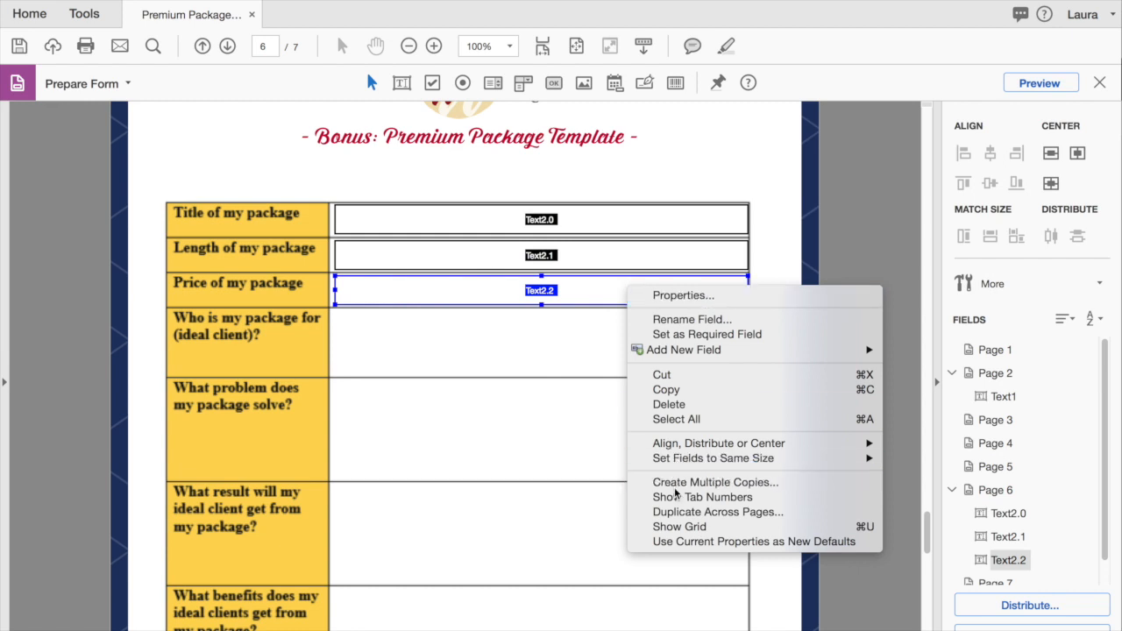
click(663, 440)
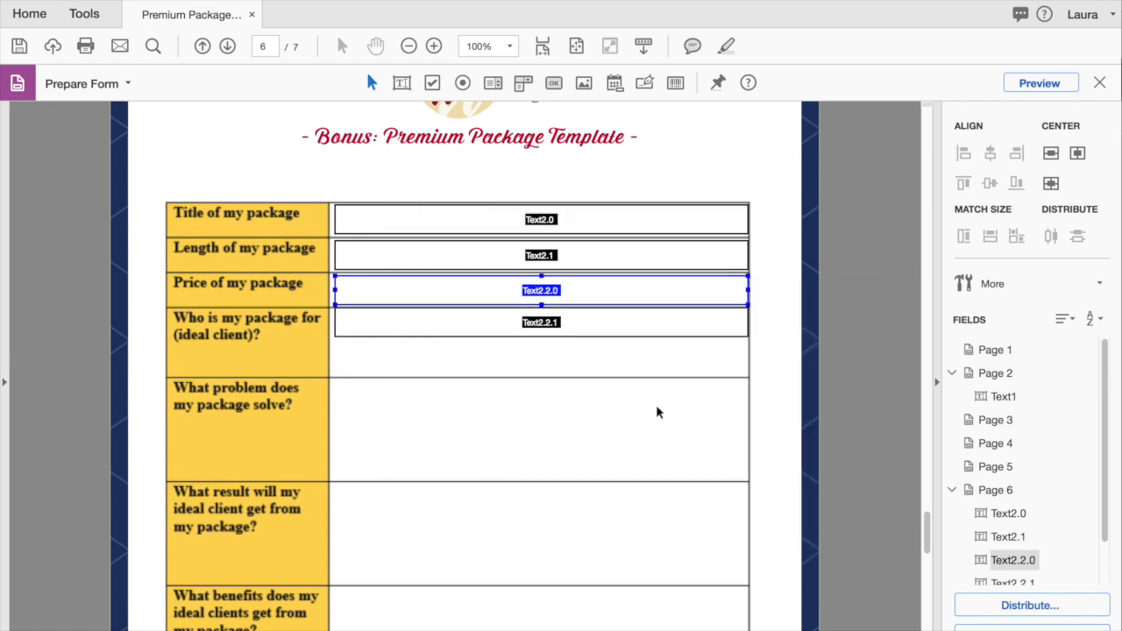
drag(689, 327, 686, 332)
- Make the "Who is my package for" field multi-line and extend its height to fill the row
right_click(686, 330)
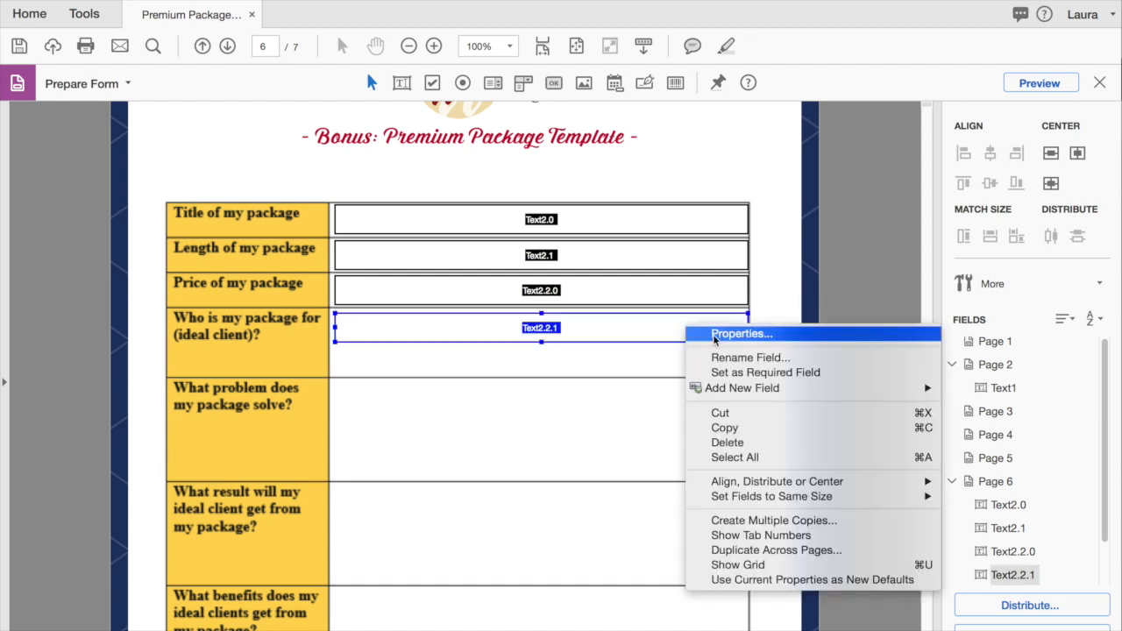
click(712, 329)
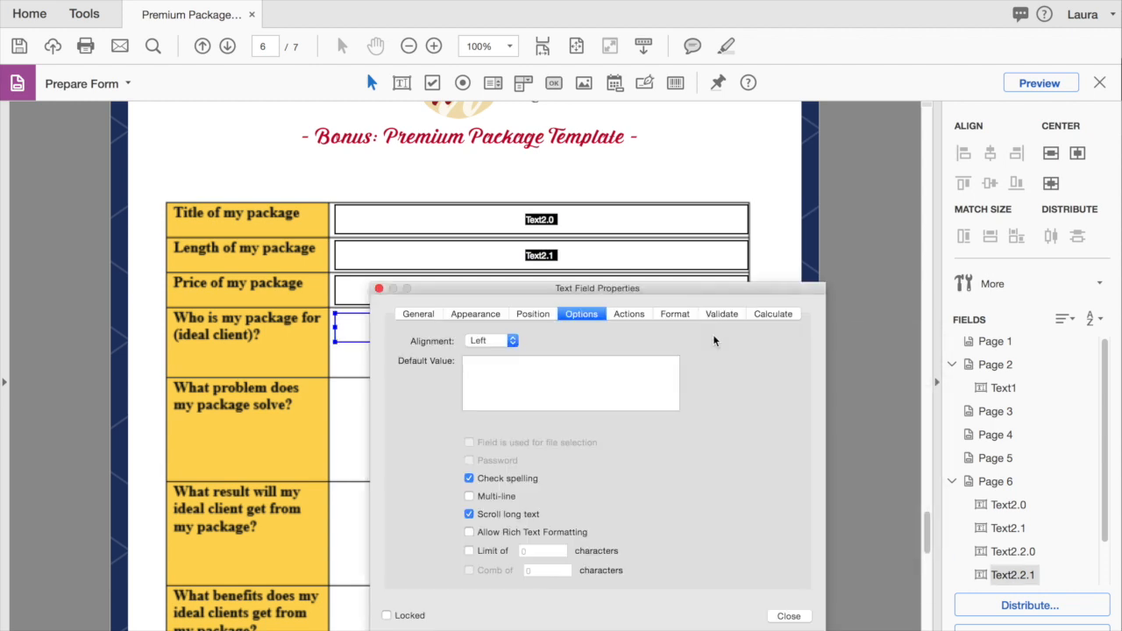
click(470, 496)
click(788, 616)
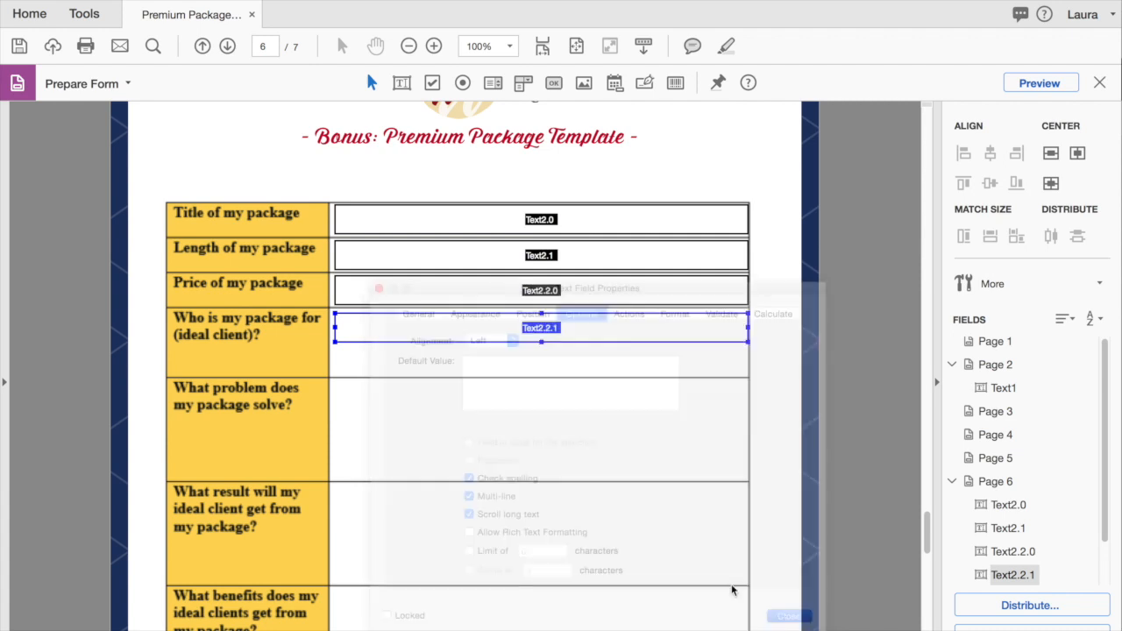
drag(541, 341, 543, 376)
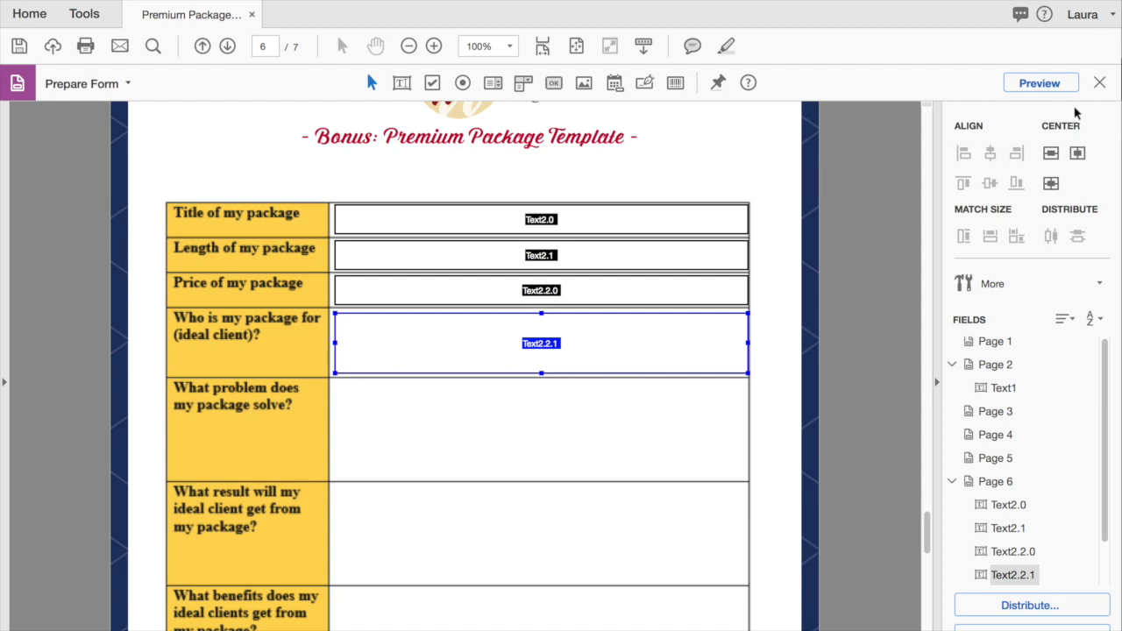
- Close form editing and test a package field on page 6 with the text "asdgasdfasdf", clearing it again
click(1101, 83)
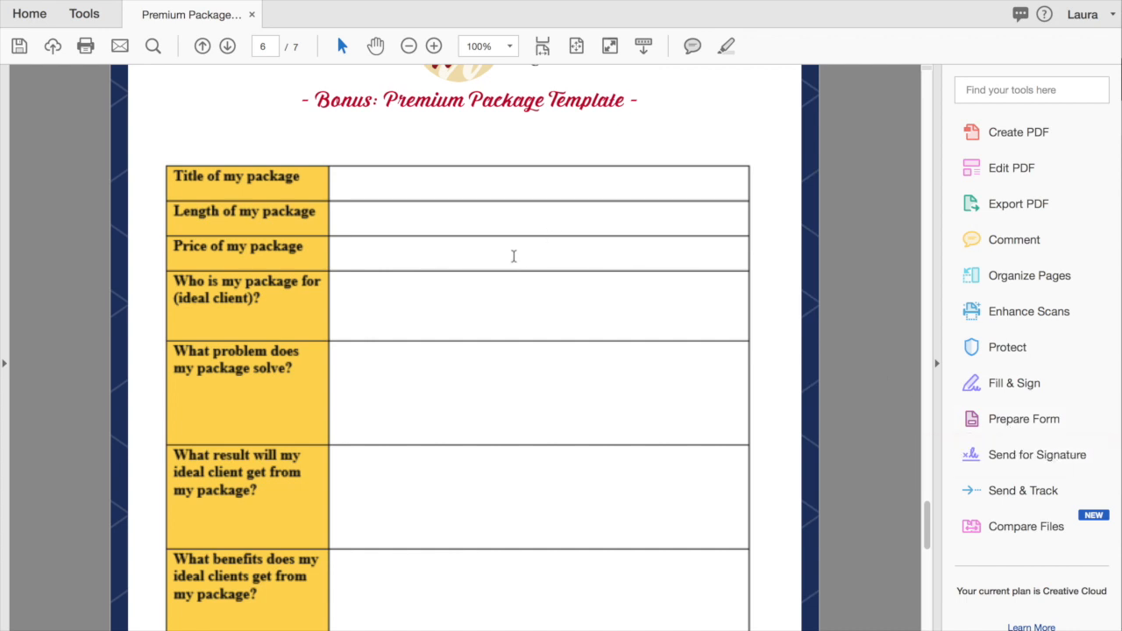
text(asdgasdfasdf)
key(BackSpace)
key(BackSpace)
key(BackSpace)
key(BackSpace)
key(BackSpace)
key(BackSpace)
key(BackSpace)
key(BackSpace)
key(BackSpace)
key(BackSpace)
key(BackSpace)
- Test the "Who is my package for" field with the text "sdfgsfdg" and clear it again
click(378, 316)
text(sdfgsfdg)
key(BackSpace)
key(BackSpace)
key(BackSpace)
key(BackSpace)
key(BackSpace)
key(BackSpace)
key(BackSpace)
key(BackSpace)
- Compare the "What problem does my package solve?" row with the fillable "Who is my package for" row
click(383, 376)
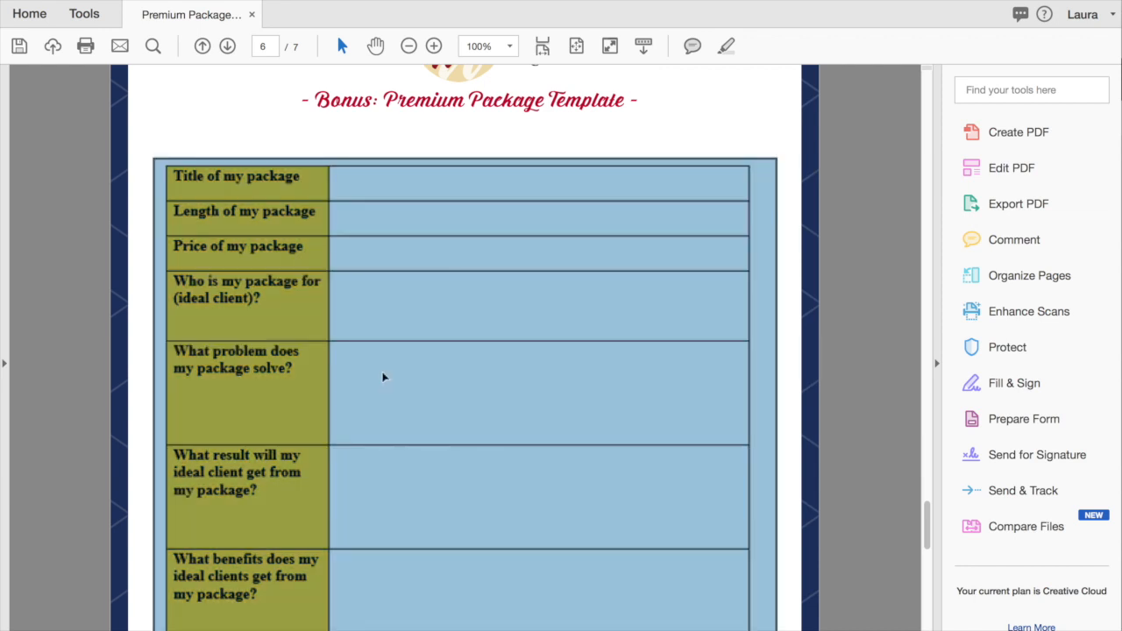
click(866, 398)
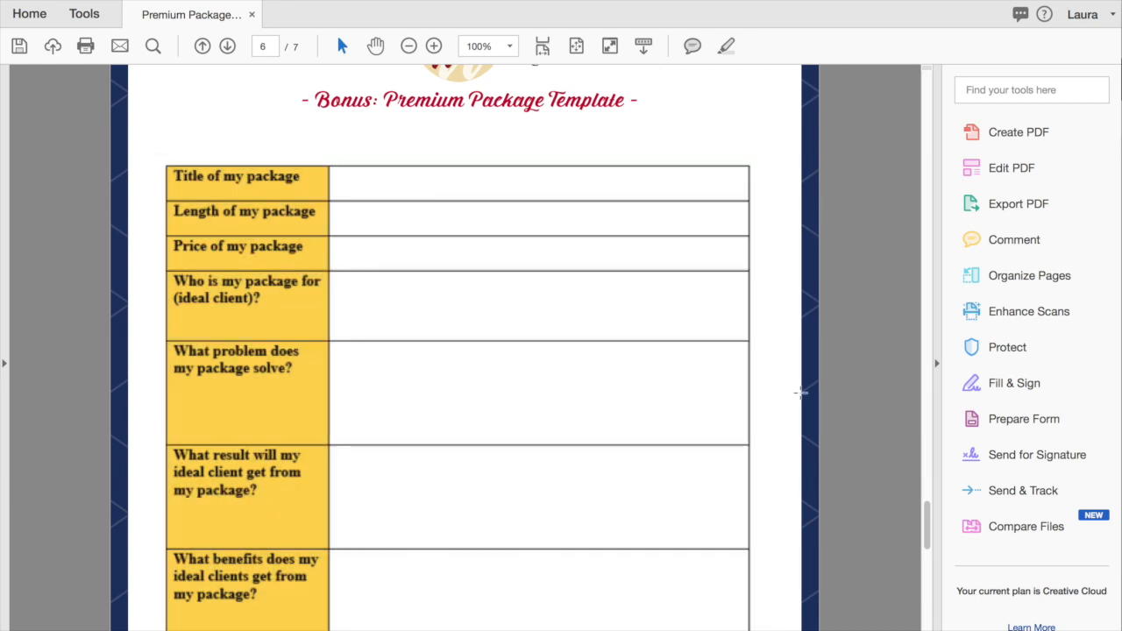
click(352, 364)
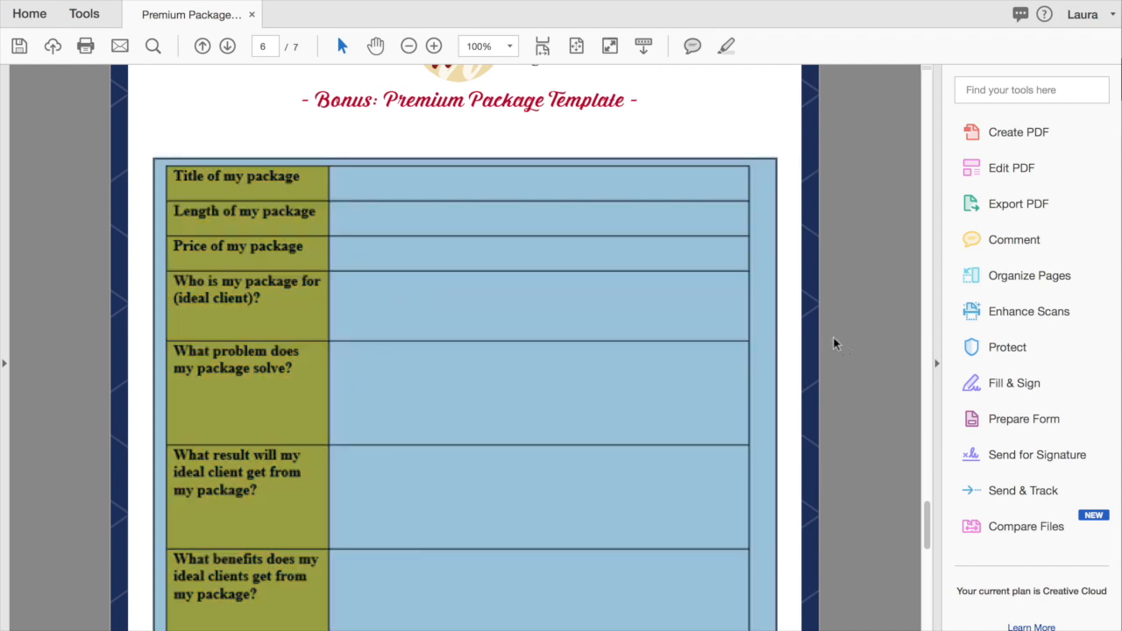
click(847, 383)
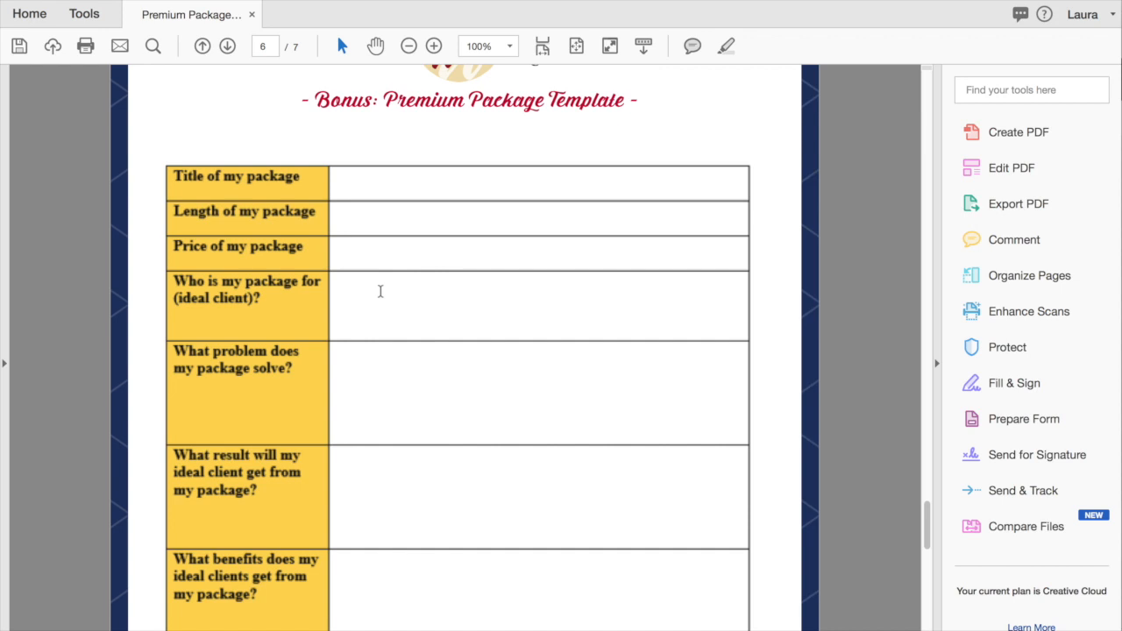
click(380, 291)
- Save the PDF to the Desktop as "Premium Package - EDITABLE.pdf", replacing the existing file
key(super+shift+s)
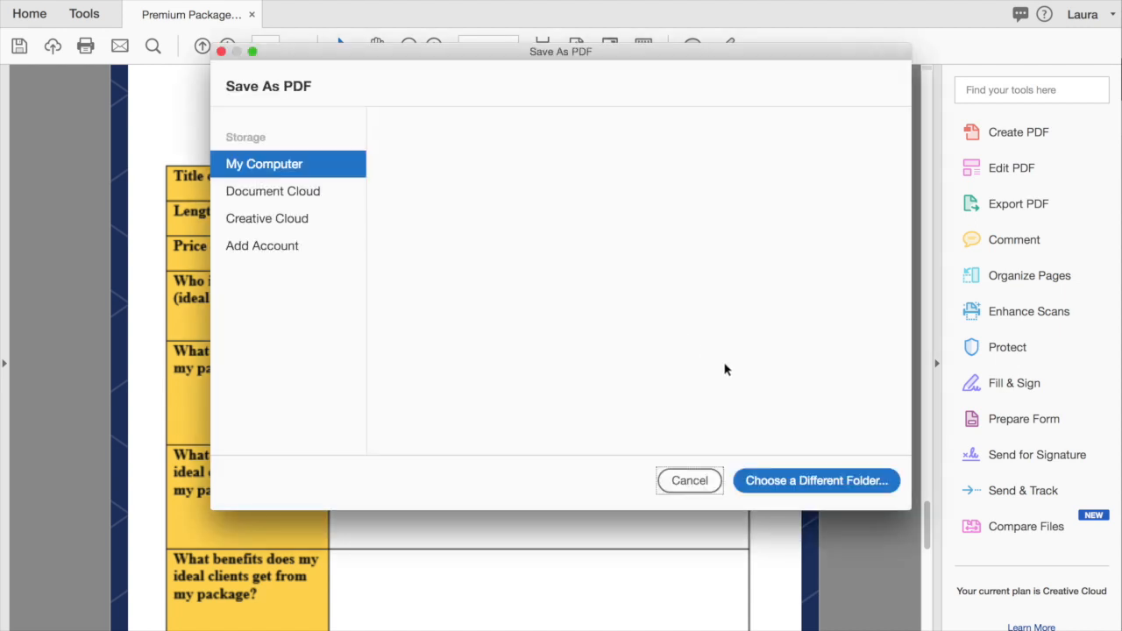
click(692, 479)
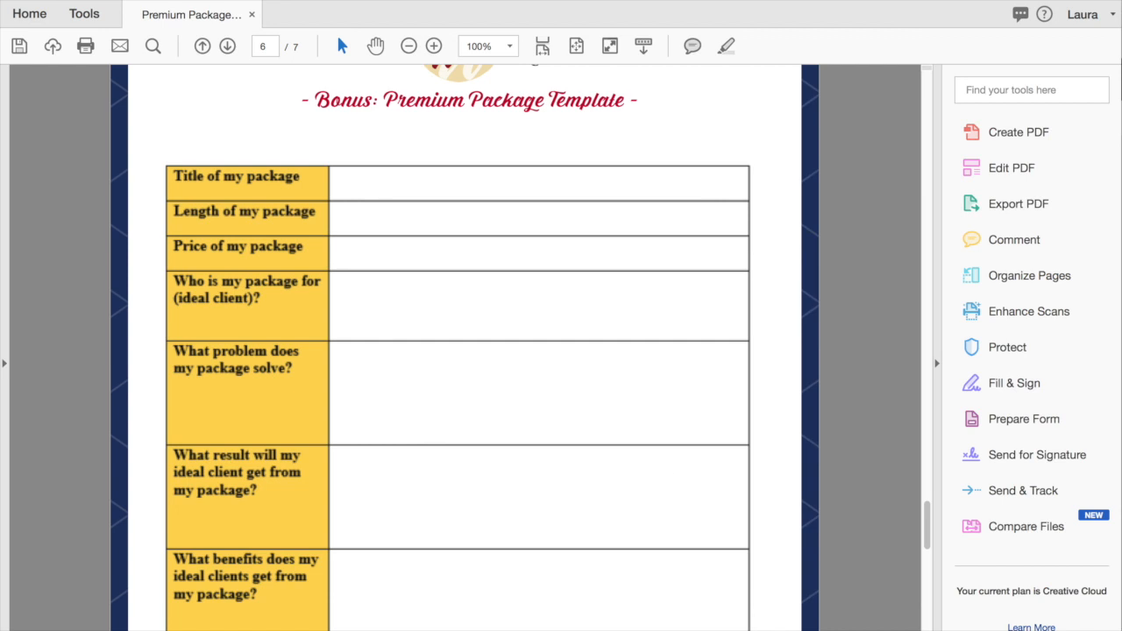
click(145, 1)
click(163, 47)
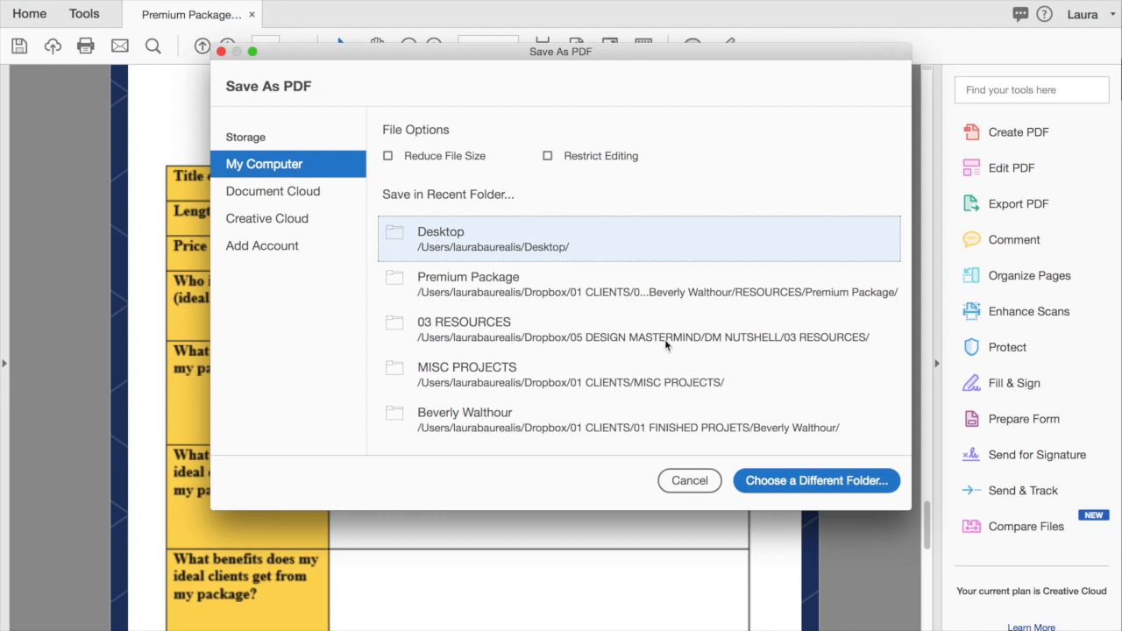
click(609, 242)
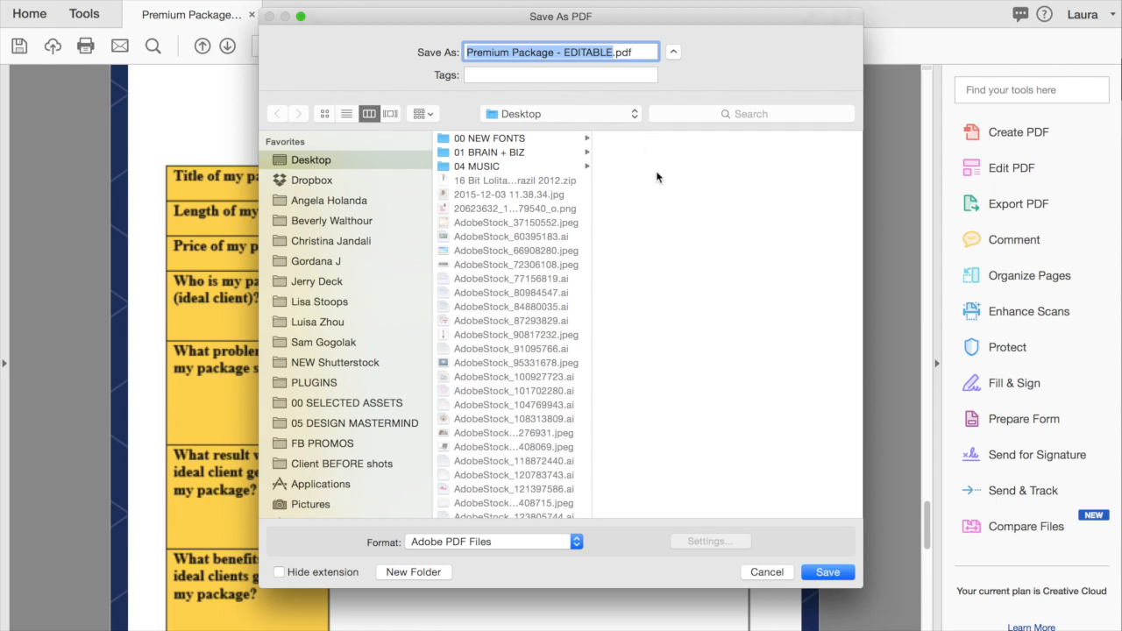
click(826, 572)
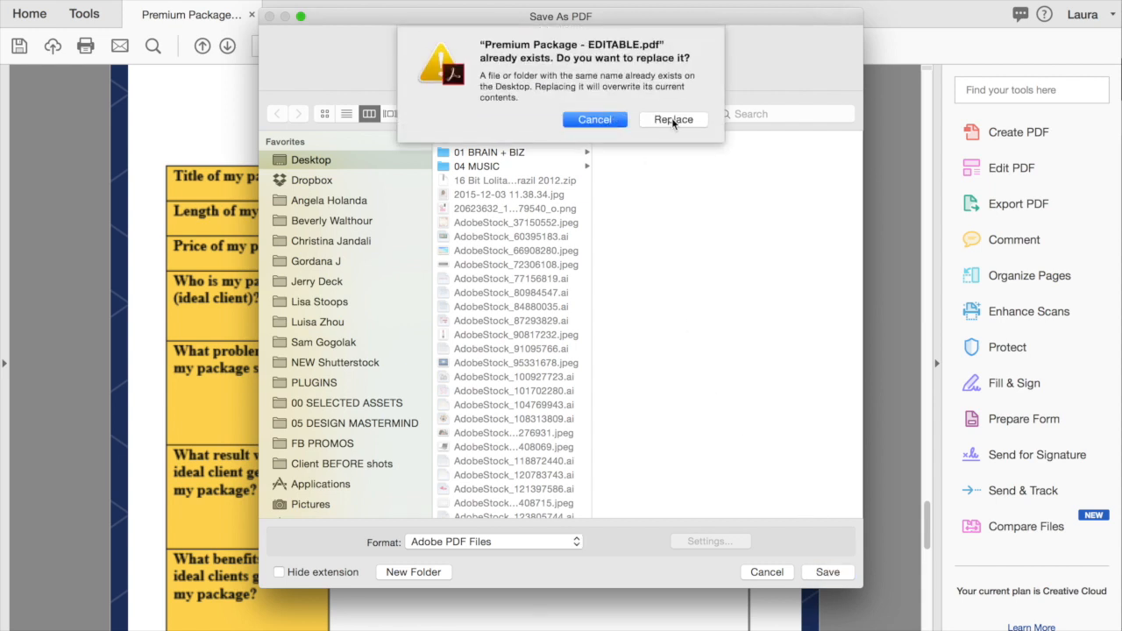
click(674, 121)
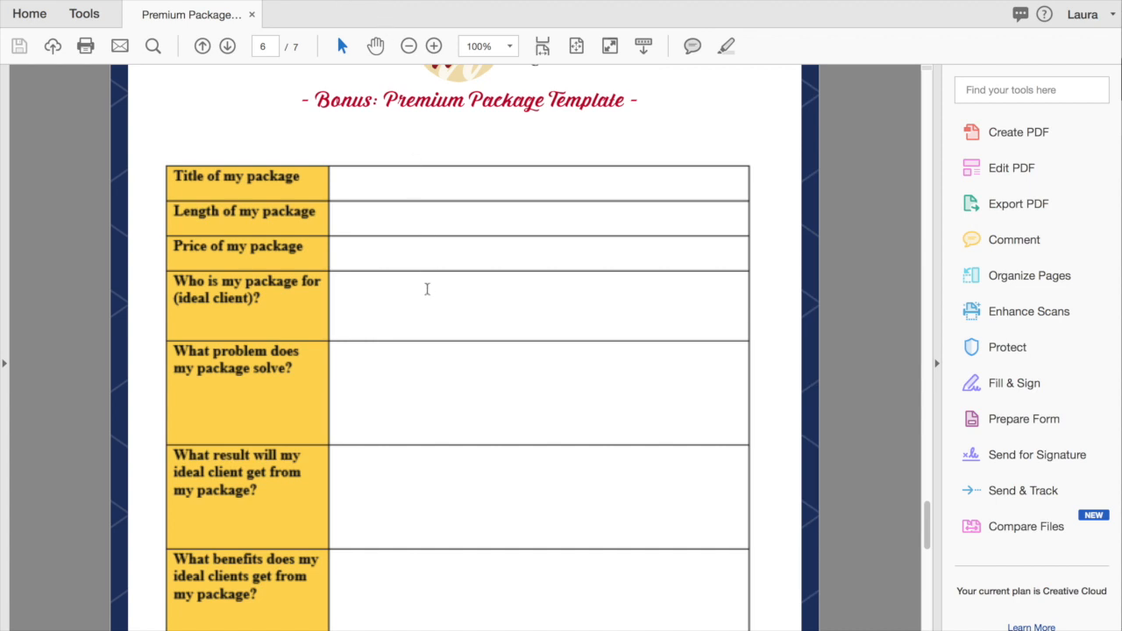
scroll(772, 290, up, 10)
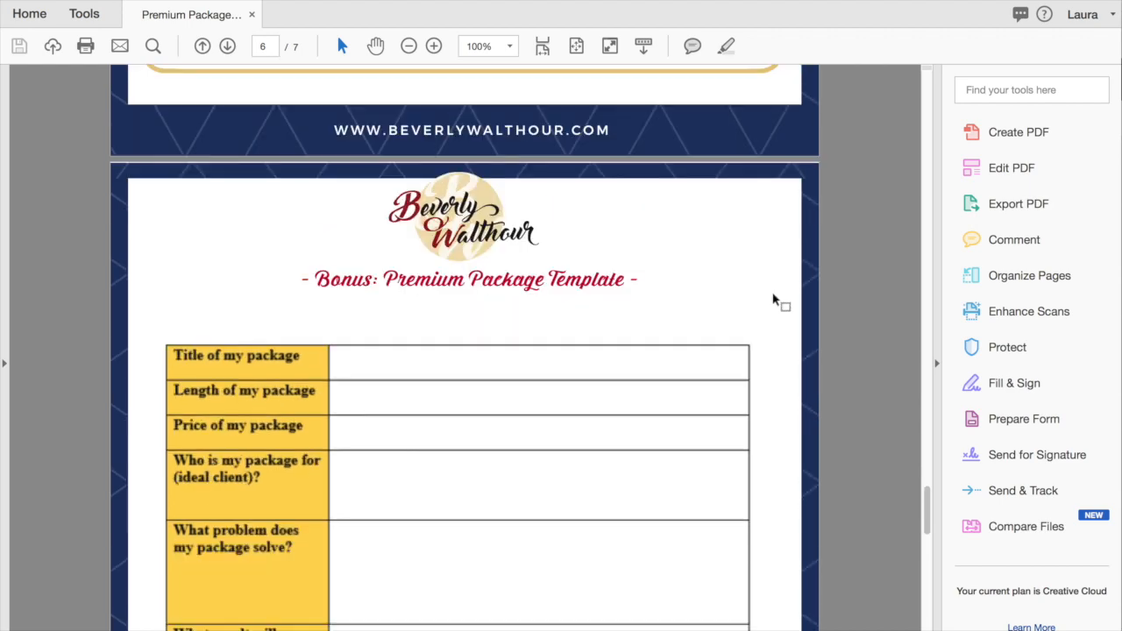